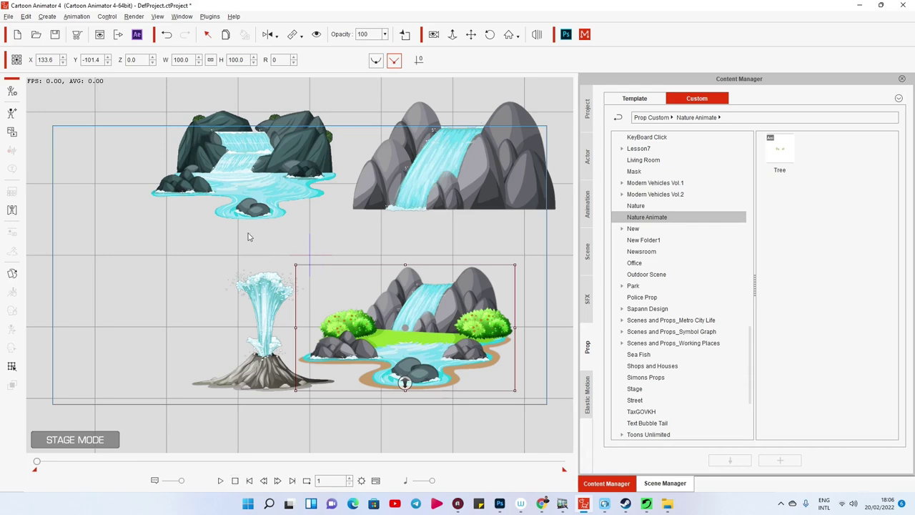
Move the bushy waterfall prop right and the geyser prop up and left on the stage
scroll(337, 364, "up", 2)
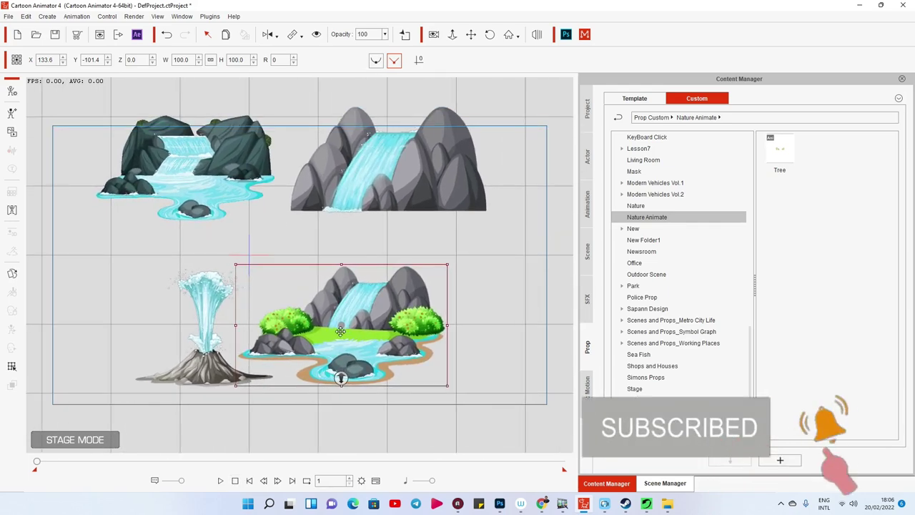
left_click_drag(280, 282, 340, 288)
left_click(208, 369)
left_click_drag(207, 368, 197, 333)
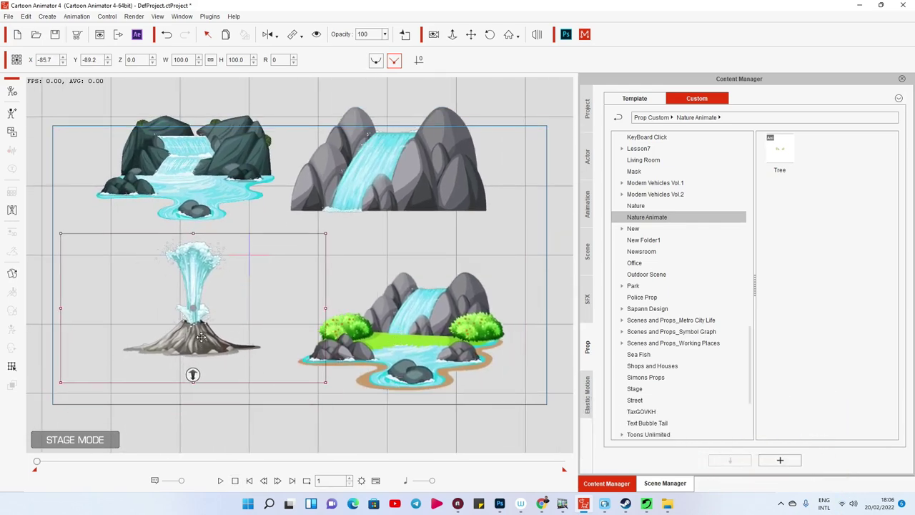
left_click(405, 341)
left_click(207, 325)
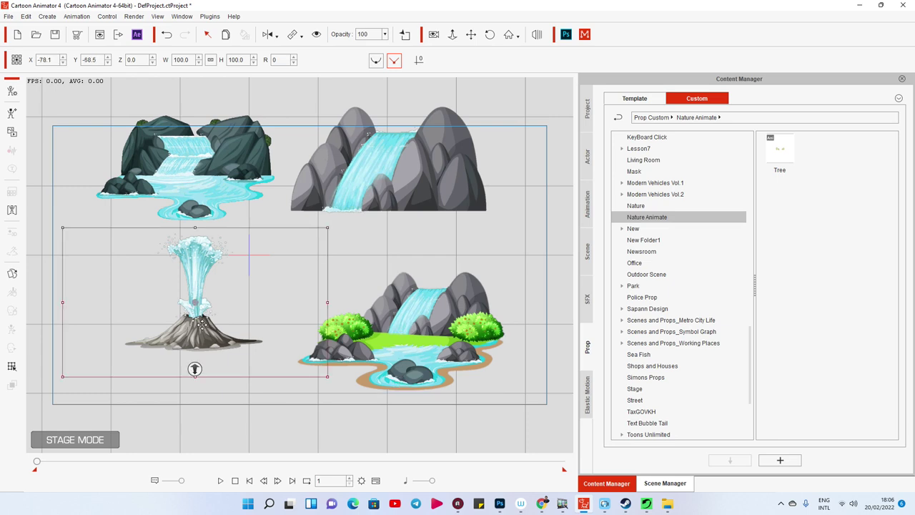
left_click_drag(204, 325, 209, 350)
Preview the scene playback, restarting from the first frame
key("space")
right_click(332, 279)
left_click(333, 323)
left_click(221, 481)
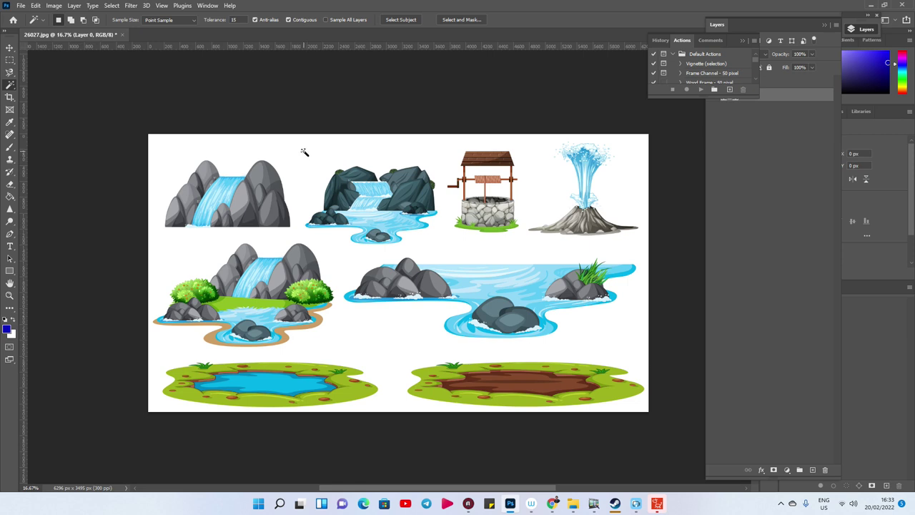
Switch to the Magic Wand, trial-select the white background, then clear the selection
right_click(9, 90)
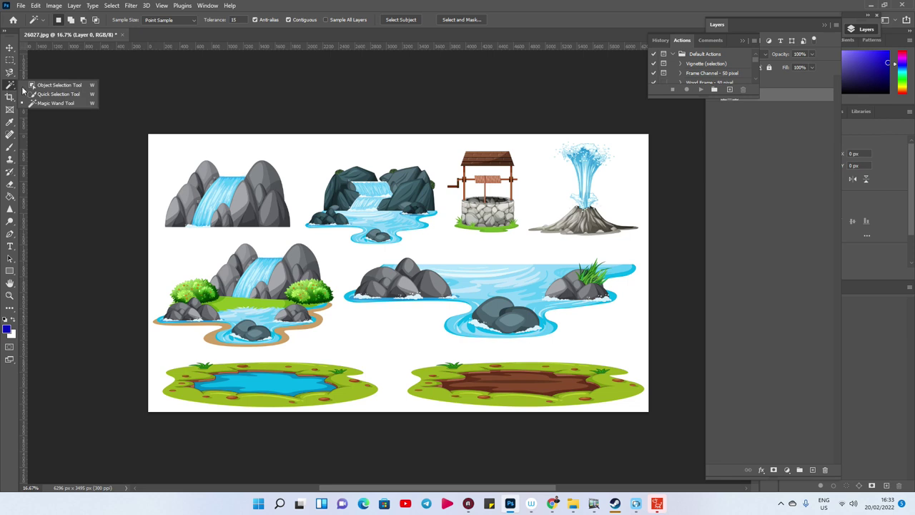
left_click(60, 103)
left_click(307, 155)
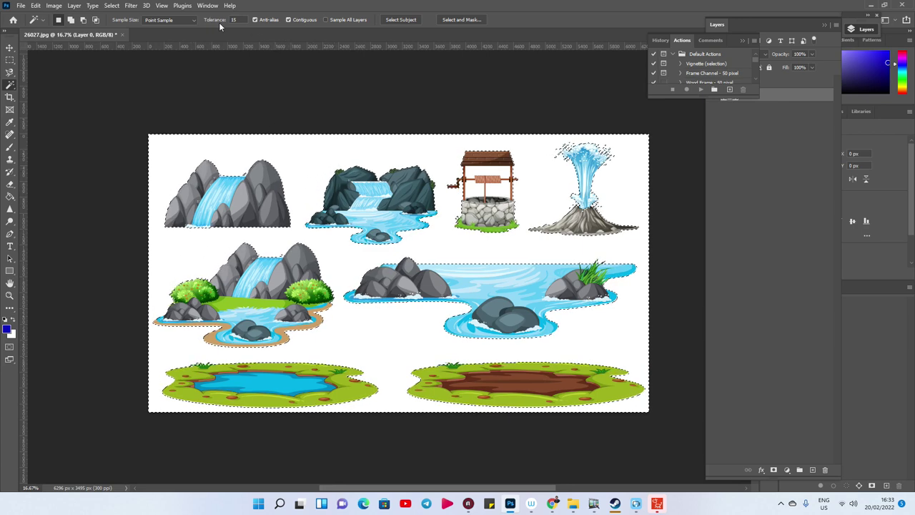
left_click(233, 20)
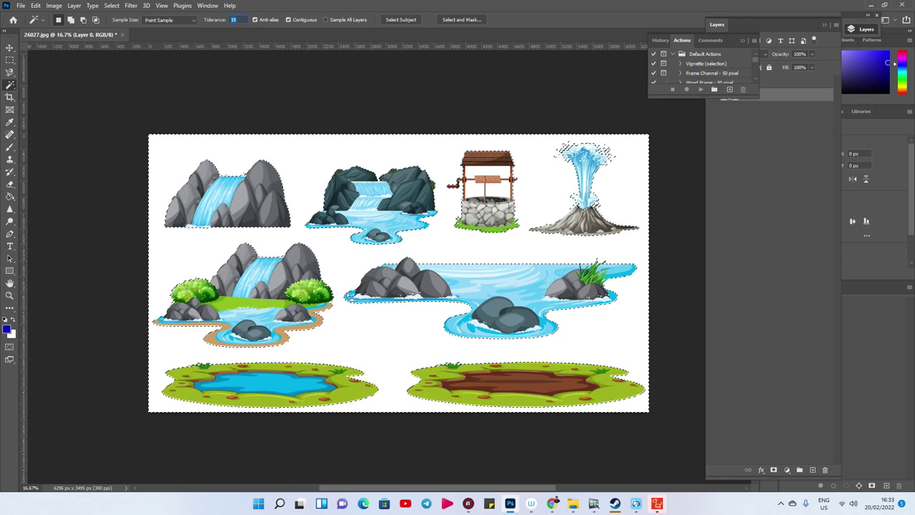
key("ctrl+d")
Delete the white background and deselect, then select the white inside the well roof
left_click(322, 181)
key("Delete")
key("ctrl+d")
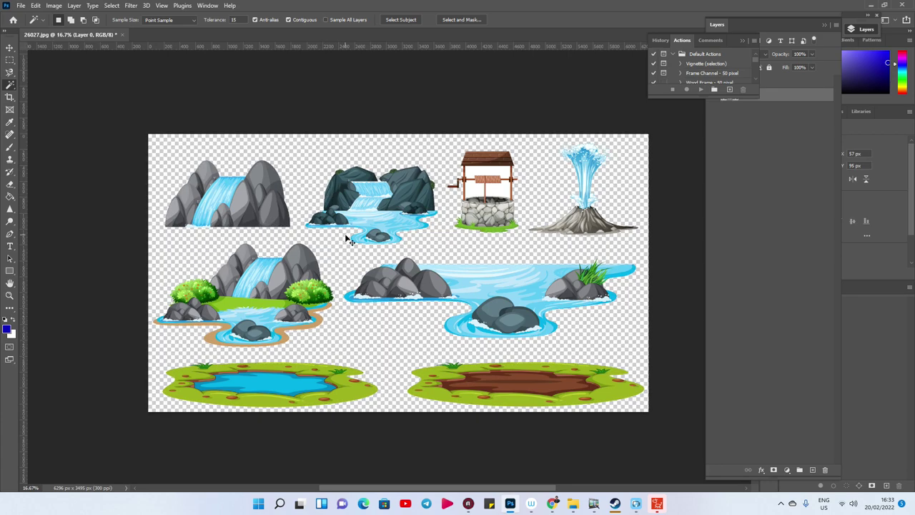
scroll(349, 240, "up", 2)
scroll(349, 240, "up", 1)
scroll(349, 241, "down", 1)
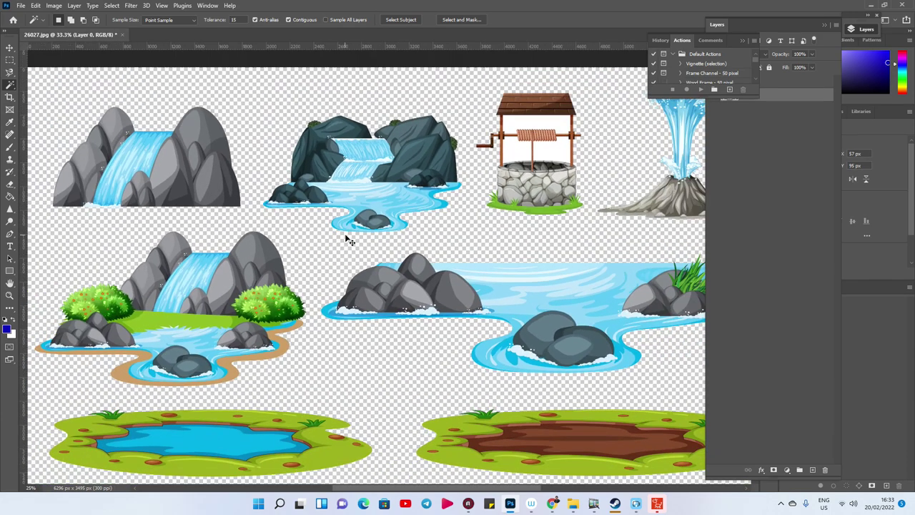
scroll(349, 240, "down", 2)
scroll(349, 241, "up", 1)
scroll(349, 240, "down", 1)
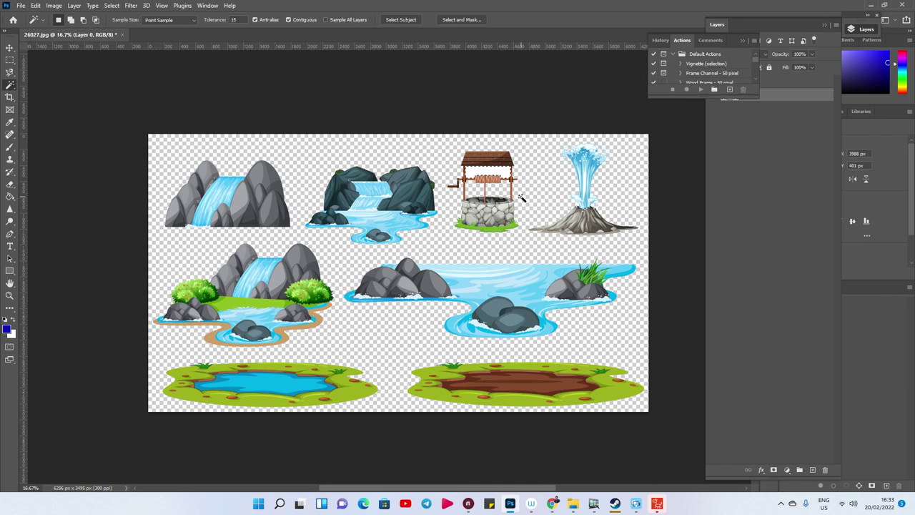
left_click(501, 176)
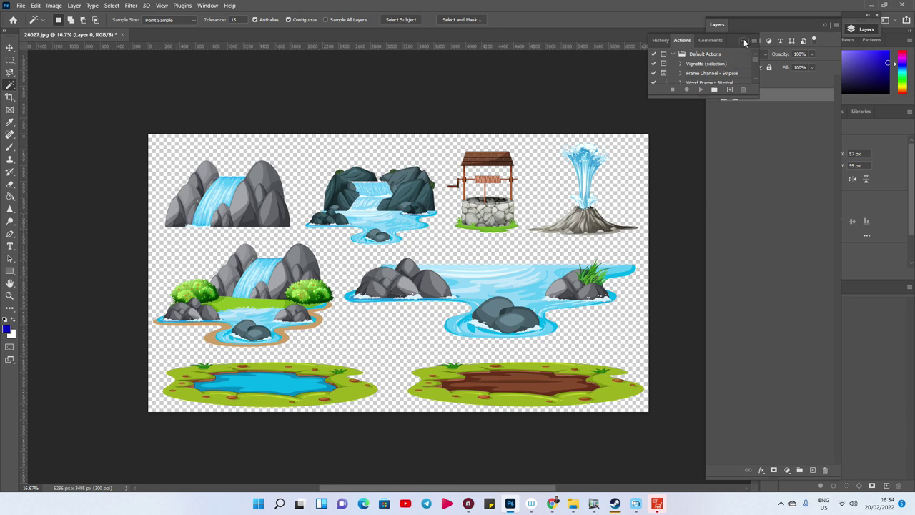
left_click(745, 43)
Add a layer beneath Layer 0 and Paint Bucket fill it with dark blue
left_click(812, 470)
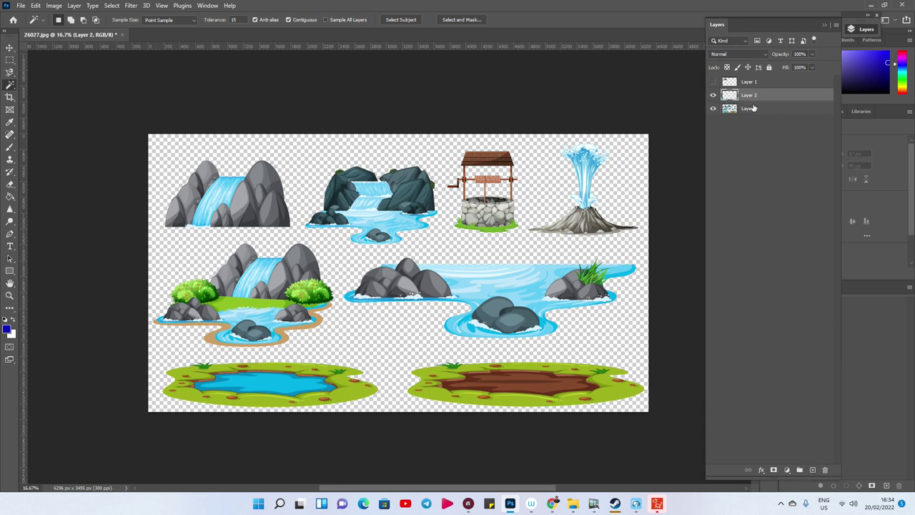
left_click_drag(750, 95, 793, 122)
key("ctrl+z")
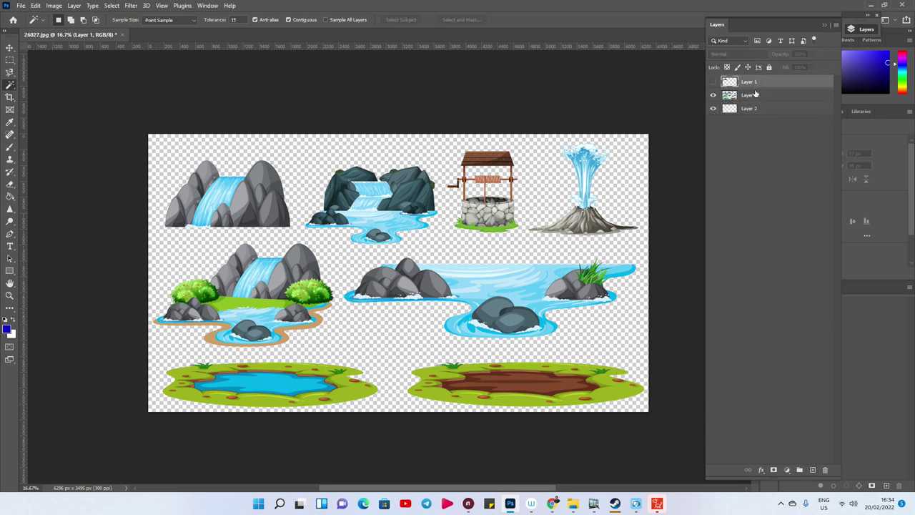
left_click(7, 330)
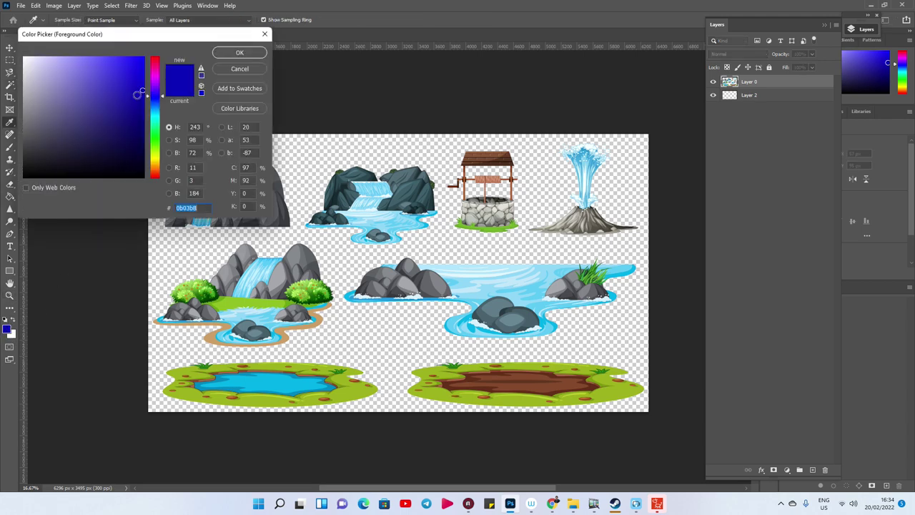
left_click(247, 54)
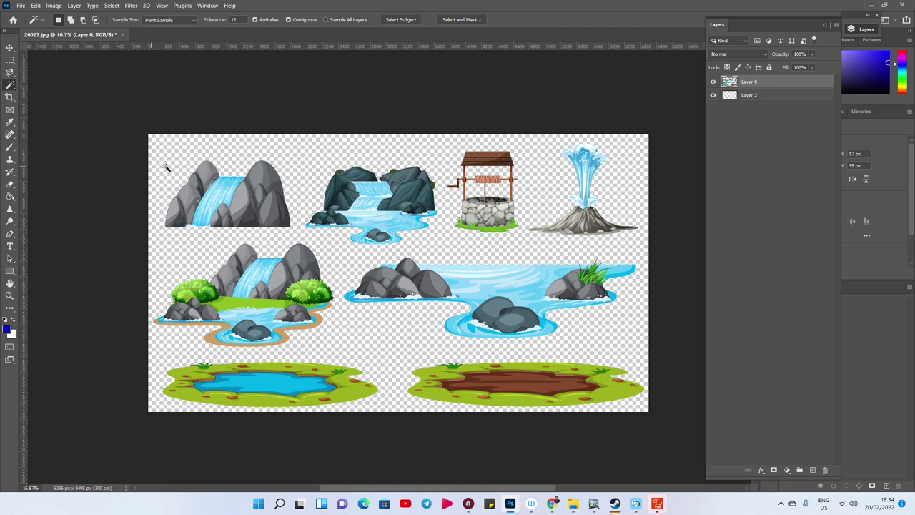
key("g")
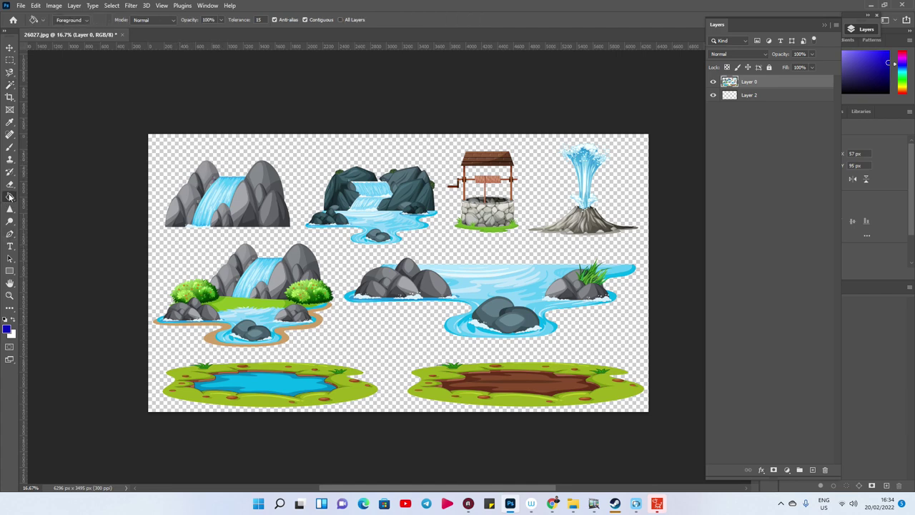
left_click(187, 150)
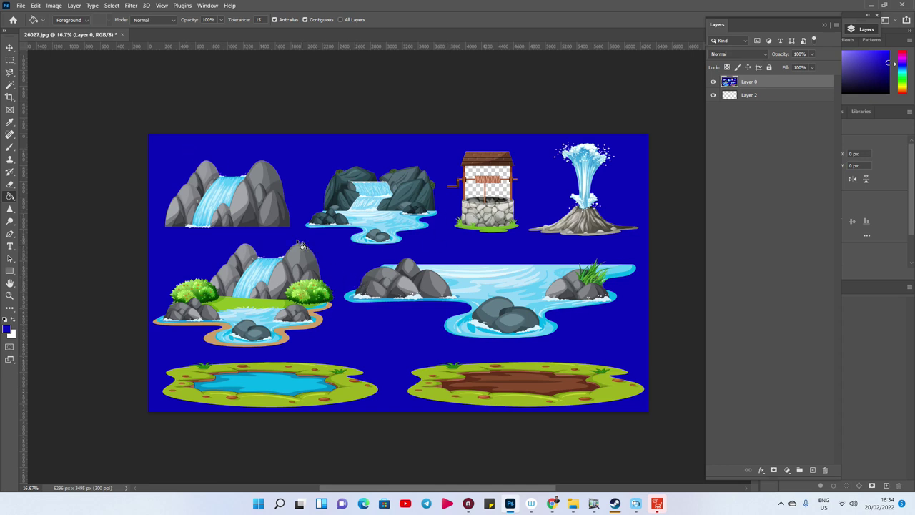
Merge both layers into one and marquee the grey waterfall
key("m")
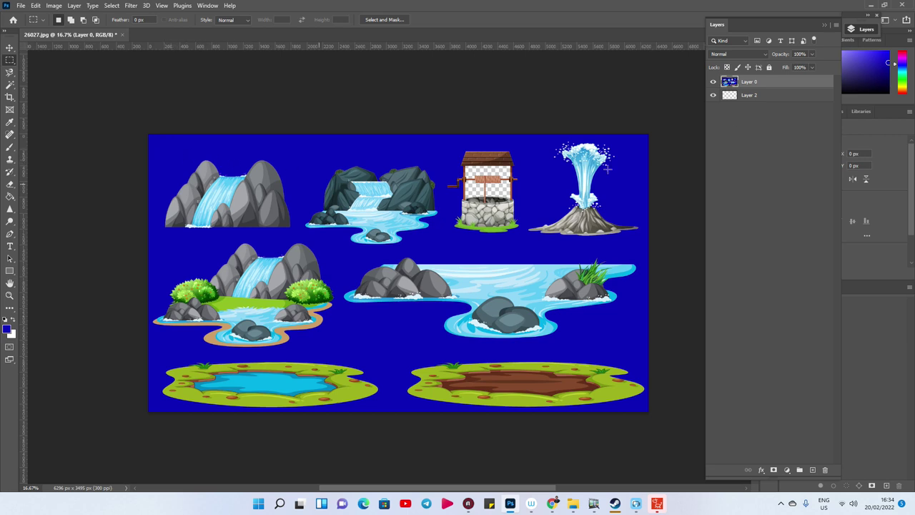
left_click(745, 96, "shift")
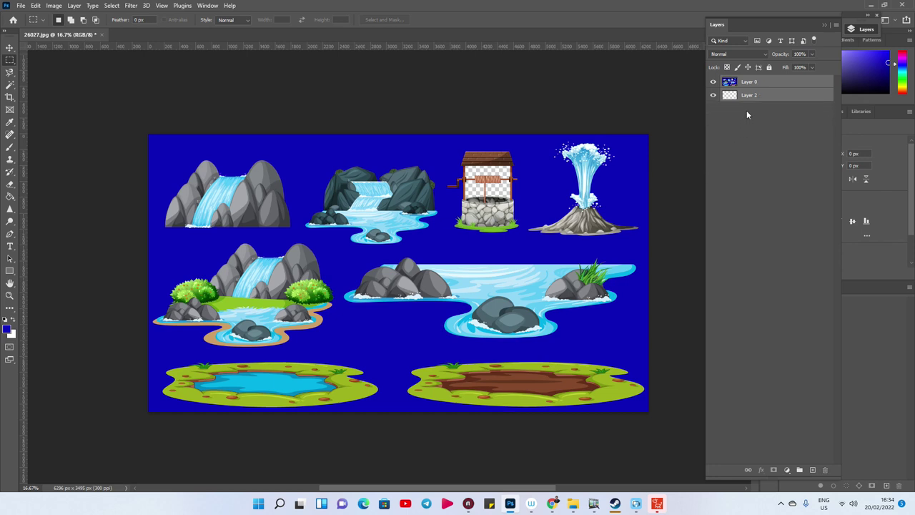
key("ctrl+e")
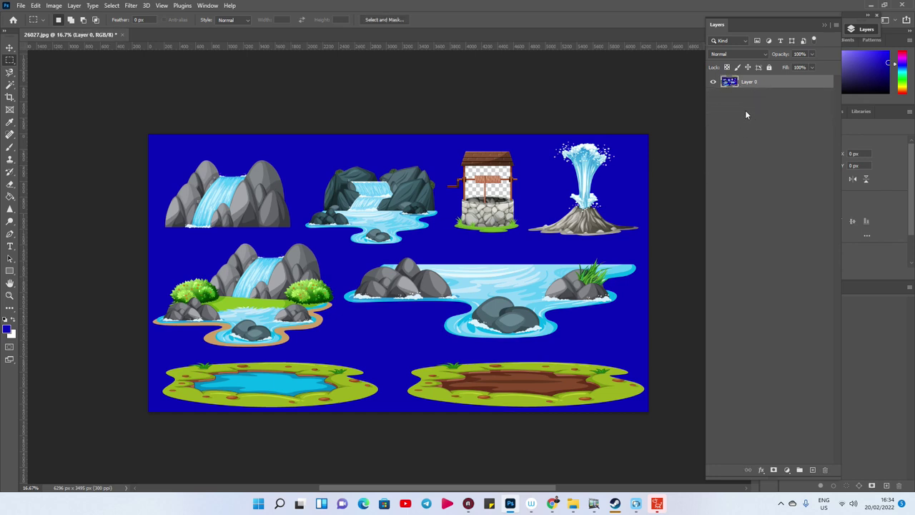
key("v")
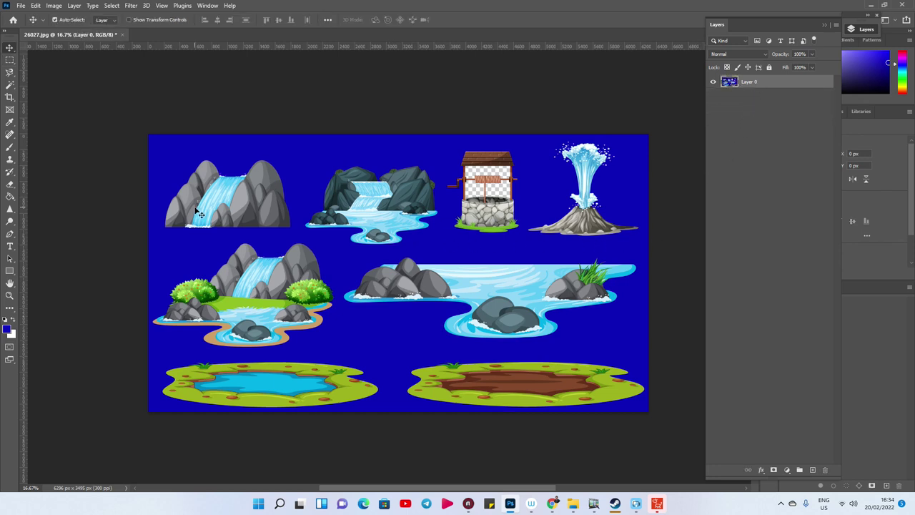
key("m")
left_click_drag(153, 140, 301, 236)
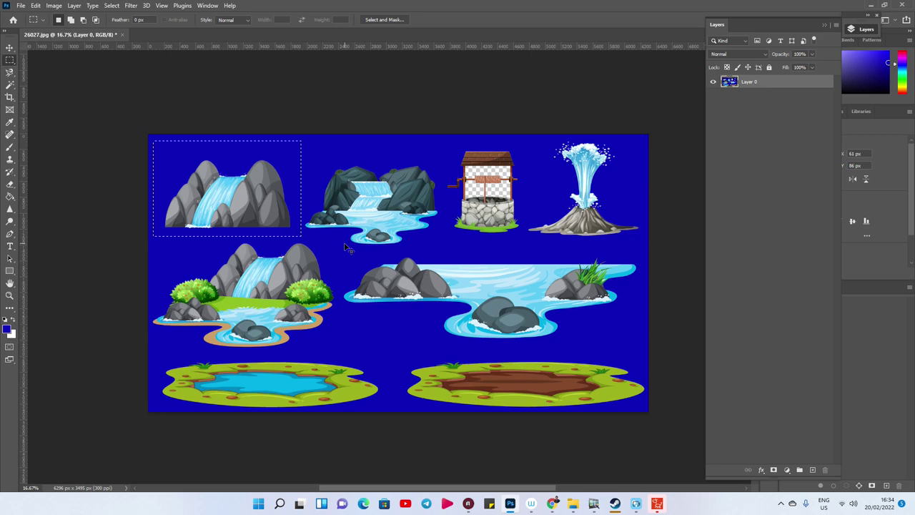
Create a new document from the clipboard and paste the grey waterfall into it
key("ctrl+n")
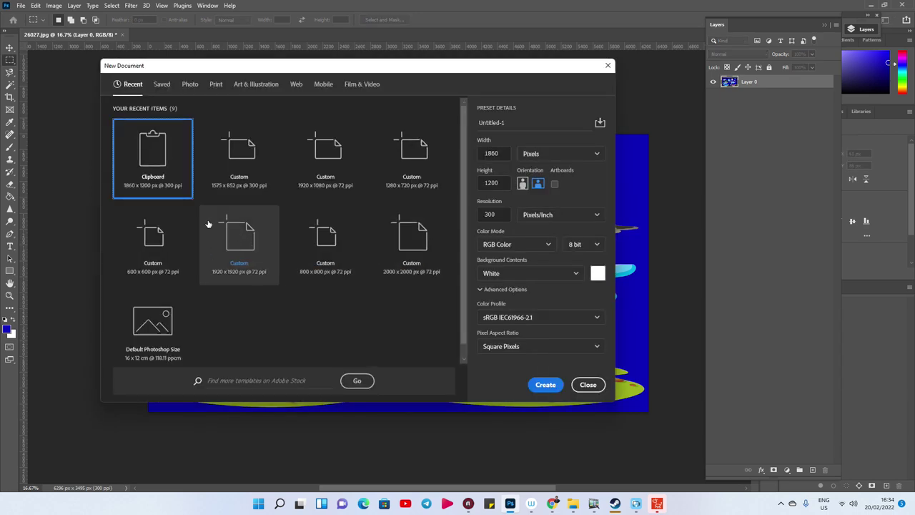
left_click(542, 387)
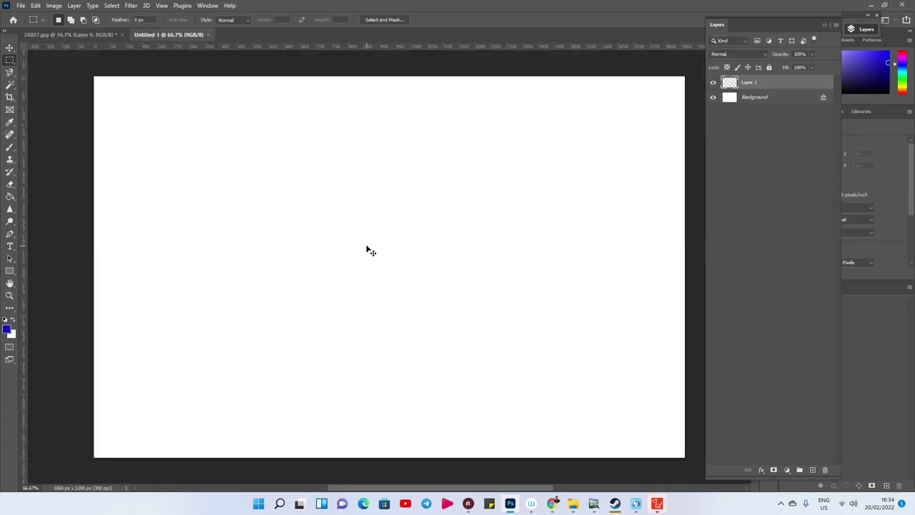
key("ctrl+v")
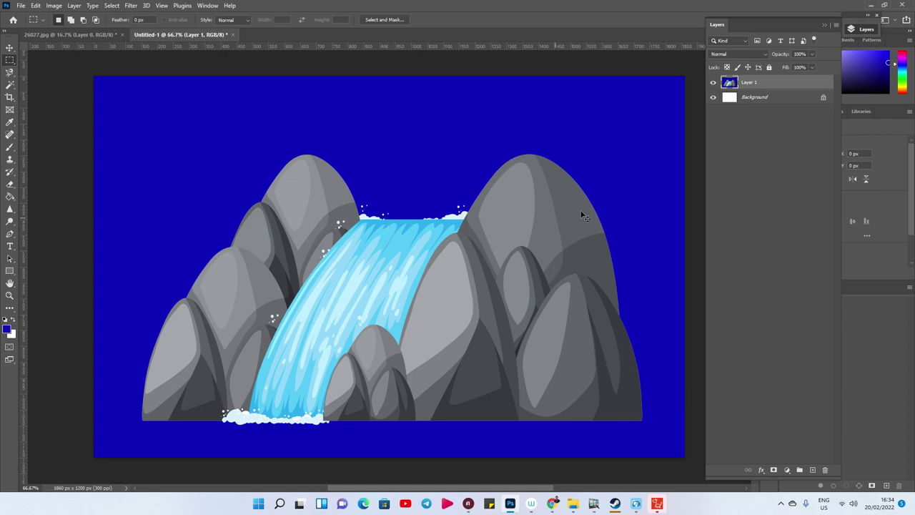
key("ctrl+s")
key("Escape")
Export it as JPG to the Water Element folder as Water 01.jpg, replacing the old file
key("ctrl+alt+shift+w")
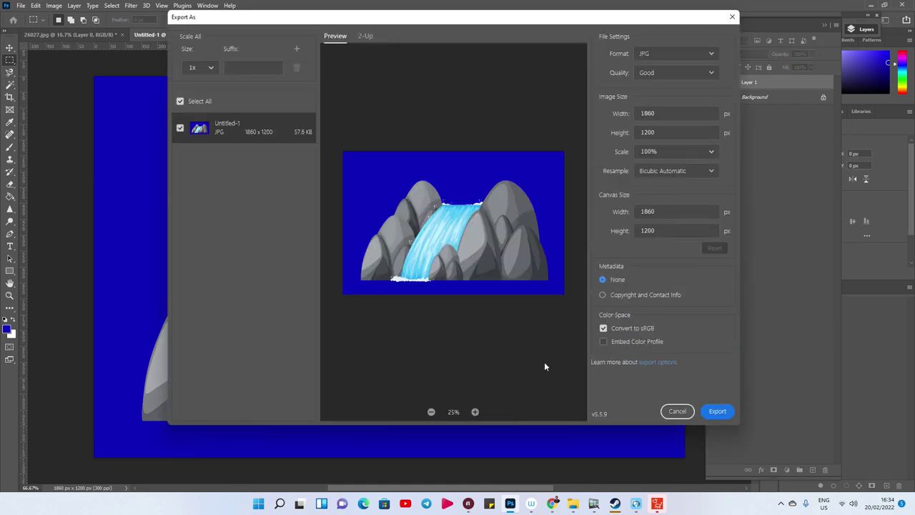
left_click(717, 411)
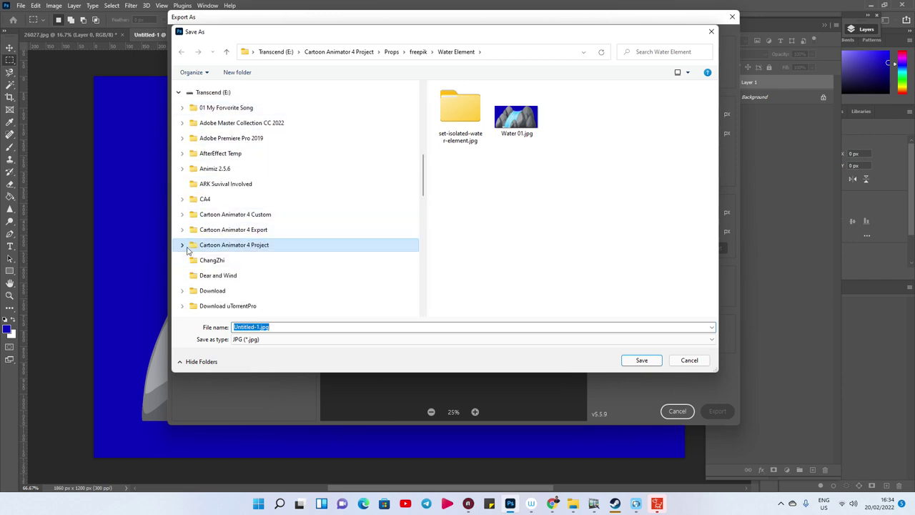
left_click(182, 275)
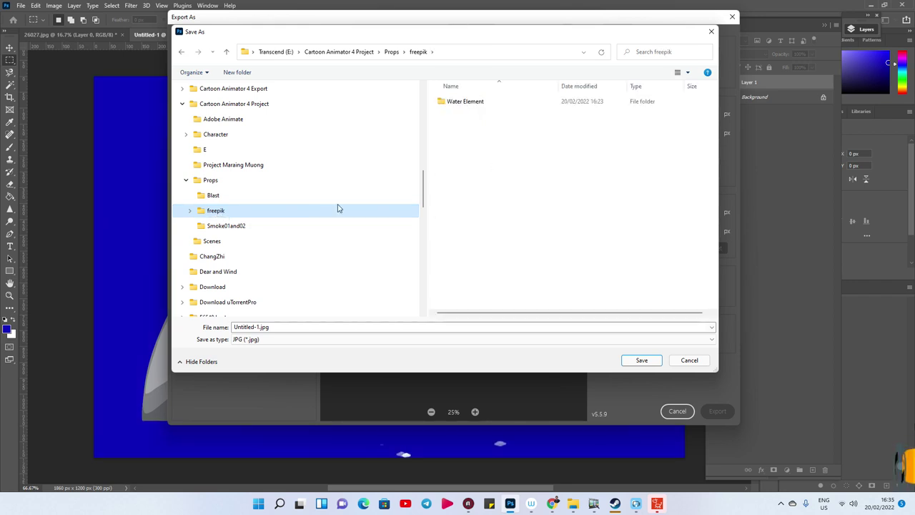
left_click(190, 210)
left_click(229, 226)
left_click(516, 114)
left_click(647, 360)
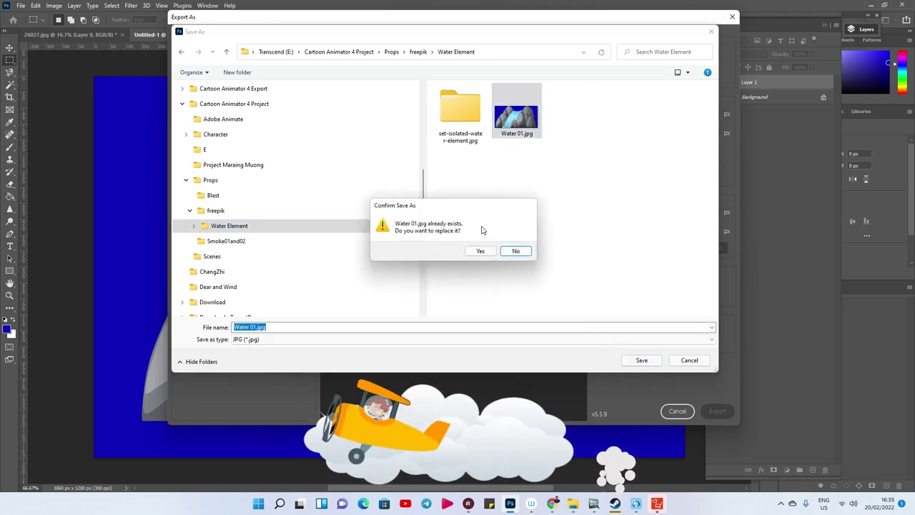
left_click(482, 250)
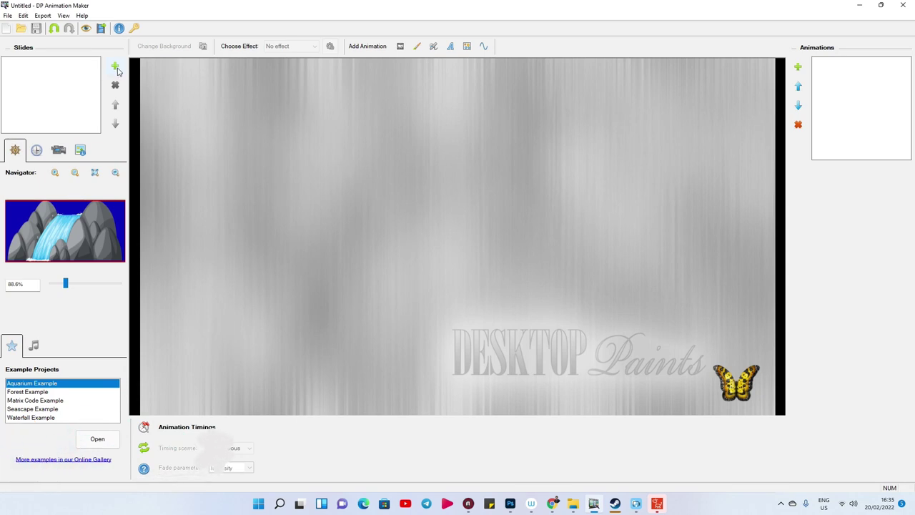
Add Water 01.jpg as Slide 2 in DP Animation Maker, then bring Photoshop back
left_click(115, 67)
left_click(508, 184)
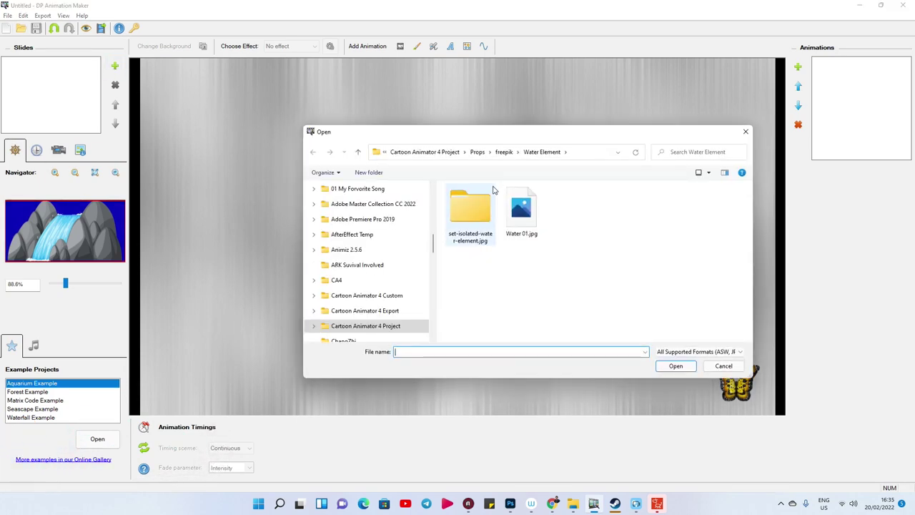
left_click(521, 209)
left_click(676, 366)
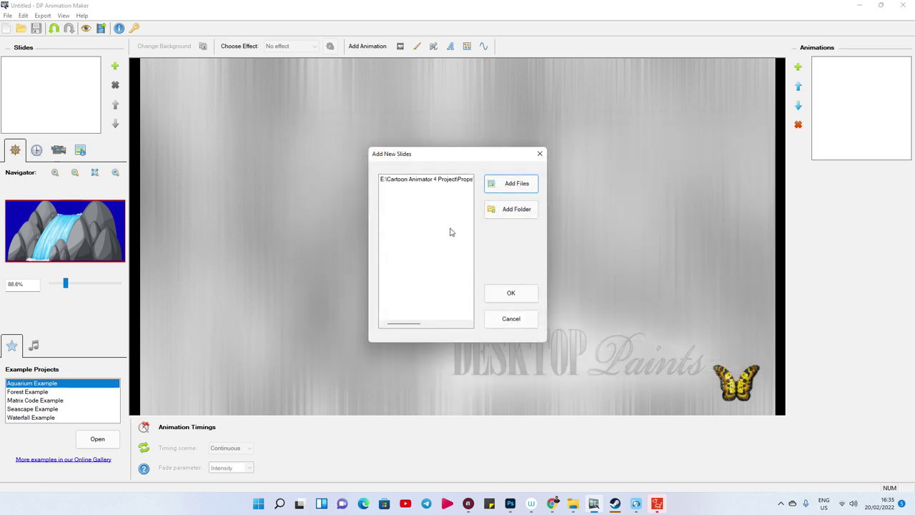
left_click(522, 298)
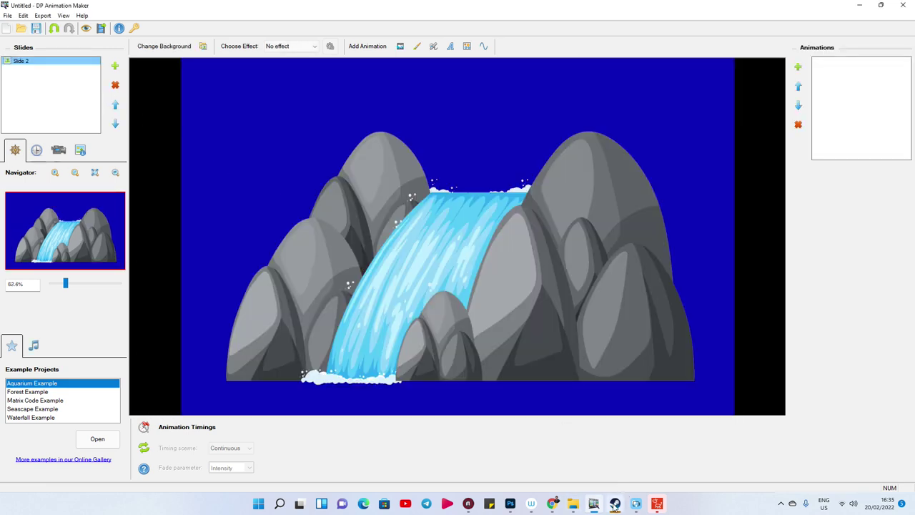
left_click(510, 503)
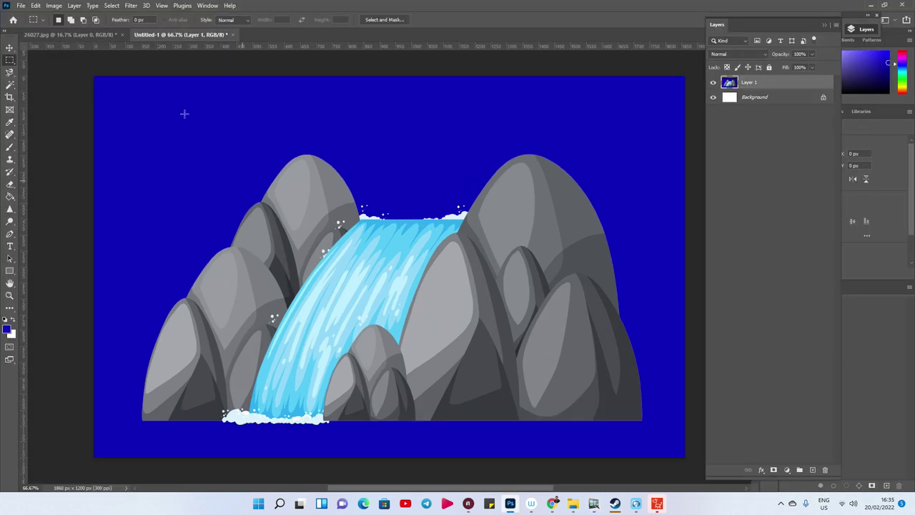
Copy the middle waterfall from 26027.jpg into a new 1866 × 1386 document
left_click(69, 34)
left_click(357, 171)
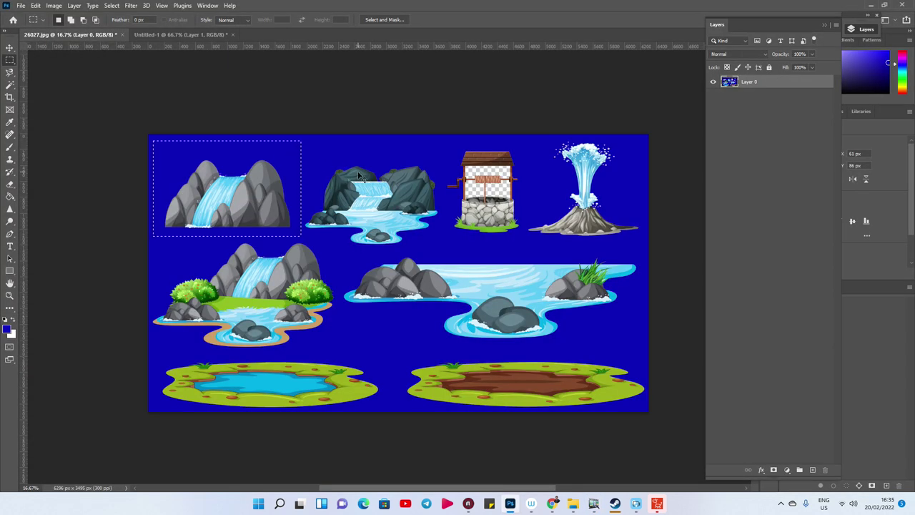
left_click_drag(297, 143, 447, 248)
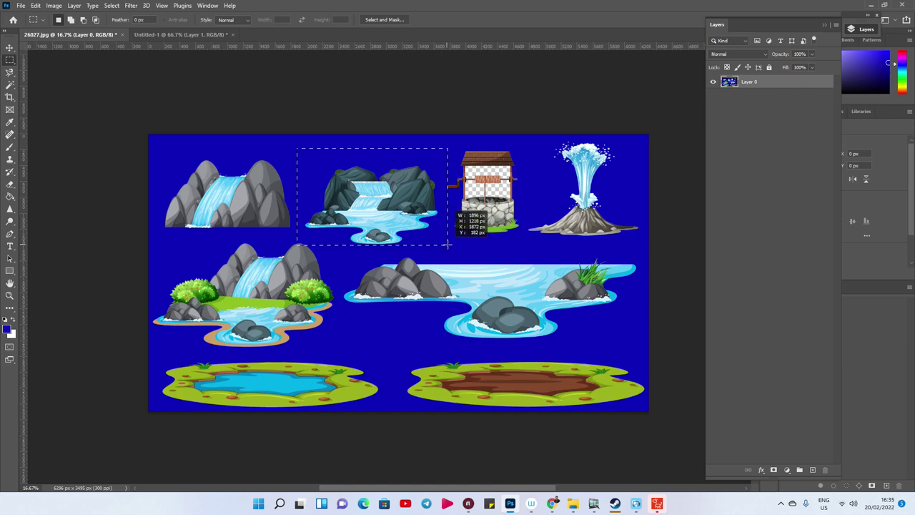
key("ctrl+c")
key("ctrl+n")
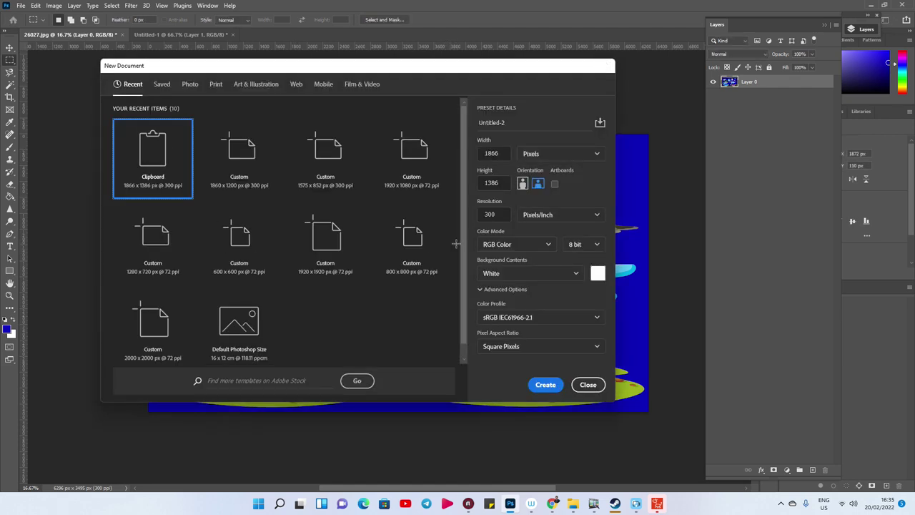
key("Return")
key("ctrl+v")
Erase the stray bottom-left piece and fill the white corner with blue
key("e")
left_click_drag(187, 397, 218, 442)
key("g")
left_click(192, 419)
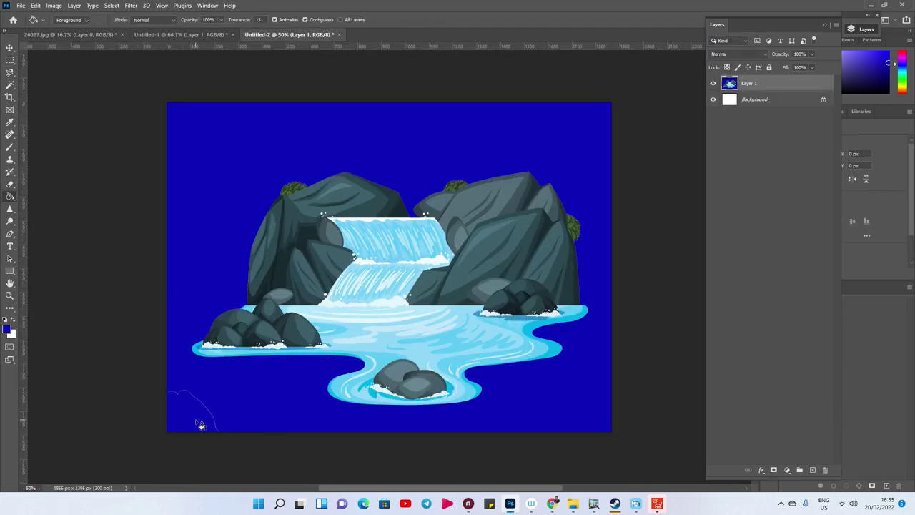
Export the image as JPG named Water 02.jpg
key("alt+shift+ctrl+w")
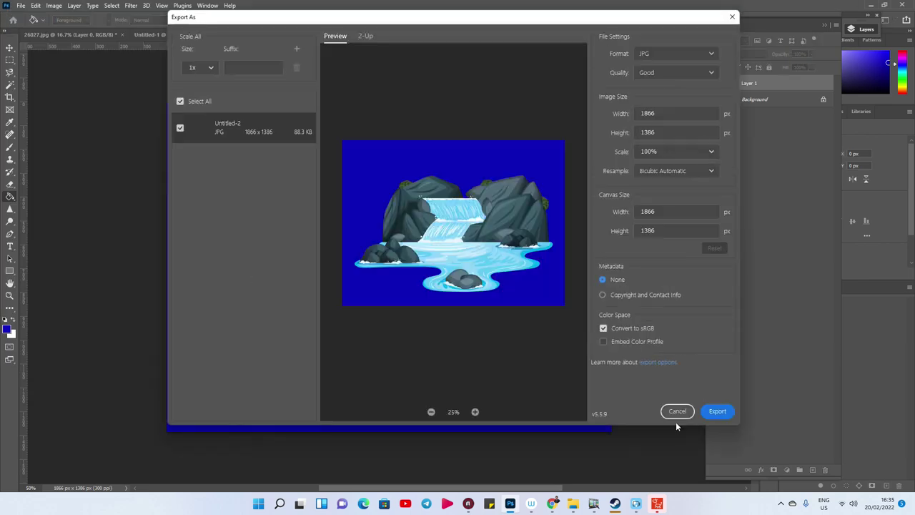
left_click(717, 411)
left_click(517, 115)
left_click_drag(251, 327, 278, 327)
type("2")
key("Return")
key("ctrl+Tab")
Copy the geyser into a new document and export it as a JPG
key("ctrl+d")
key("m")
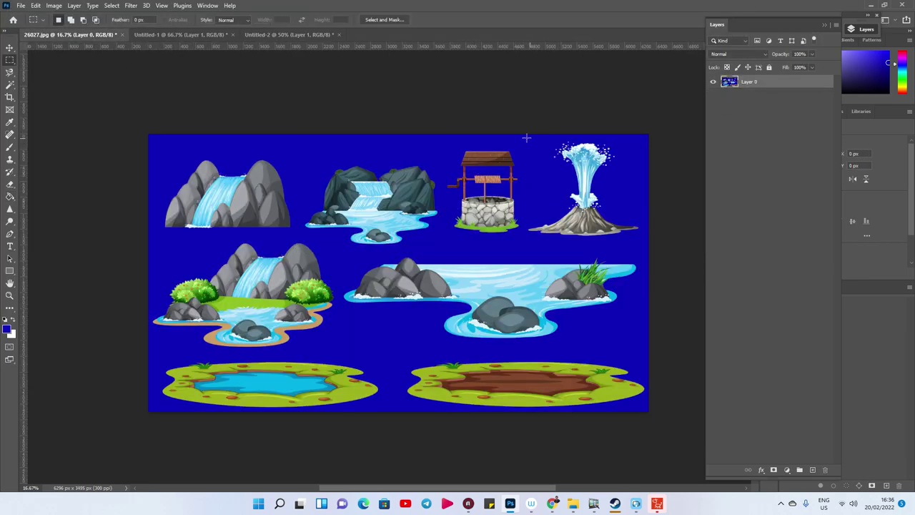
left_click_drag(526, 137, 646, 256)
key("ctrl+c")
key("ctrl+n")
key("Return")
key("ctrl+v")
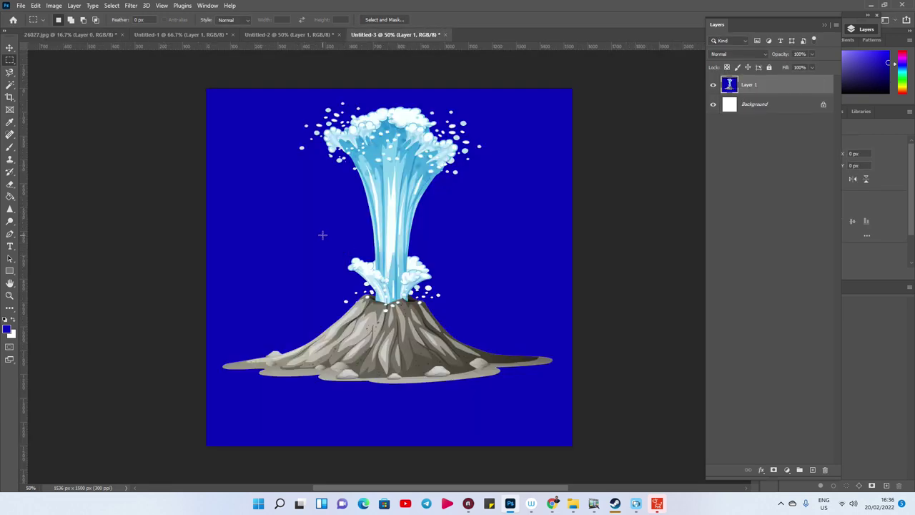
key("ctrl+shift+alt+w")
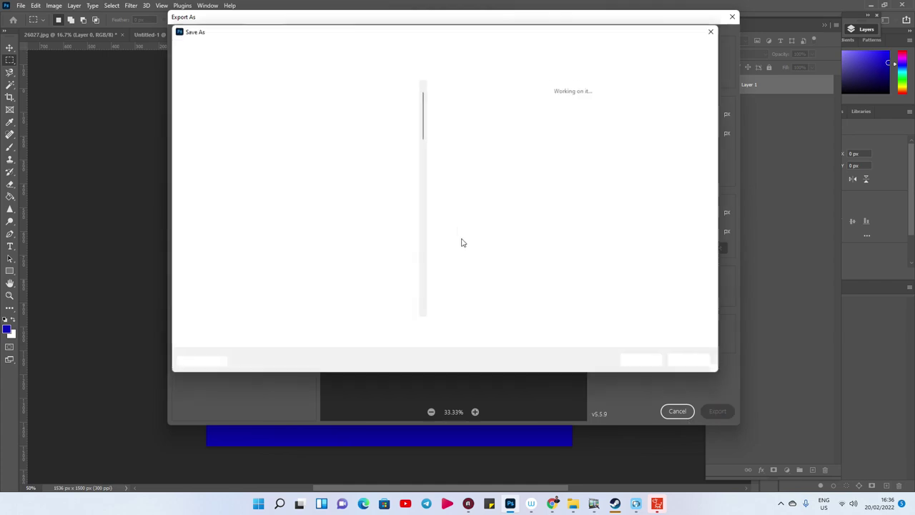
left_click(572, 113)
key("Return")
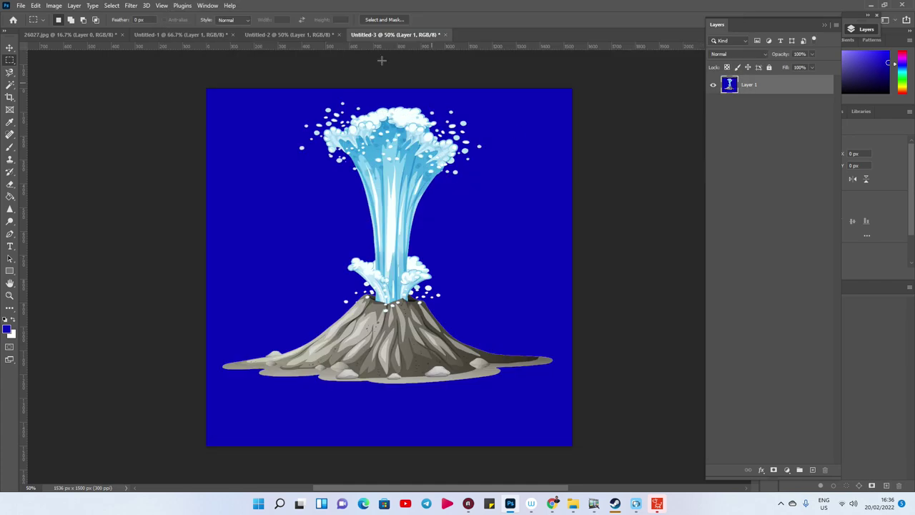
Copy the waterfall island into a new document, erase leftovers and fill the gap blue
key("ctrl+Tab")
left_click_drag(148, 234, 352, 362)
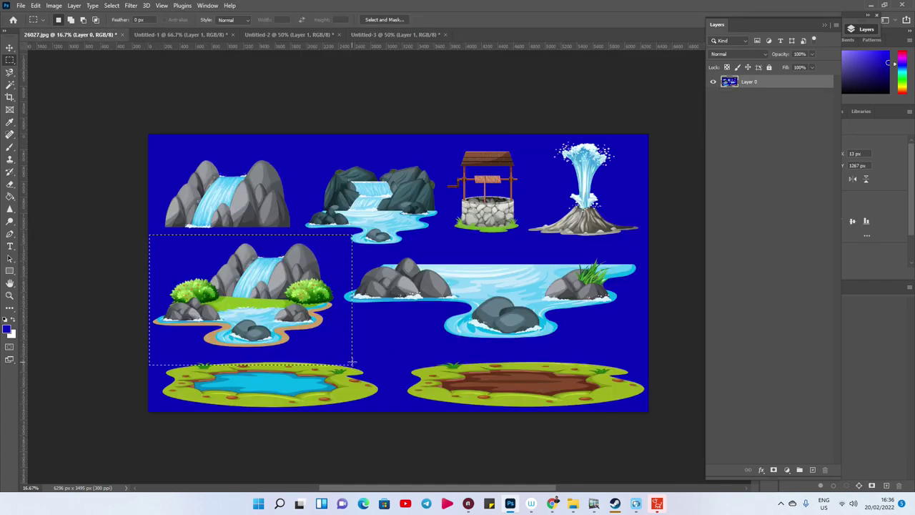
key("ctrl+c")
key("ctrl+n")
key("Return")
key("ctrl+v")
key("e")
left_click_drag(175, 430, 586, 433)
left_click_drag(633, 211, 640, 265)
left_click_drag(646, 53, 648, 71)
left_click(351, 435)
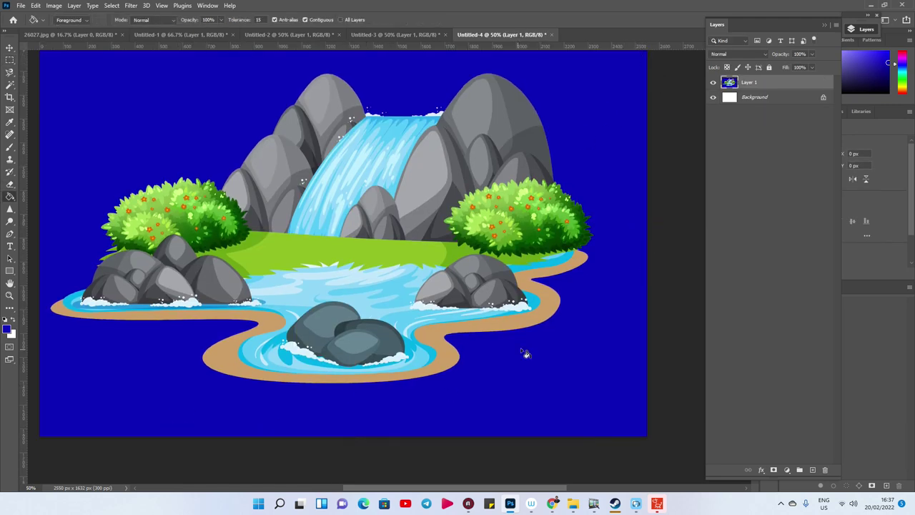
Export the island image as Water 03.jpg
key("alt+shift+ctrl+w")
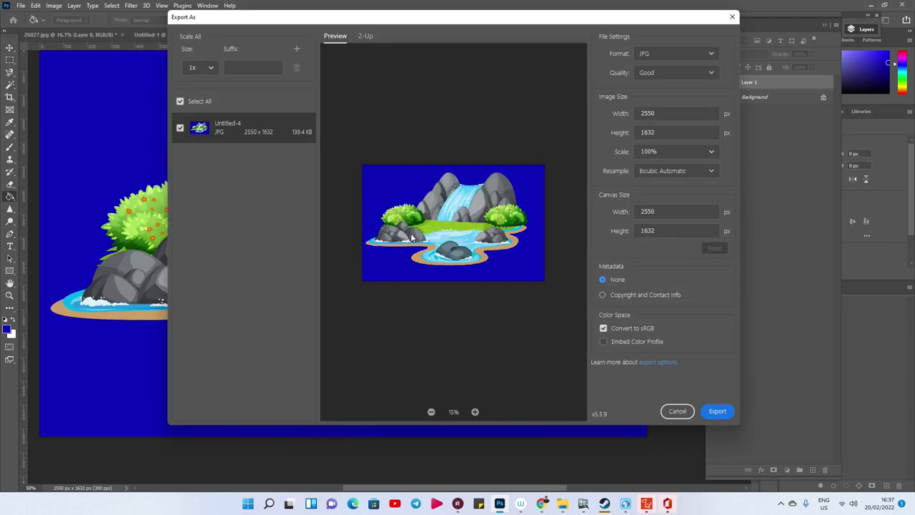
left_click(717, 411)
left_click(630, 108)
left_click(641, 360)
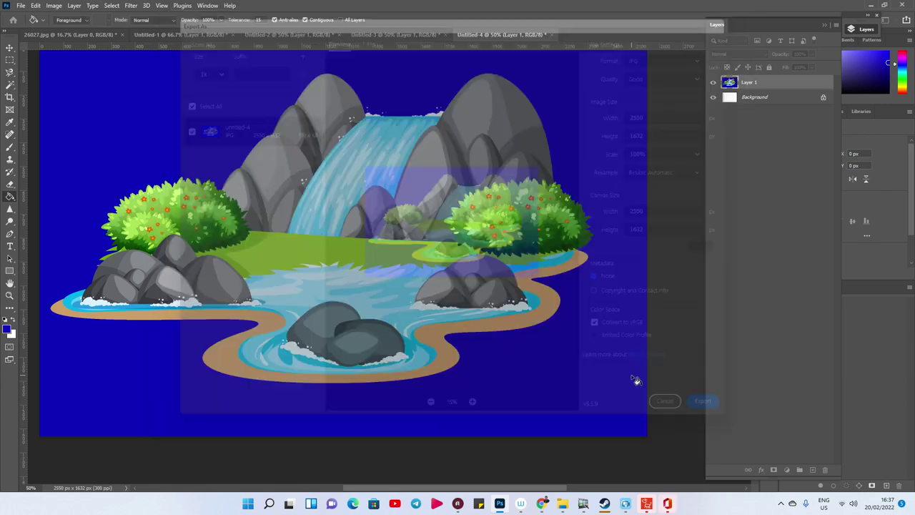
Copy the rocky lake into a new document, erase top leftovers and fill the band blue
key("m")
mouse_move(330, 212)
left_mouse_down()
mouse_move(646, 388)
mouse_move(644, 360)
left_mouse_up()
key("ctrl+c")
key("ctrl+n")
key("Return")
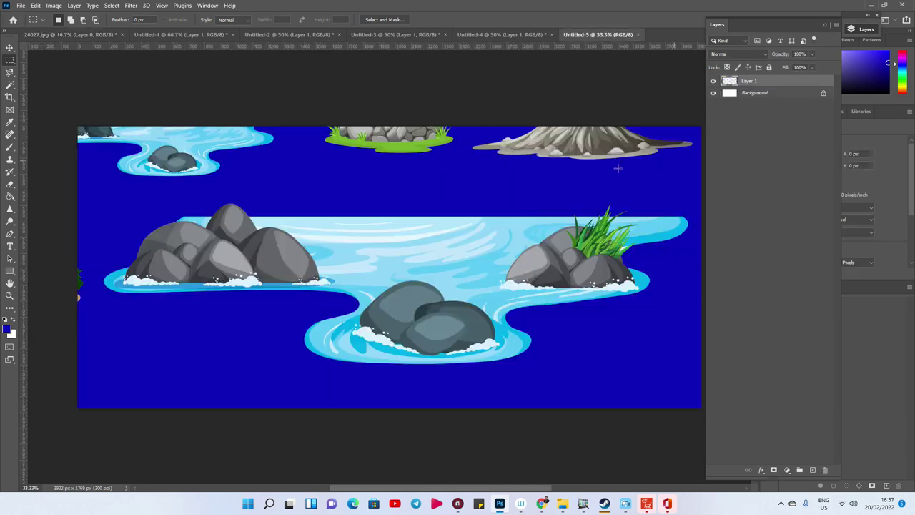
key("ctrl+v")
left_click_drag(212, 166, 286, 155)
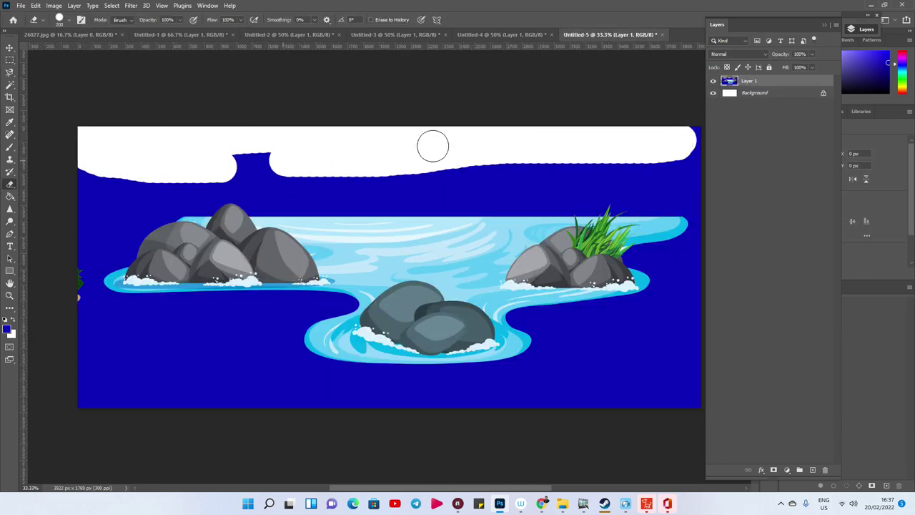
left_click(10, 196)
left_click(129, 148)
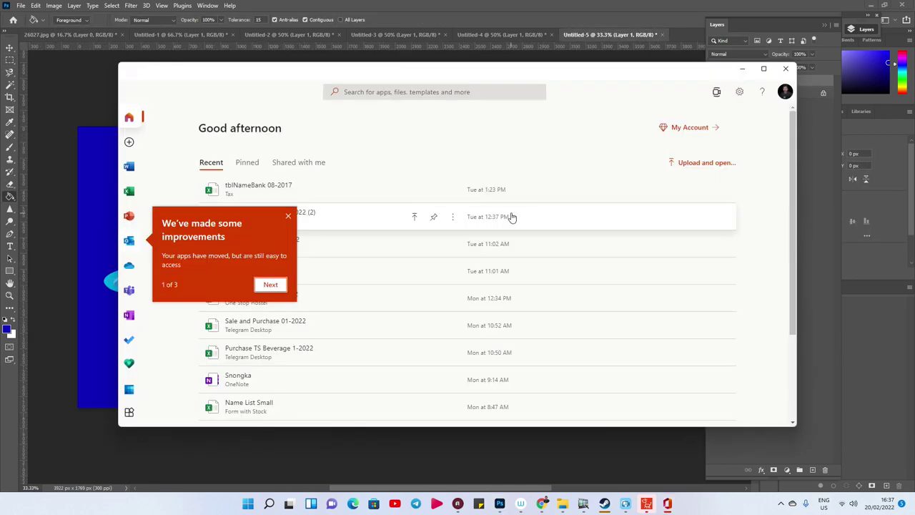
Export the lake image as a JPG
key("ctrl+shift+alt+w")
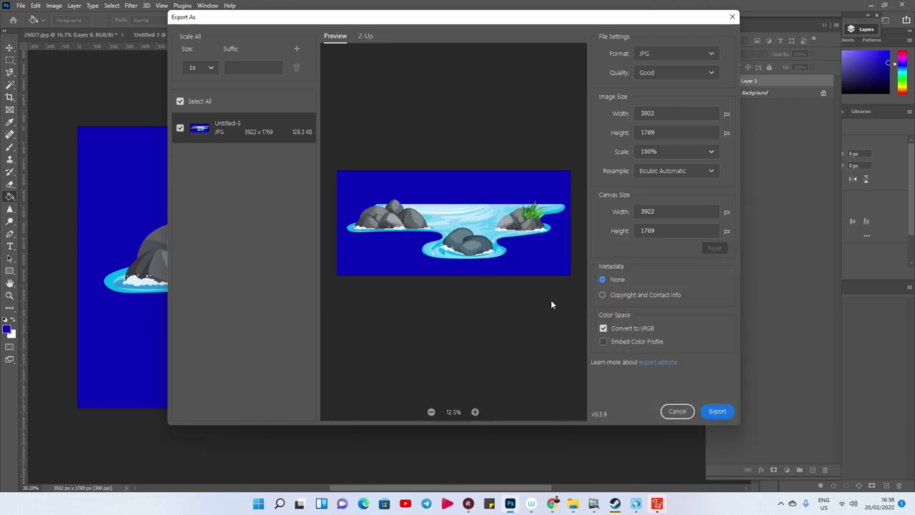
left_click(716, 412)
key("Return")
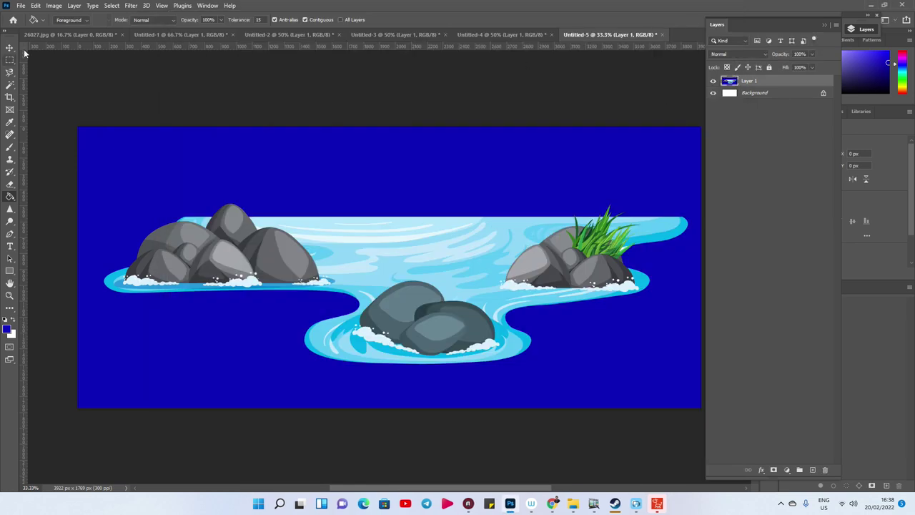
Marquee the blue pond at the bottom left of 26027.jpg
key("ctrl+Tab")
key("m")
left_click_drag(155, 336, 385, 422)
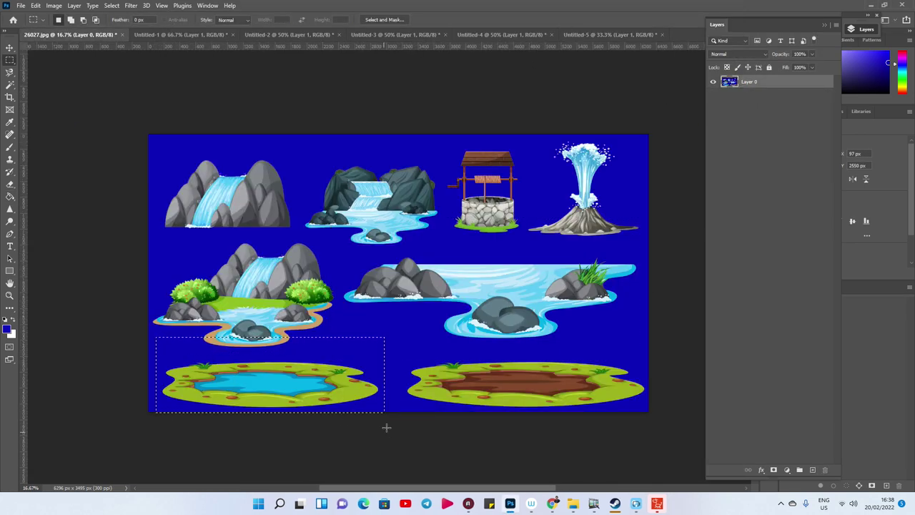
Copy the selected grassy pond into a new clipboard-sized document
key("c")
key("ctrl+c")
key("ctrl+n")
key("Return")
key("ctrl+v")
Fill the leftover fragment blue and export the pond as the JPG 'Water 6'
key("g")
left_click(312, 170)
left_click(287, 184)
key("ctrl+shift+alt+w")
key("Return")
type("Water 6")
key("Return")
Select the muddy bottom-right pond and paste it into a new document
key("ctrl+Tab")
key("m")
left_click_drag(392, 339, 665, 424)
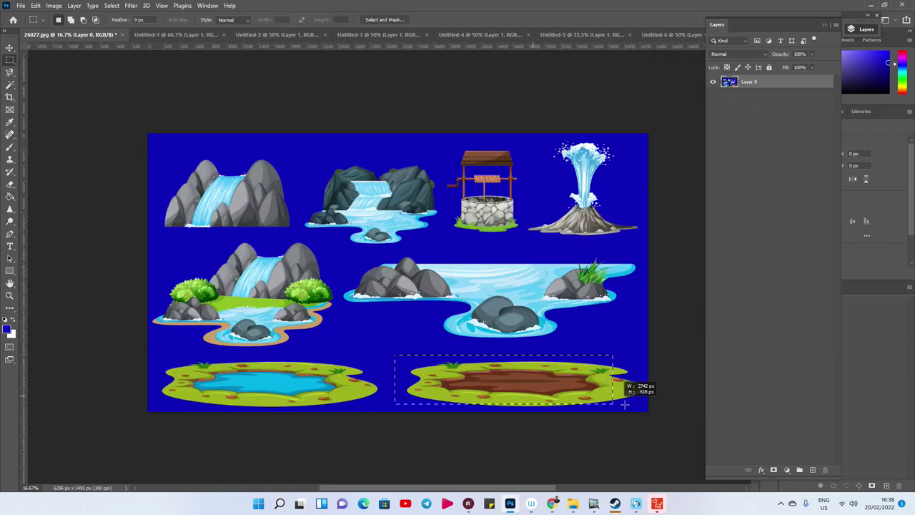
key("ctrl+c")
key("ctrl+n")
key("Return")
key("ctrl+v")
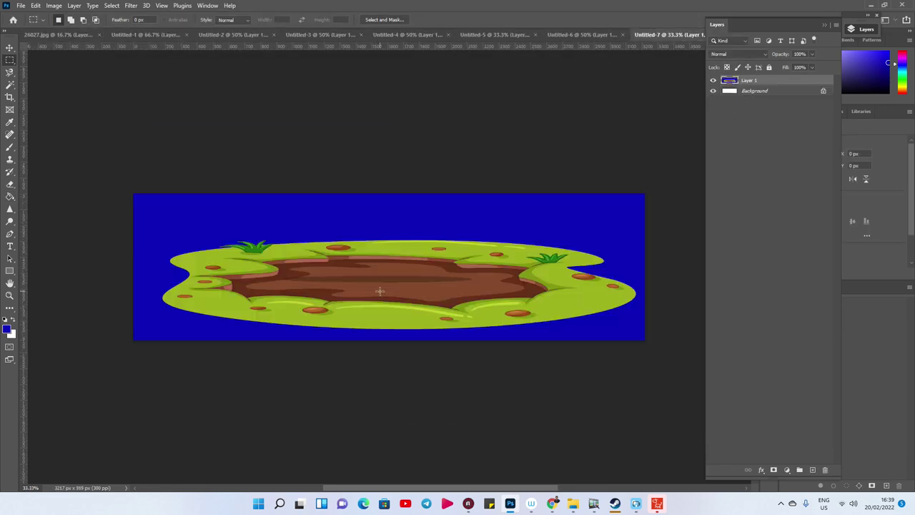
Export the muddy pond image as the JPG 'Water 7'
key("ctrl+shift+s")
key("ctrl+shift+alt+w")
key("Return")
type("Water 7")
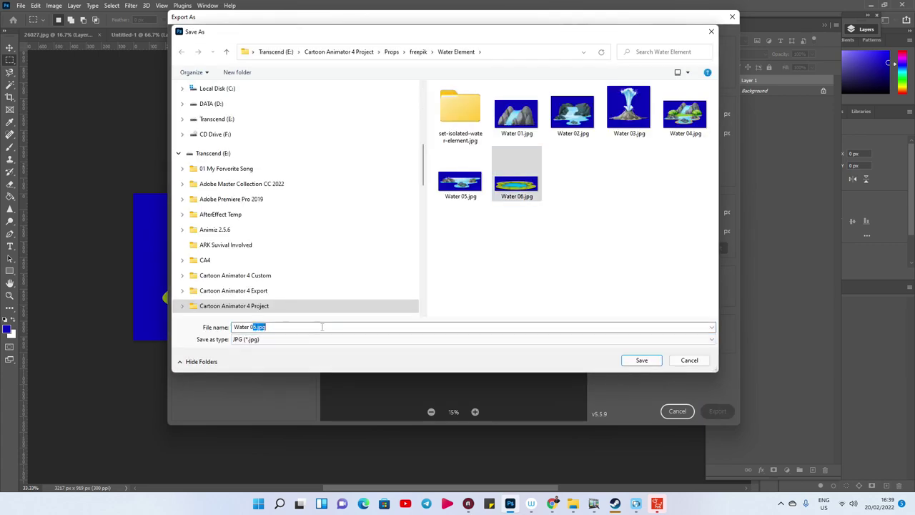
key("Return")
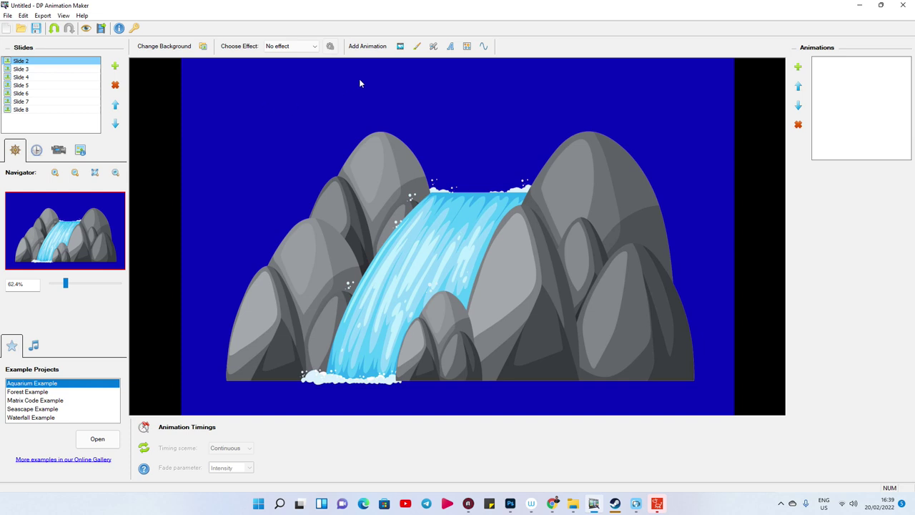
Apply a Stream brush animation to Slide 2 from the animation library
left_click(418, 48)
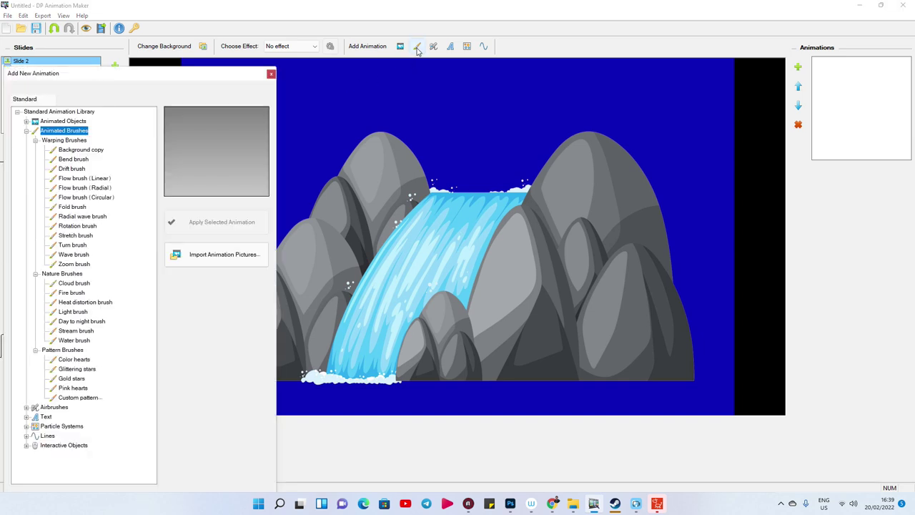
left_click(74, 331)
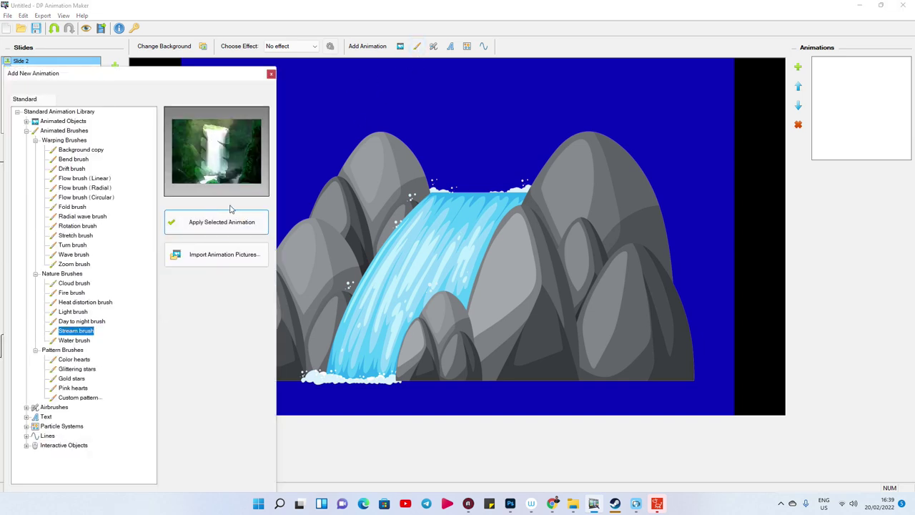
left_click(211, 222)
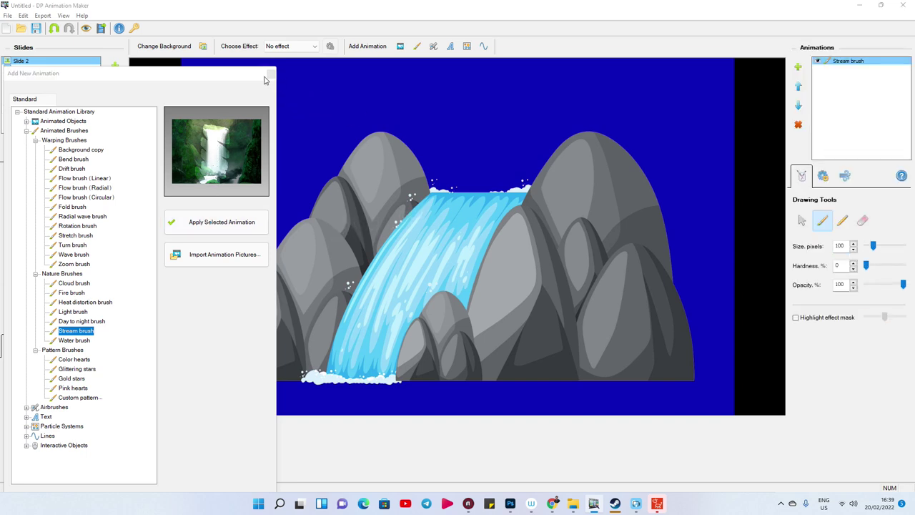
left_click(270, 74)
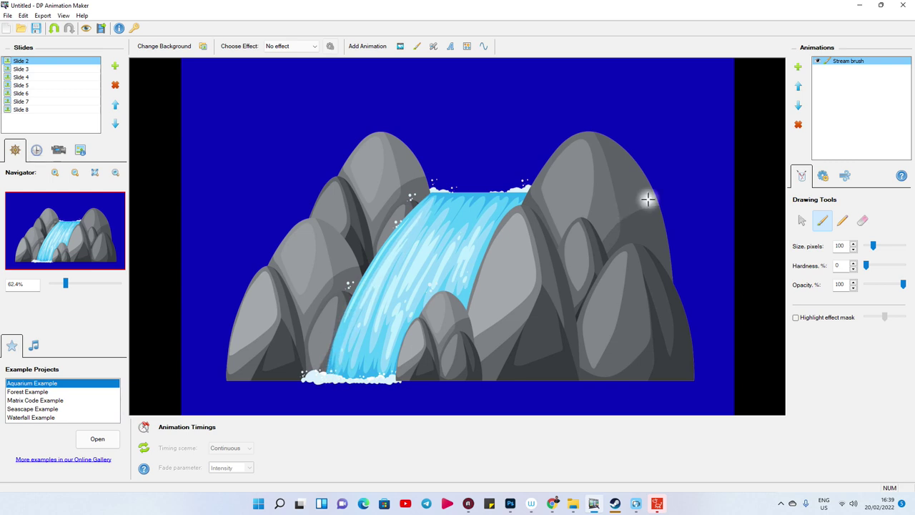
Paint stream strokes down the waterfall with a 167-pixel brush, then delete that animation
left_click_drag(875, 247, 879, 246)
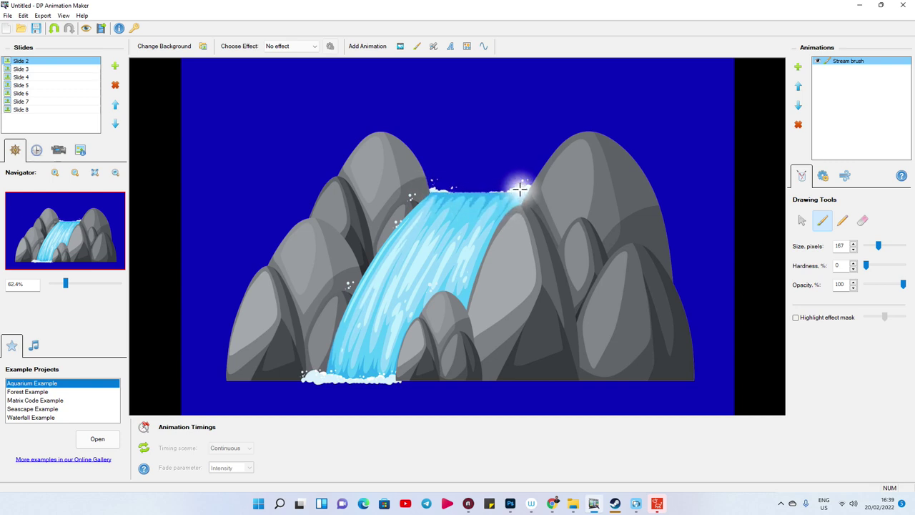
left_click_drag(455, 236, 313, 379)
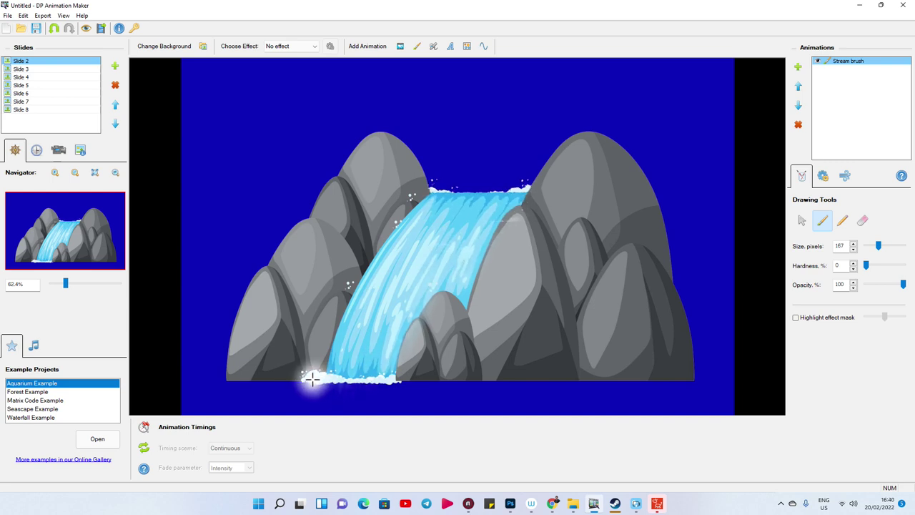
mouse_move(364, 336)
left_mouse_down()
mouse_move(374, 376)
mouse_move(312, 377)
mouse_move(364, 375)
left_mouse_up()
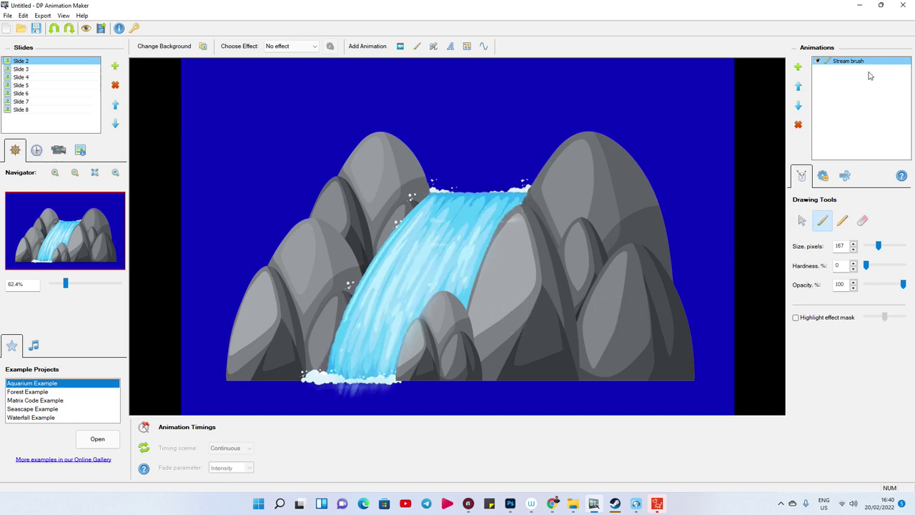
left_click(798, 124)
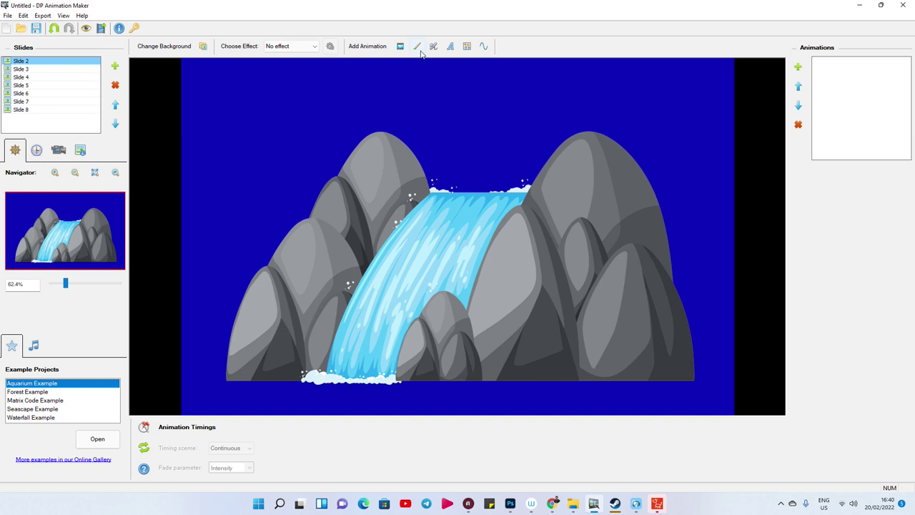
Apply a Stream brush to Slide 2 and paint it down the falling water toward the bottom rock
left_click(418, 48)
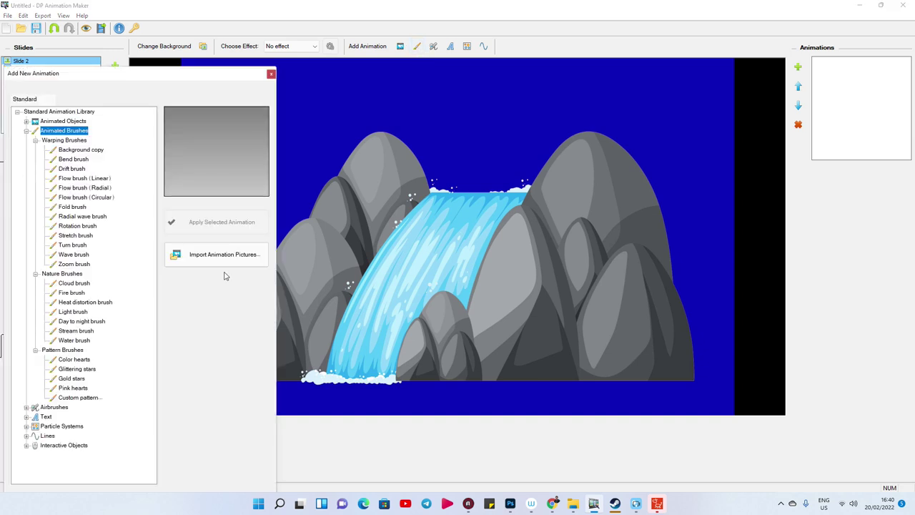
left_click(65, 332)
left_click(191, 222)
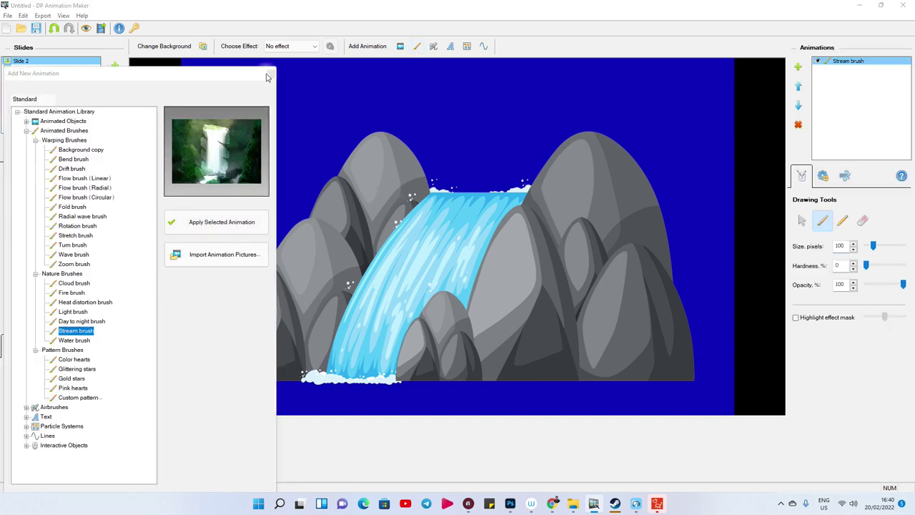
left_click(266, 75)
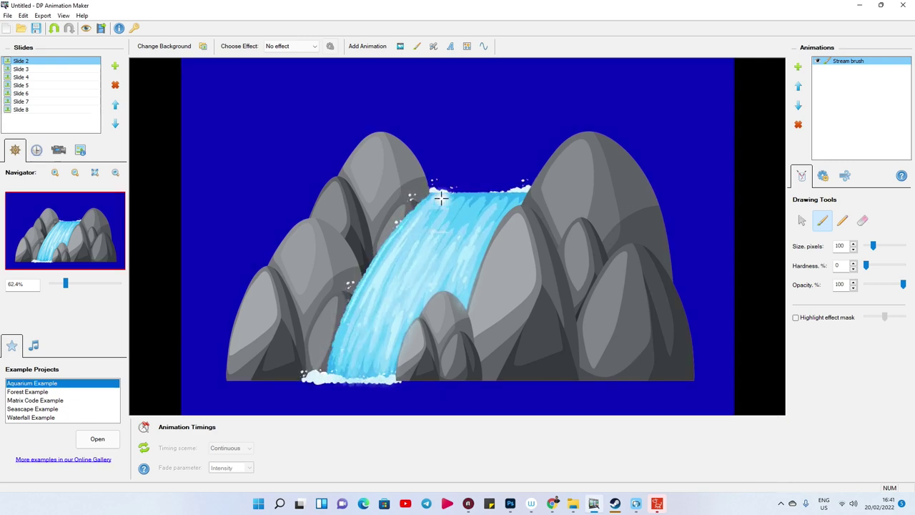
left_click_drag(488, 247, 477, 283)
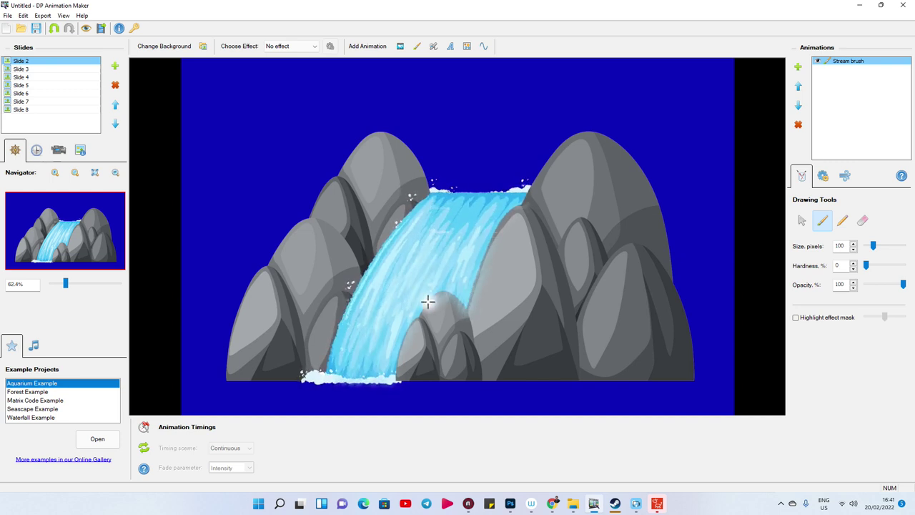
left_click_drag(408, 330, 403, 366)
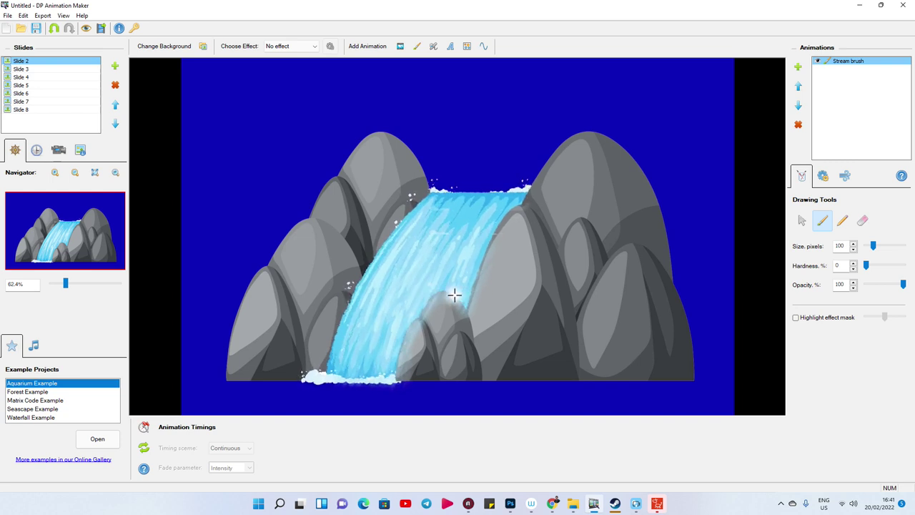
Turn the Slide 2 stream direction to about 248 degrees, then switch to Slide 3
left_click(824, 177)
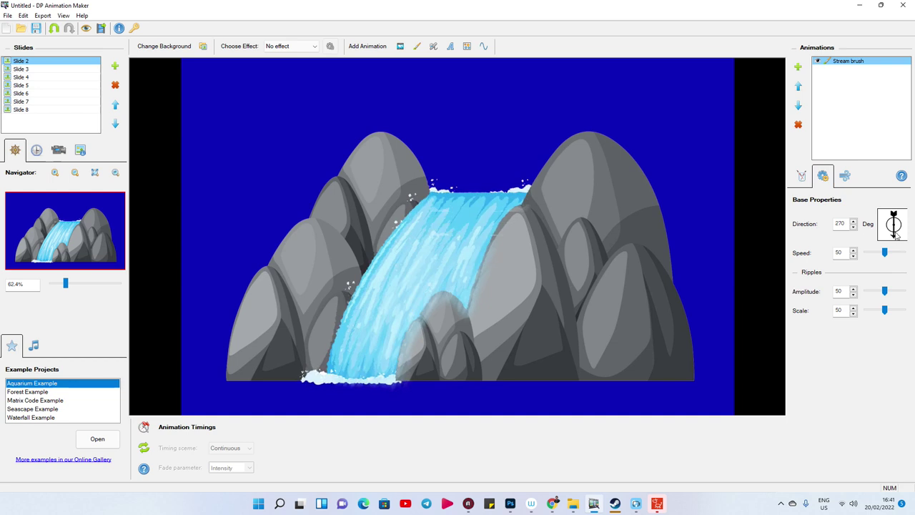
left_click_drag(896, 238, 892, 235)
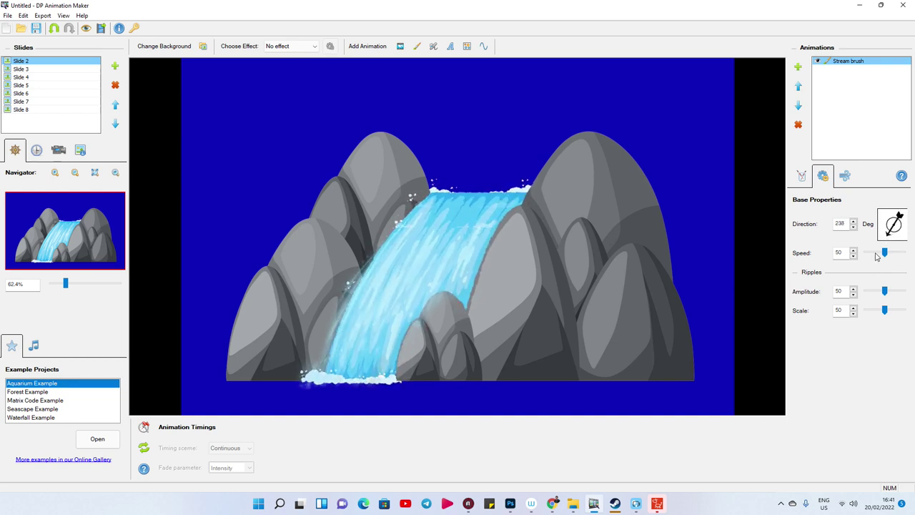
left_click_drag(887, 241, 888, 244)
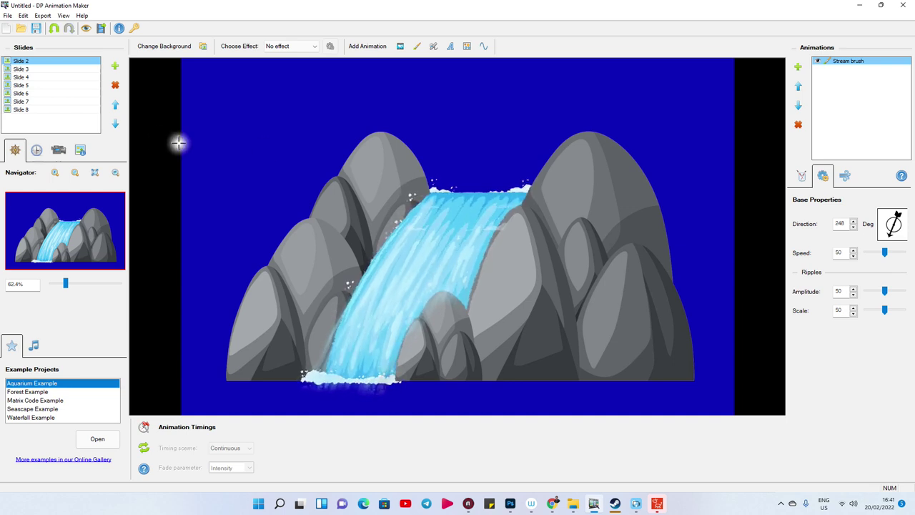
left_click(21, 69)
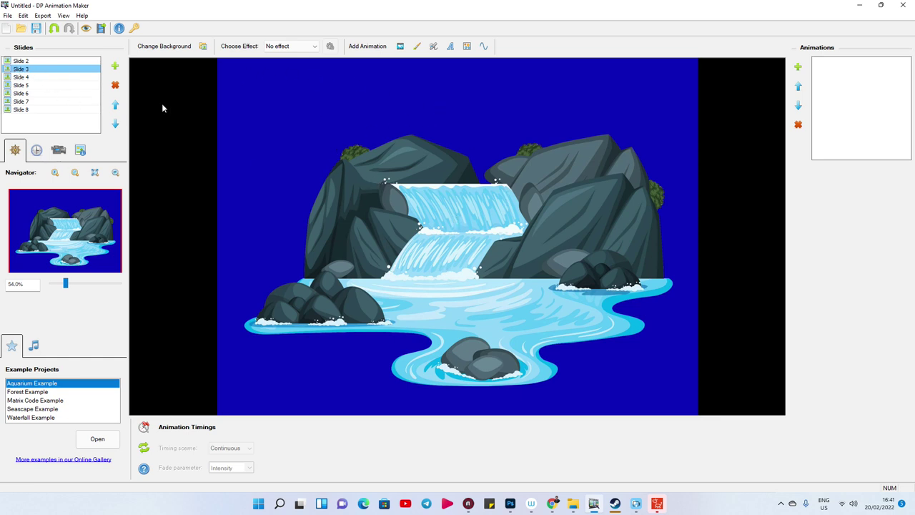
Apply a Stream brush to Slide 3 and turn its direction to about 294 degrees
left_click(417, 46)
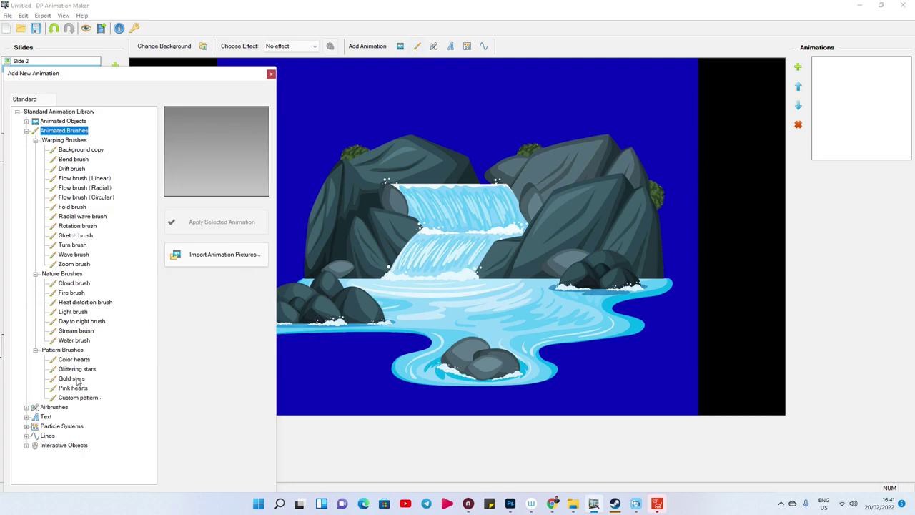
left_click(74, 332)
left_click(208, 222)
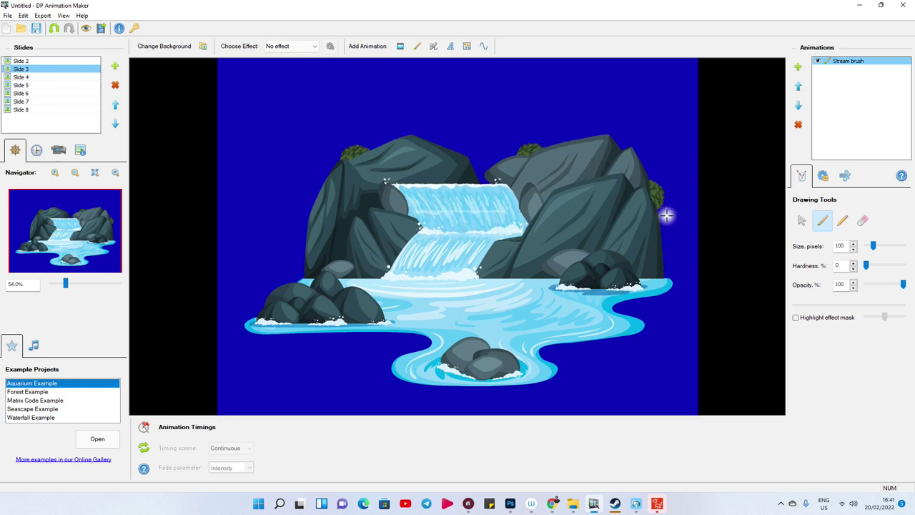
left_click(826, 178)
left_click_drag(896, 237, 897, 240)
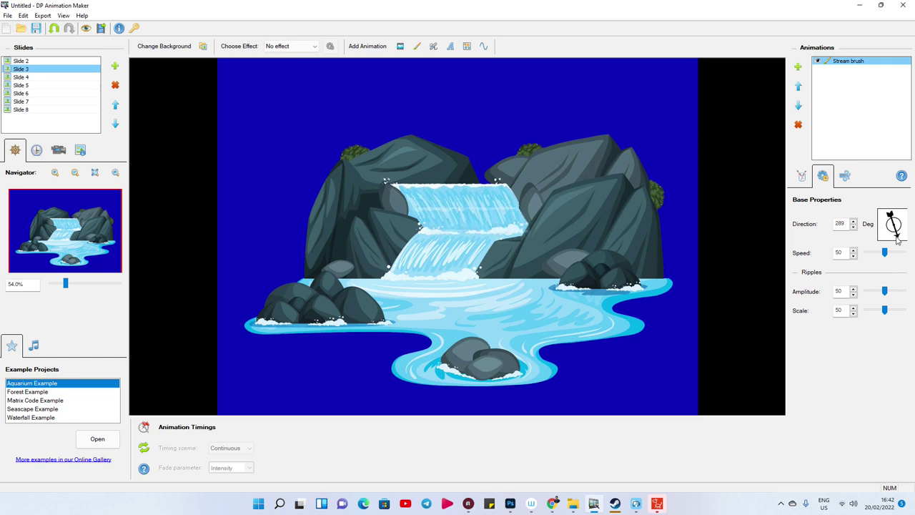
Add a second Stream brush and angle its flow to 239 degrees
left_click(418, 47)
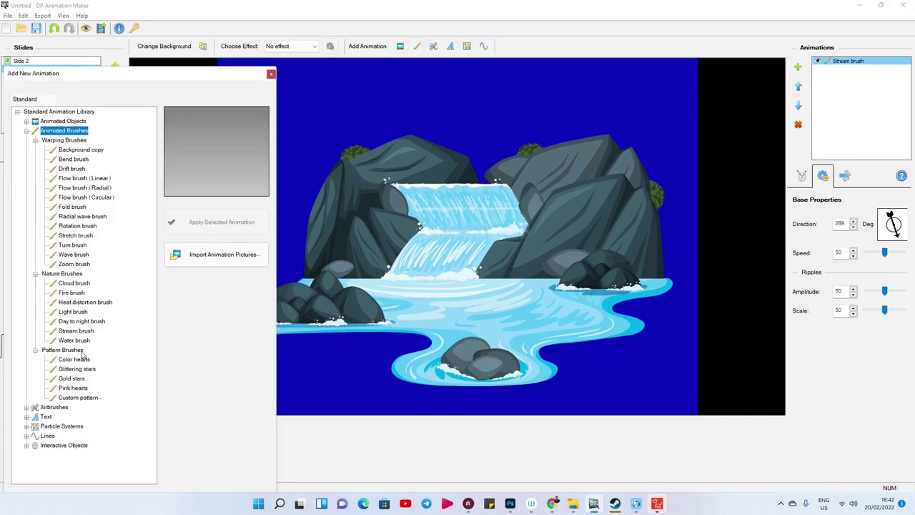
left_click(75, 331)
left_click(213, 222)
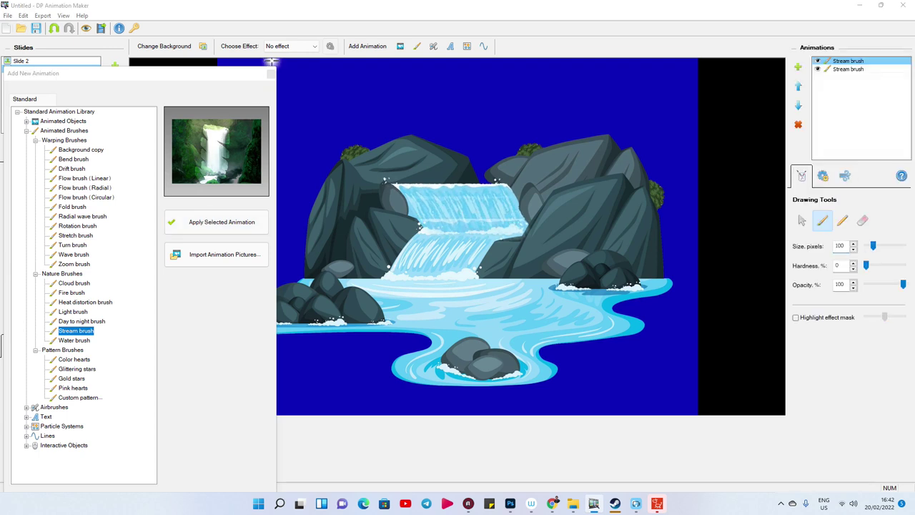
left_click(276, 74)
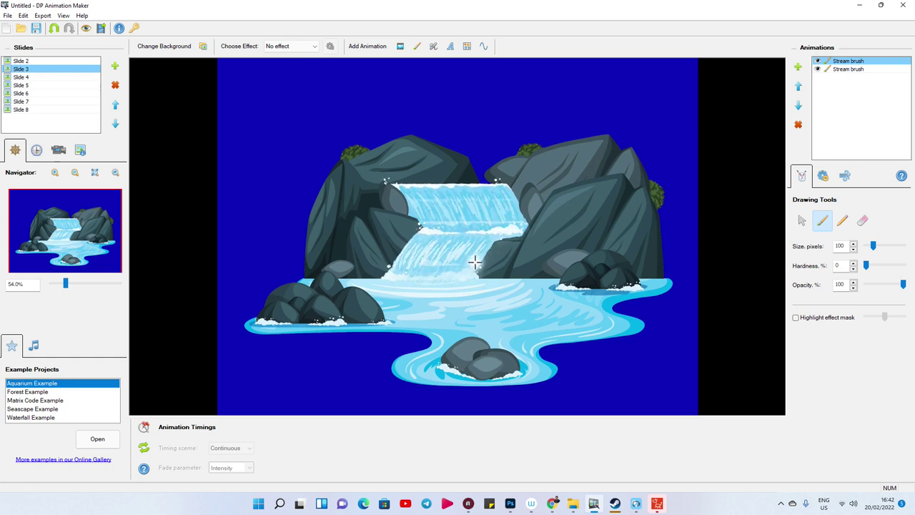
left_click(824, 176)
left_click_drag(893, 237, 886, 243)
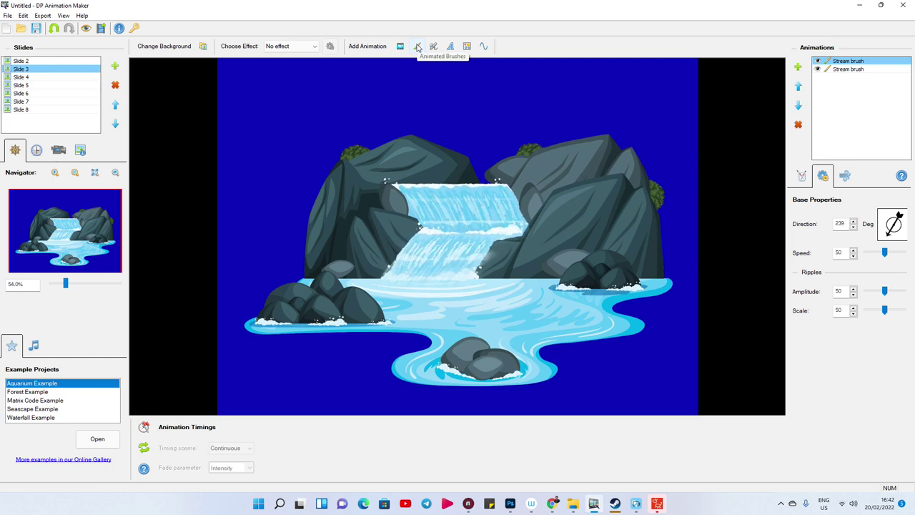
Apply the Water brush to Slide 3's pool, then switch to Slide 4's geyser
left_click(419, 48)
left_click(75, 379)
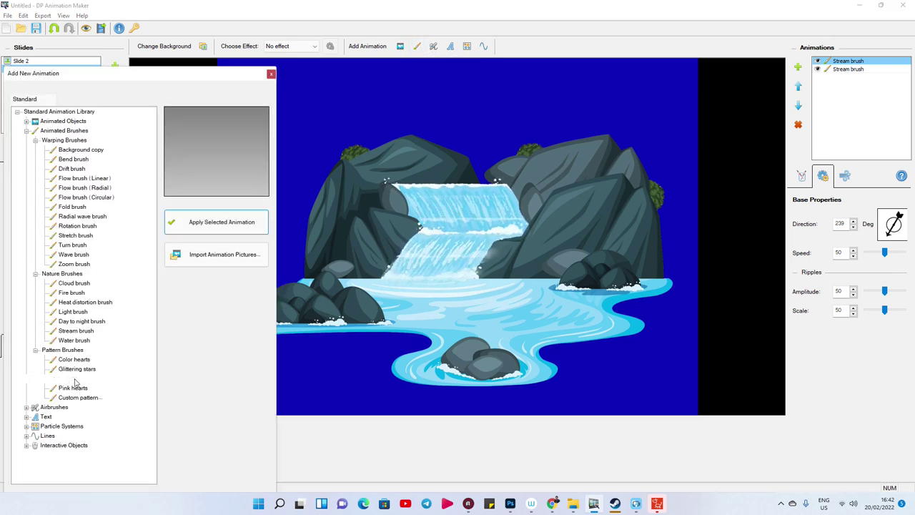
left_click(75, 398)
left_click(75, 389)
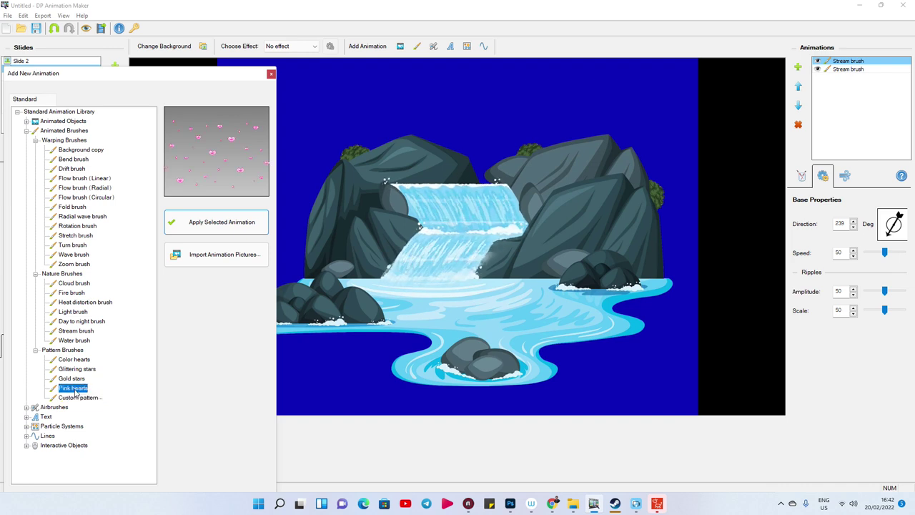
left_click(75, 340)
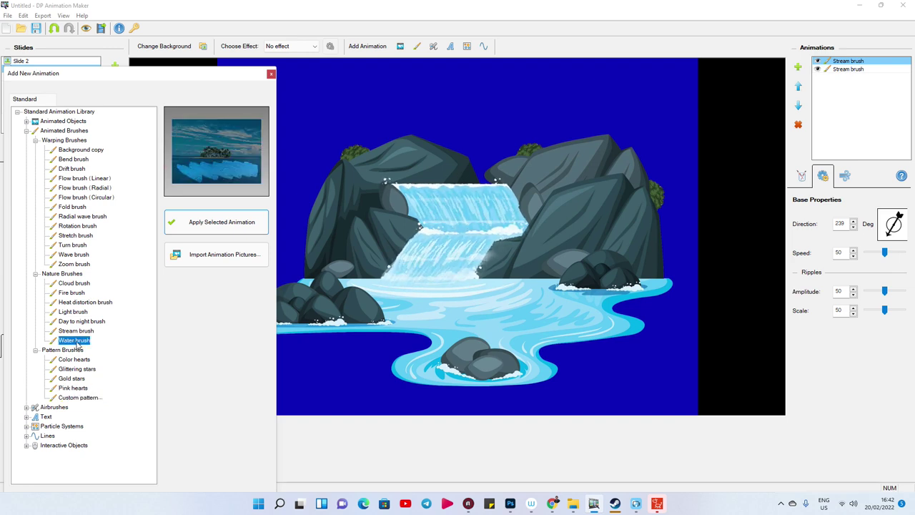
left_click(213, 228)
left_click(272, 74)
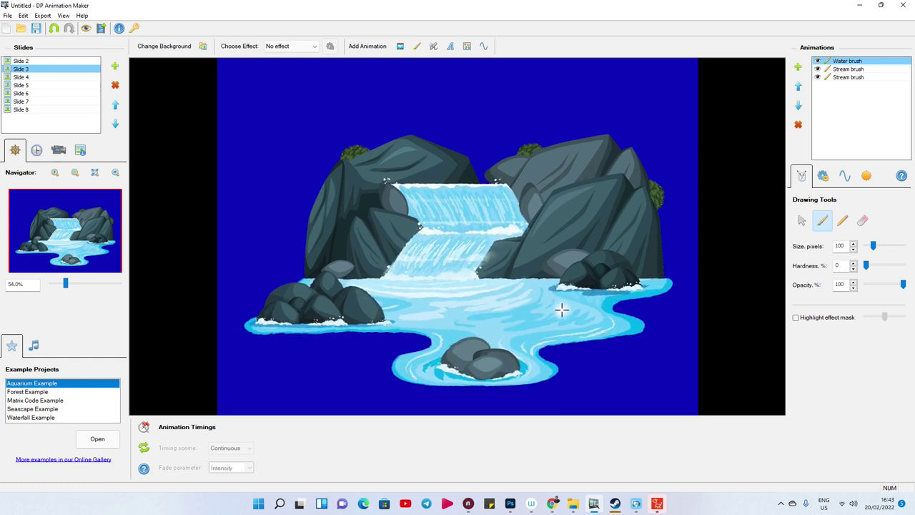
left_click(23, 77)
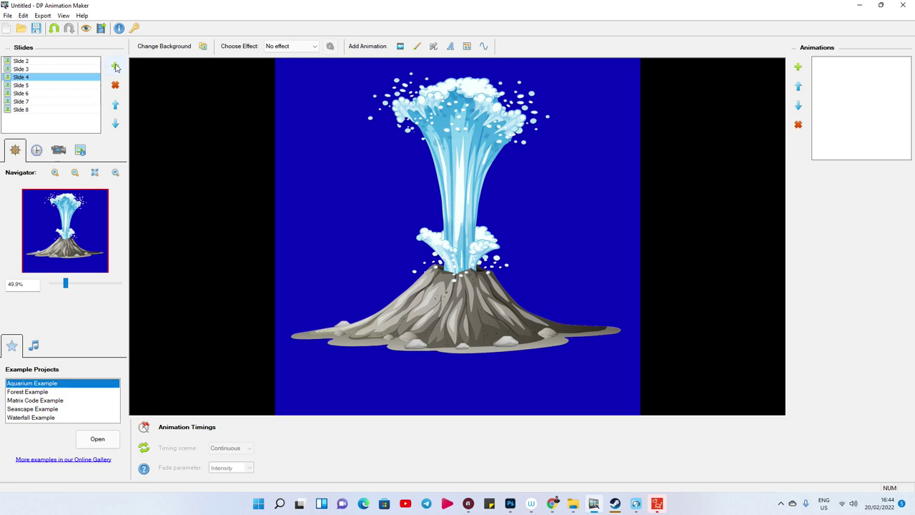
Apply a Stream brush to the geyser slide and paint it at the geyser's base
left_click(416, 46)
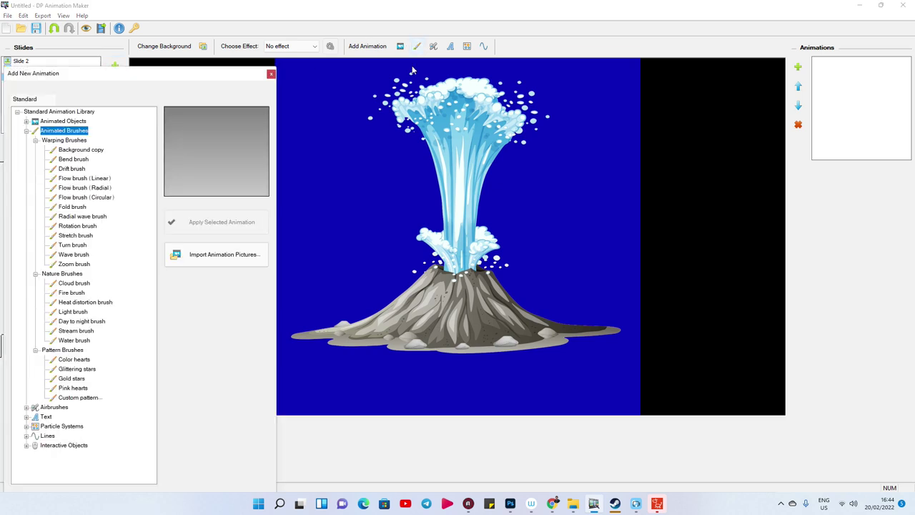
left_click(77, 331)
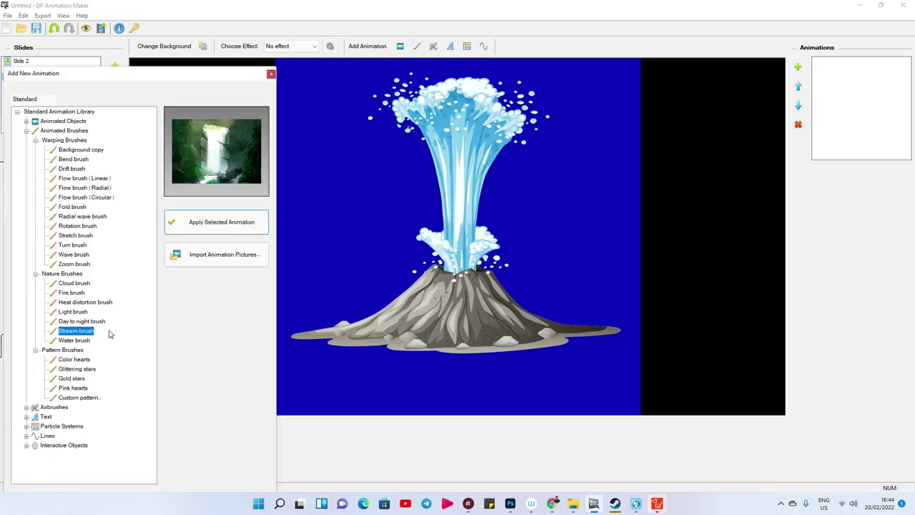
left_click(225, 216)
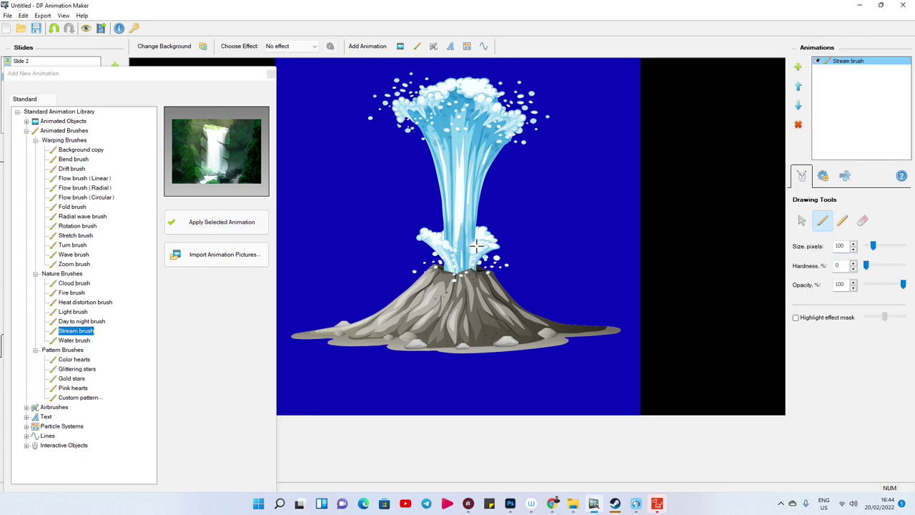
left_click_drag(477, 250, 487, 259)
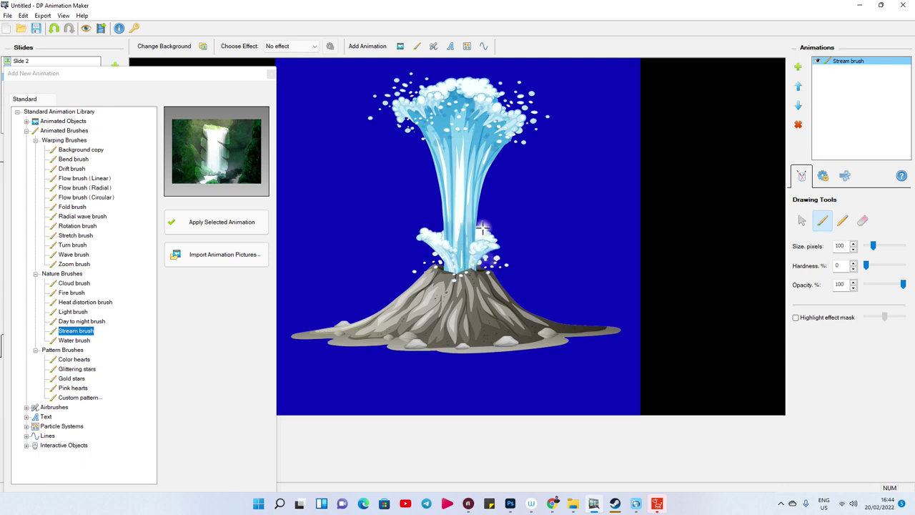
Set the stream direction to 52 degrees and add another Stream brush animation
left_click(823, 176)
left_click(902, 215)
left_click(903, 213)
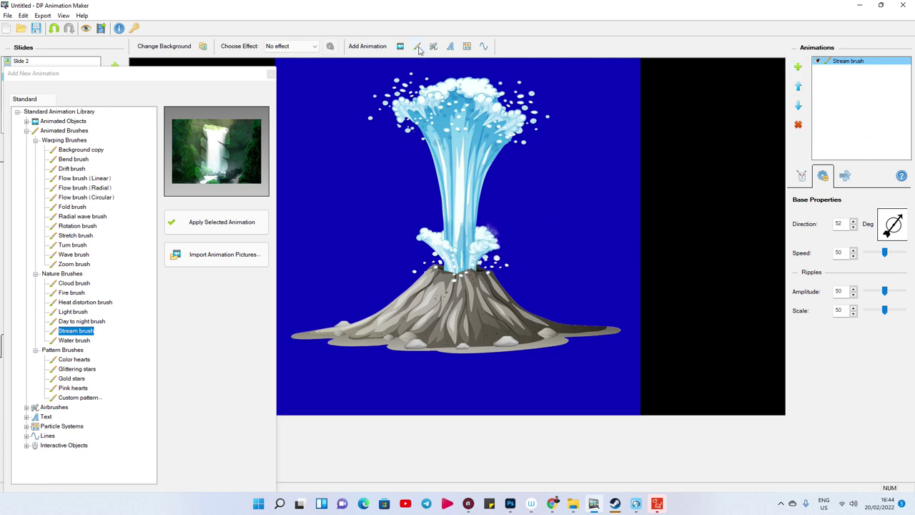
left_click(79, 330)
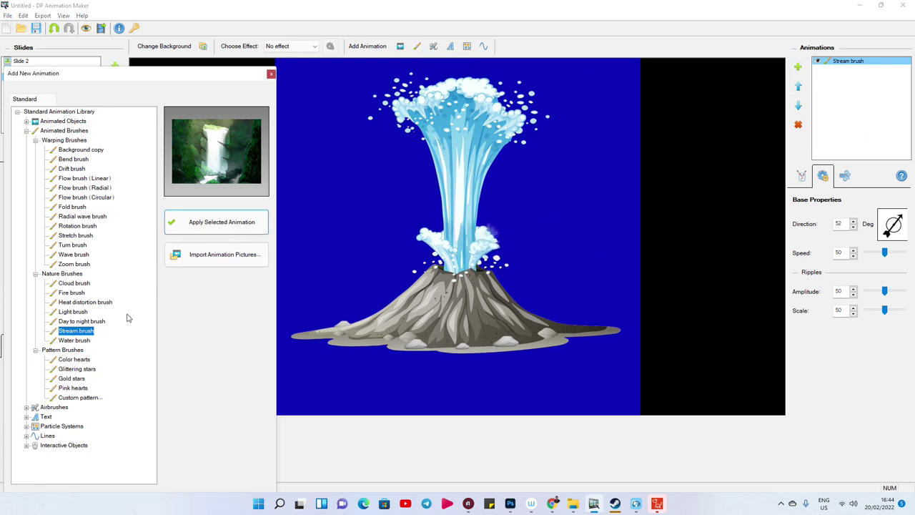
left_click(222, 221)
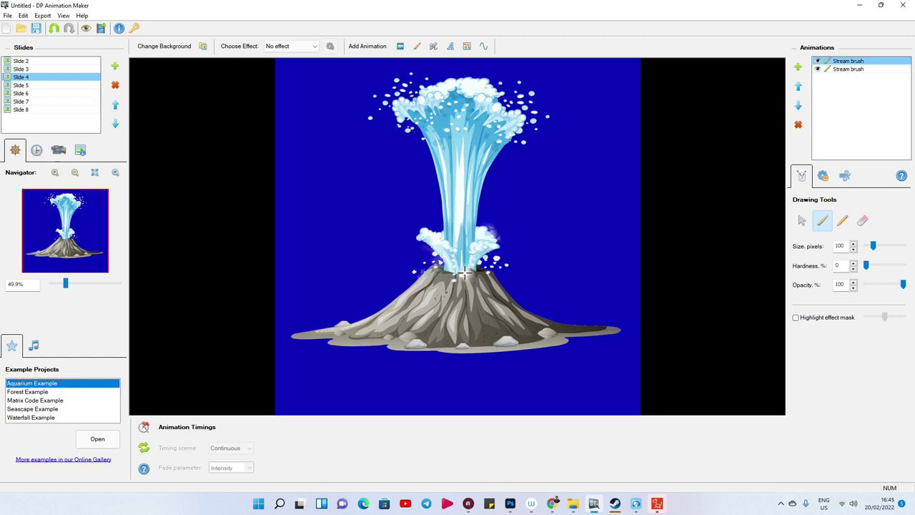
Add a third Stream brush to the geyser and set its direction to 93 degrees
left_click(824, 176)
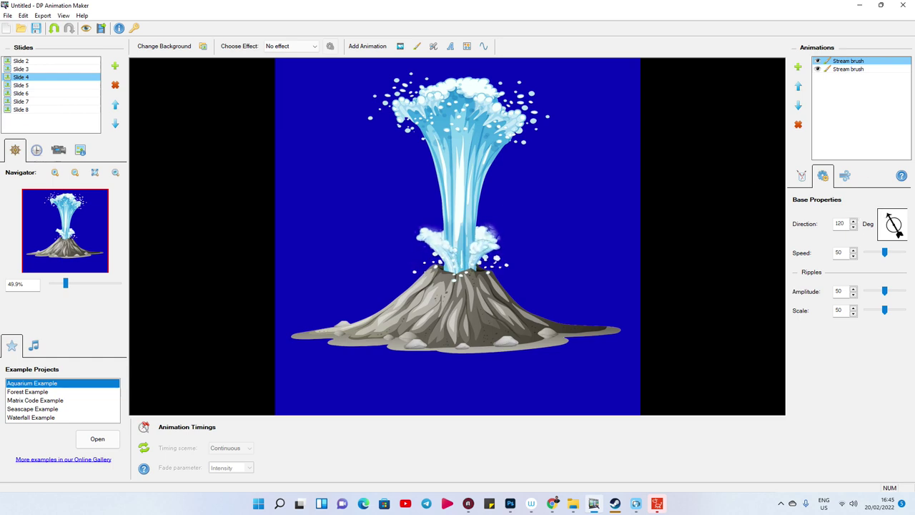
left_click(368, 46)
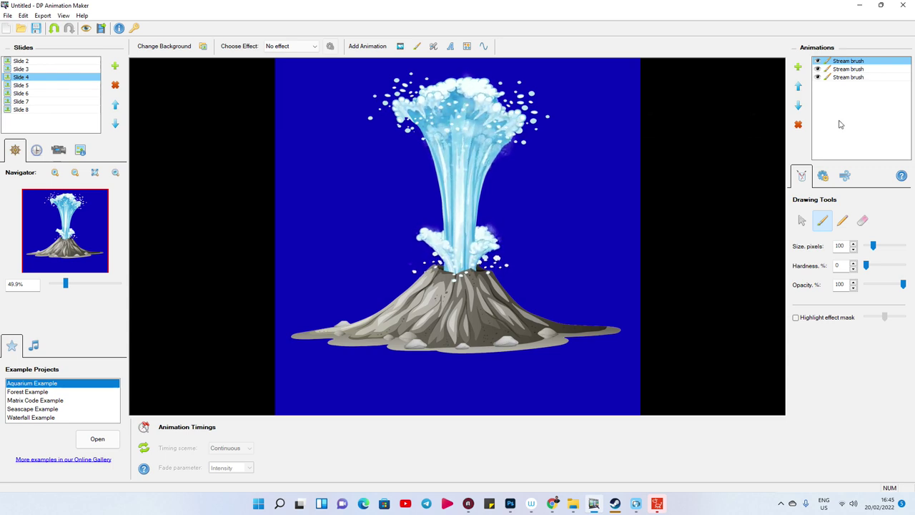
left_click(829, 178)
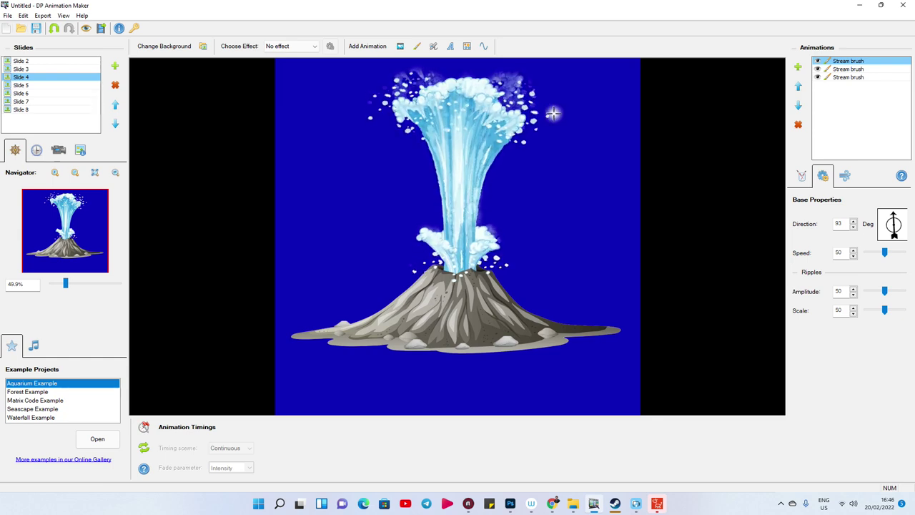
On Slide 5, add a Stream brush to the waterfall flowing at 248 degrees
left_click(22, 86)
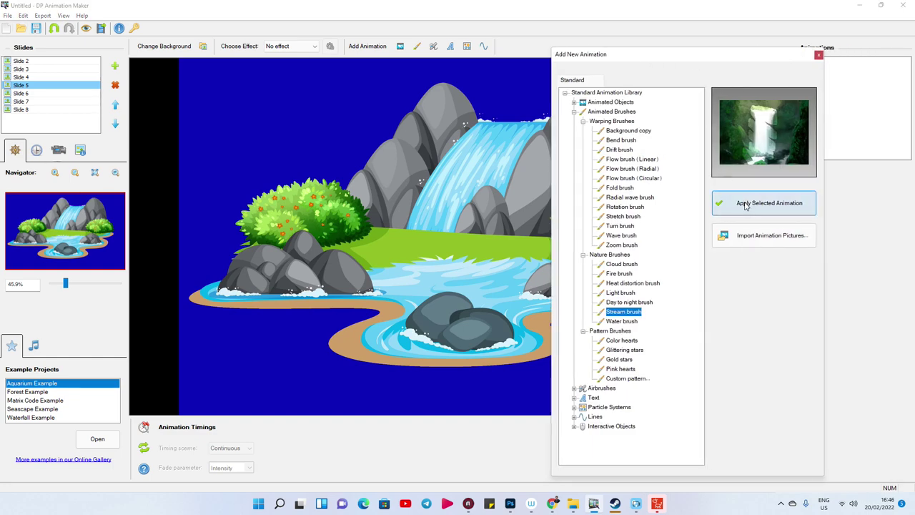
left_click(730, 203)
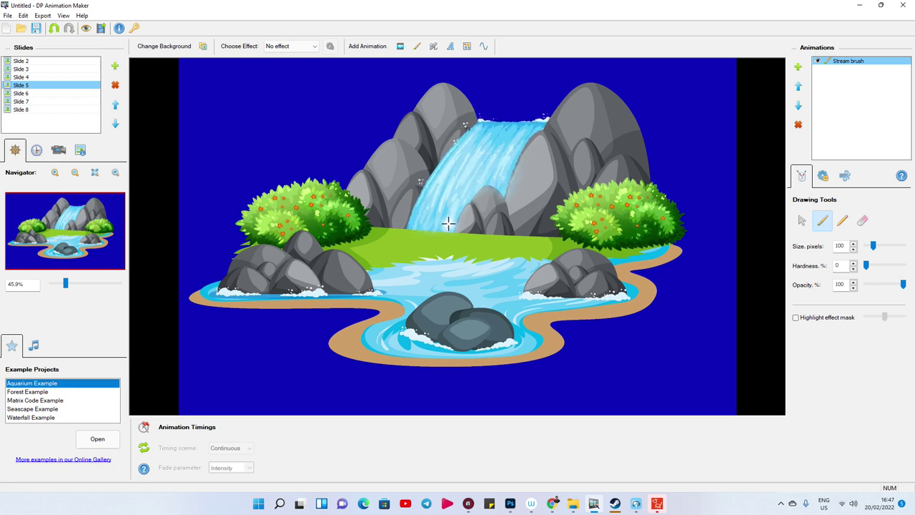
left_click(823, 176)
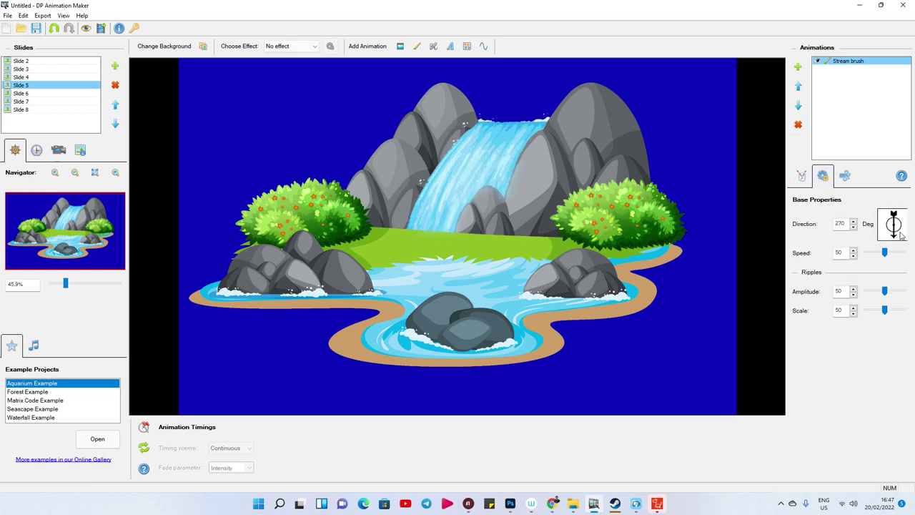
left_click_drag(890, 235, 891, 238)
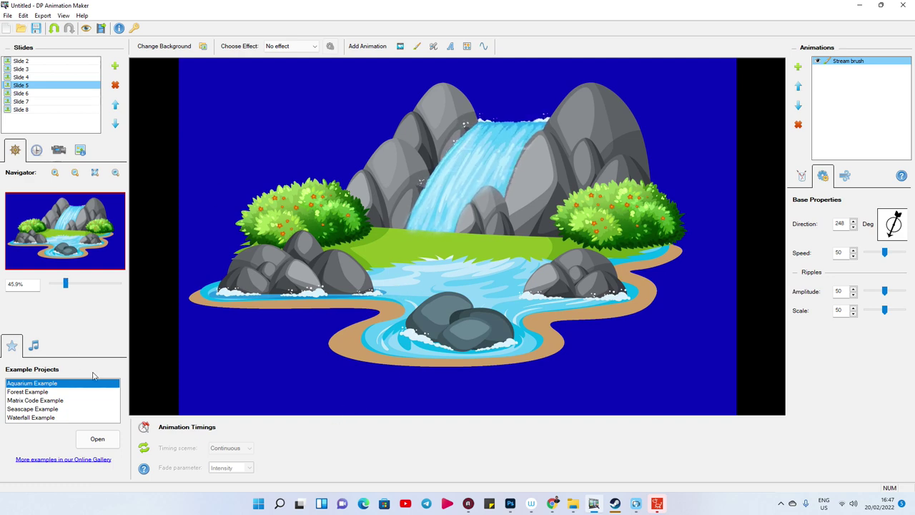
Add a Water brush to Slide 5 and paint it along the left and lower shoreline
left_click(367, 46)
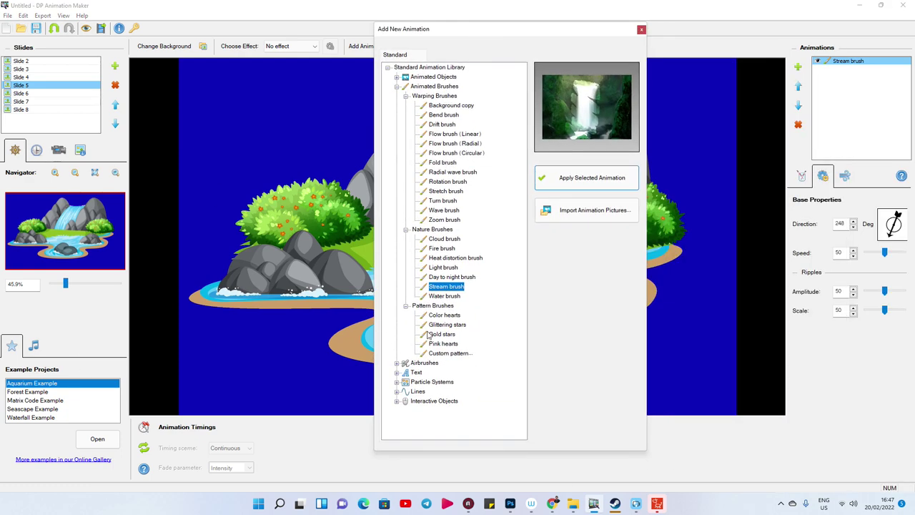
left_click(440, 297)
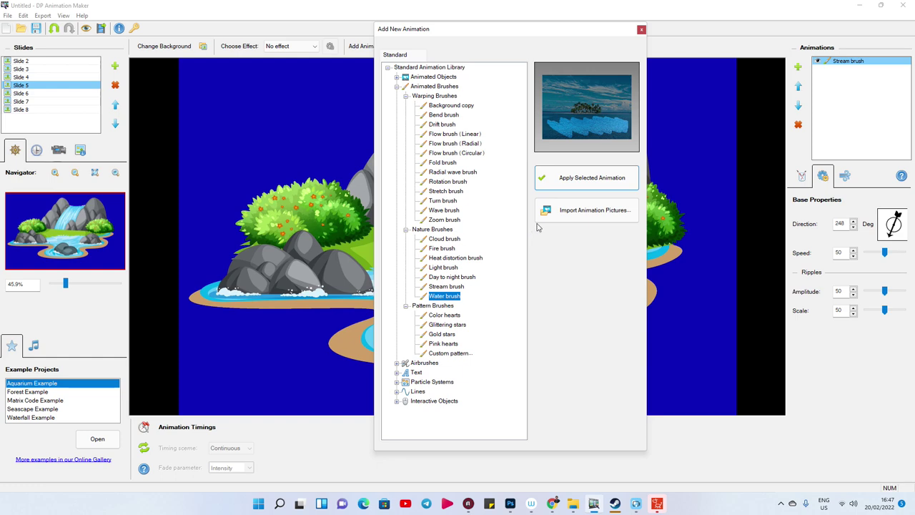
left_click(578, 179)
left_click(641, 29)
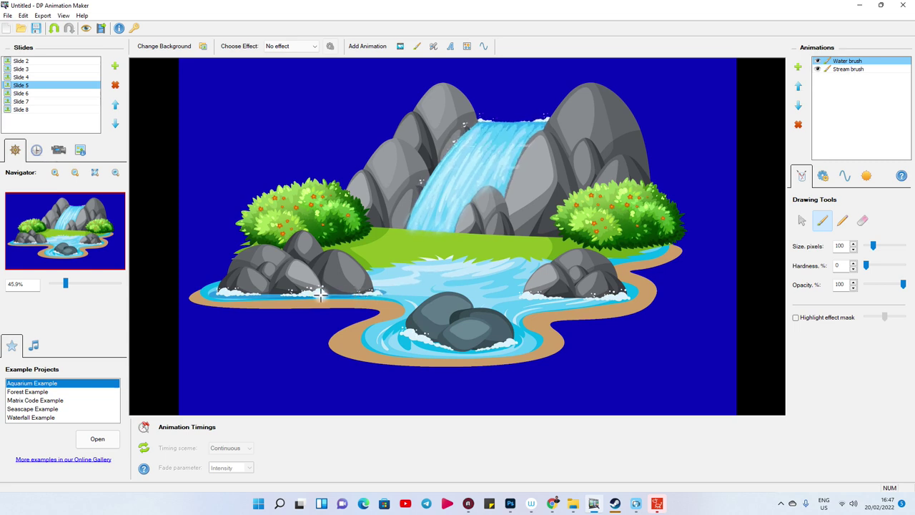
left_click_drag(248, 294, 257, 292)
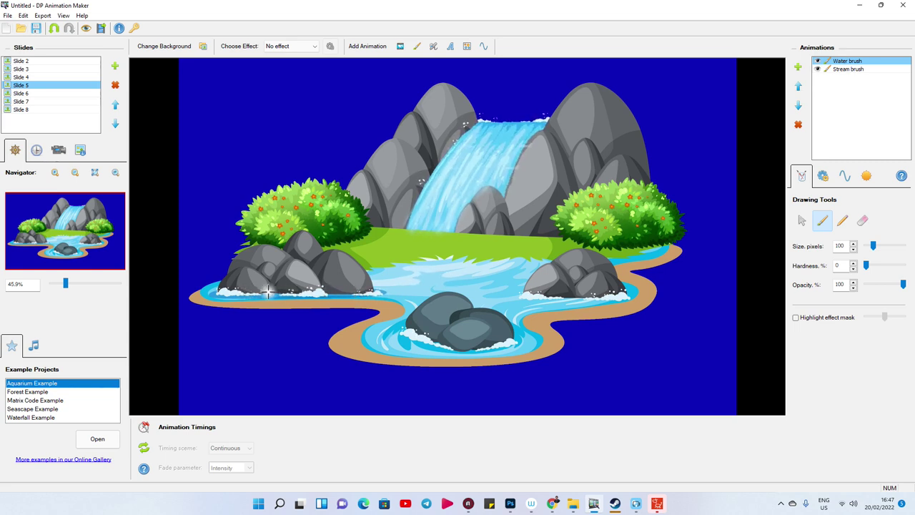
left_click_drag(215, 284, 244, 296)
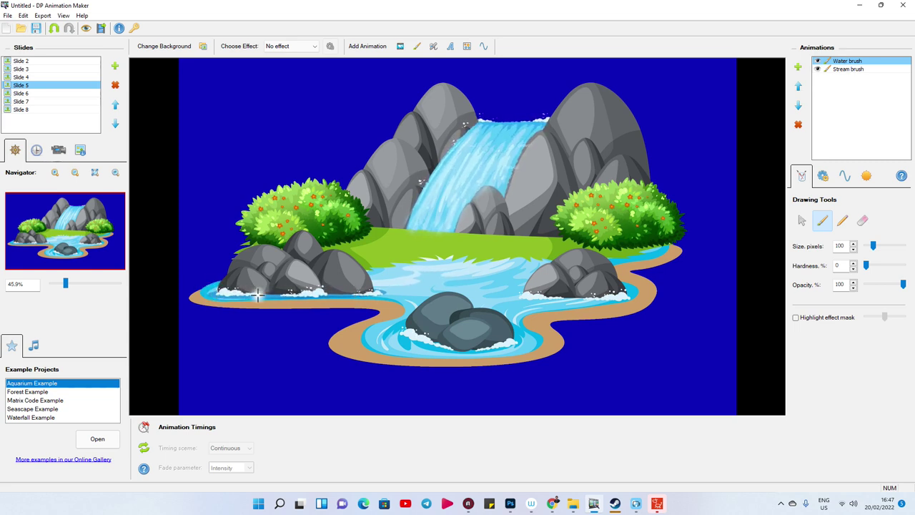
left_click_drag(332, 296, 435, 349)
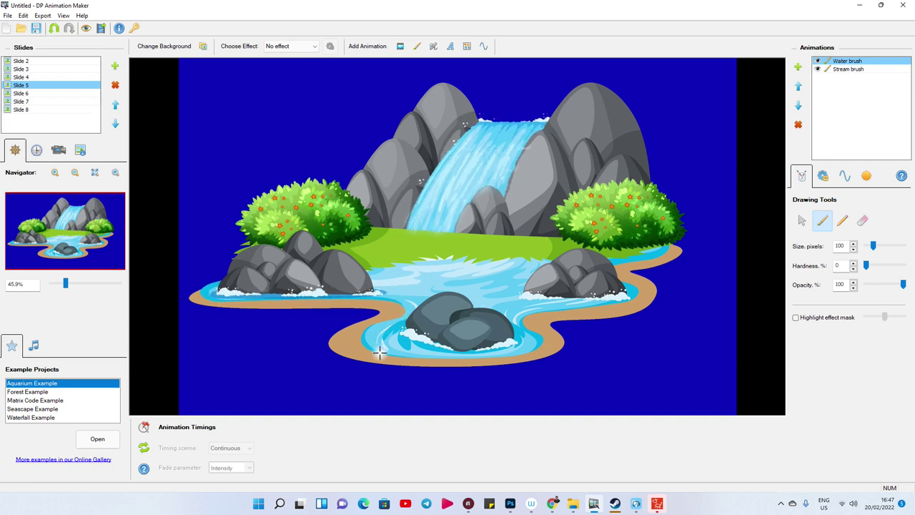
mouse_move(434, 353)
left_mouse_down()
mouse_move(523, 346)
mouse_move(519, 314)
mouse_move(608, 301)
mouse_move(629, 289)
mouse_move(619, 263)
mouse_move(665, 247)
mouse_move(554, 276)
mouse_move(423, 272)
mouse_move(425, 265)
mouse_move(493, 266)
mouse_move(446, 274)
mouse_move(525, 280)
mouse_move(517, 296)
mouse_move(481, 296)
mouse_move(488, 289)
mouse_move(399, 306)
mouse_move(433, 272)
mouse_move(405, 312)
mouse_move(394, 289)
mouse_move(403, 264)
mouse_move(526, 258)
mouse_move(484, 261)
left_mouse_up()
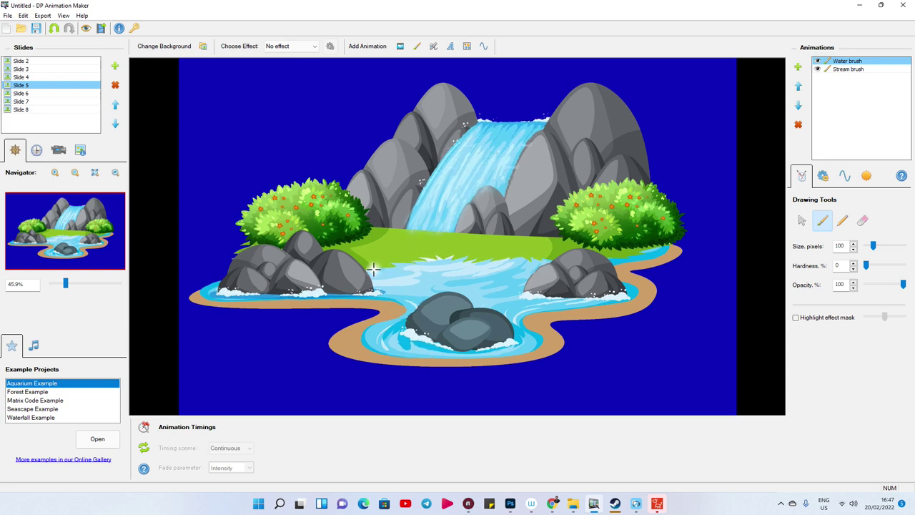
Paint water motion along the right pool edge and under the left rocks, then open Slide 6
mouse_move(605, 245)
left_mouse_down()
mouse_move(634, 259)
mouse_move(665, 245)
mouse_move(409, 294)
mouse_move(220, 299)
mouse_move(377, 302)
mouse_move(378, 344)
mouse_move(376, 327)
mouse_move(423, 350)
left_mouse_up()
mouse_move(526, 343)
left_mouse_down()
mouse_move(540, 330)
mouse_move(526, 343)
mouse_move(520, 314)
left_mouse_up()
mouse_move(609, 301)
left_mouse_down()
mouse_move(633, 286)
mouse_move(606, 304)
mouse_move(505, 288)
mouse_move(536, 262)
left_mouse_up()
left_click_drag(396, 286, 333, 294)
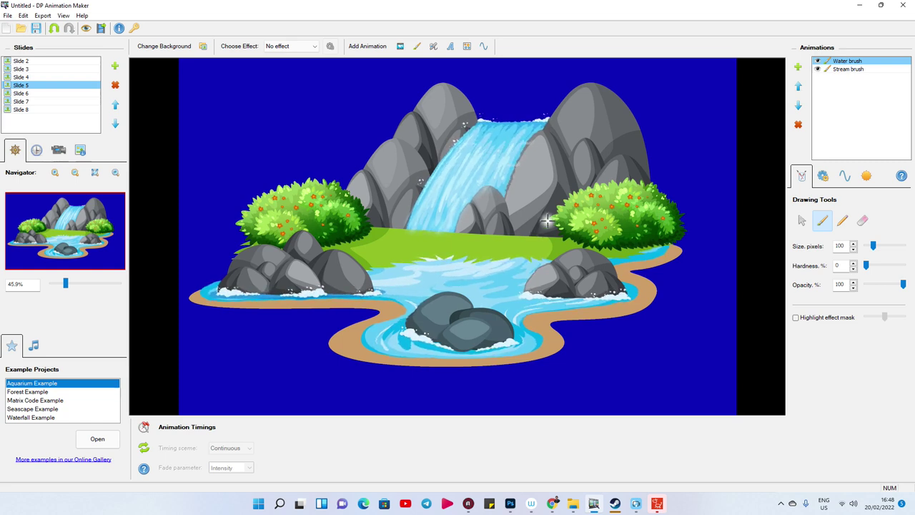
left_click(25, 94)
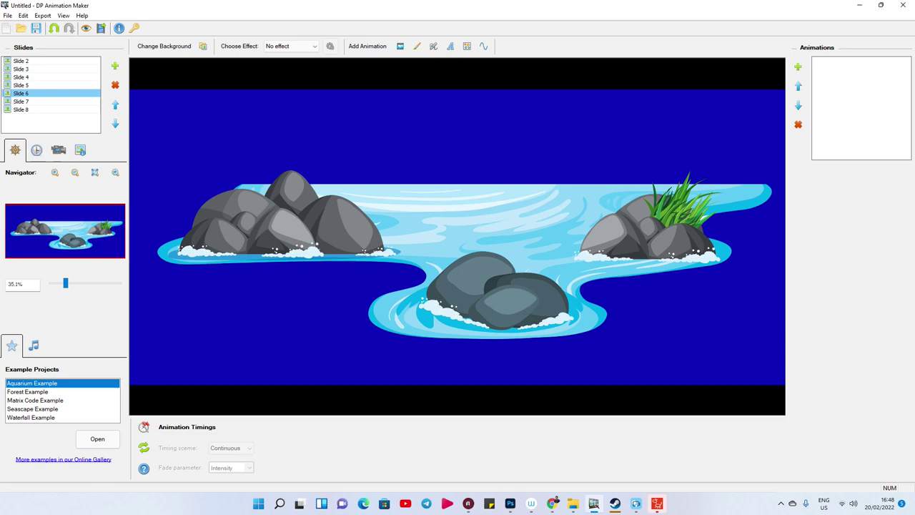
Apply the Water brush to Slide 6 and paint it along the middle and right rock shorelines
left_click(367, 46)
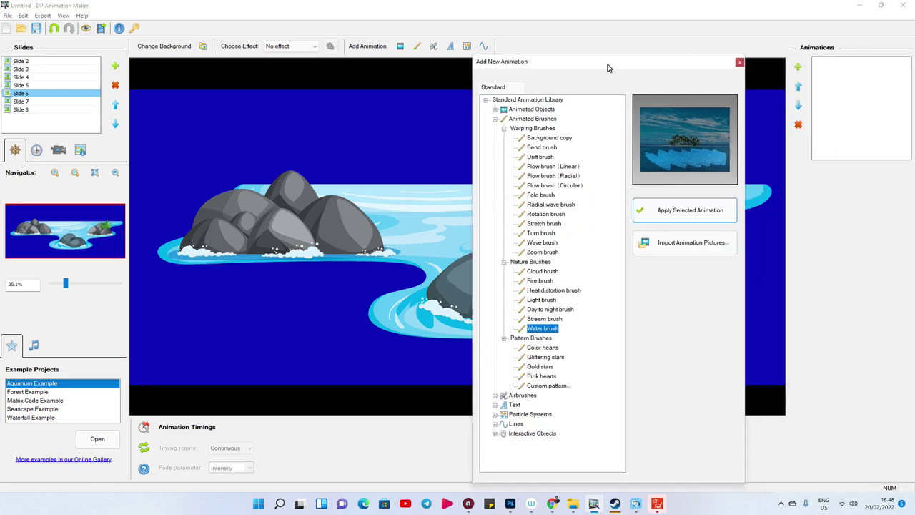
left_click(684, 209)
left_click(739, 61)
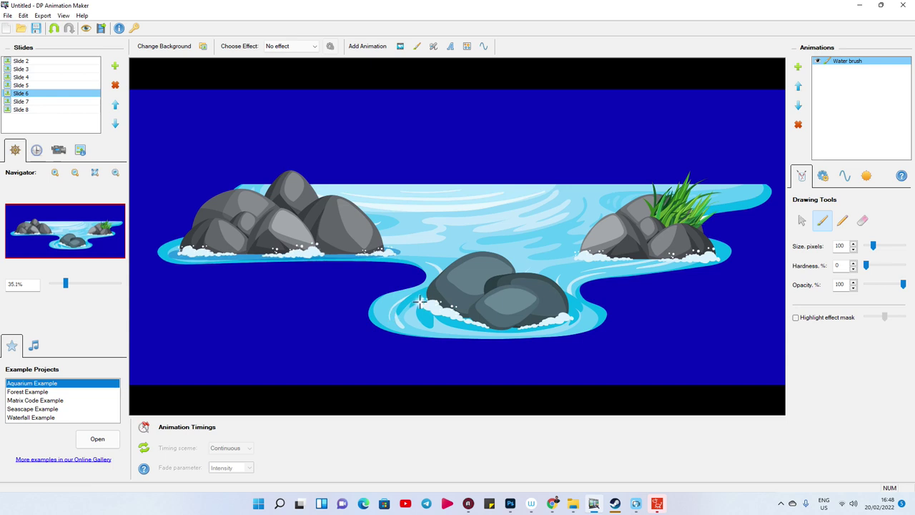
left_click_drag(420, 299, 488, 327)
left_click_drag(642, 263, 611, 269)
Add a Wave brush animation to Slide 6 along the left and central shorelines, then open Slide 7
left_click(799, 67)
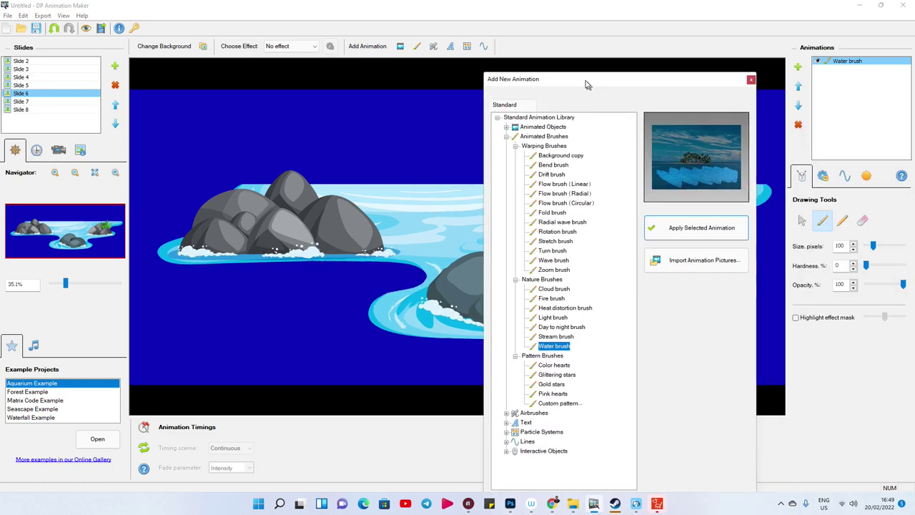
left_click(549, 256)
left_click(692, 224)
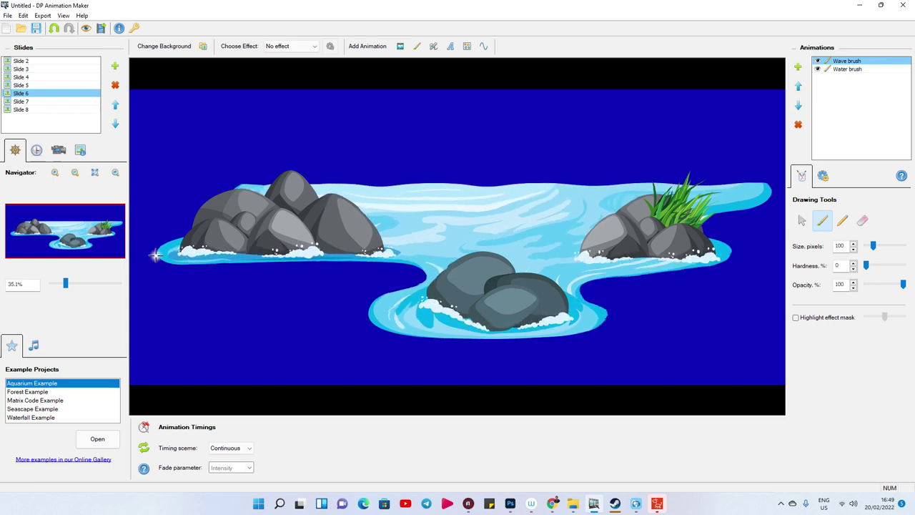
left_click_drag(219, 263, 590, 326)
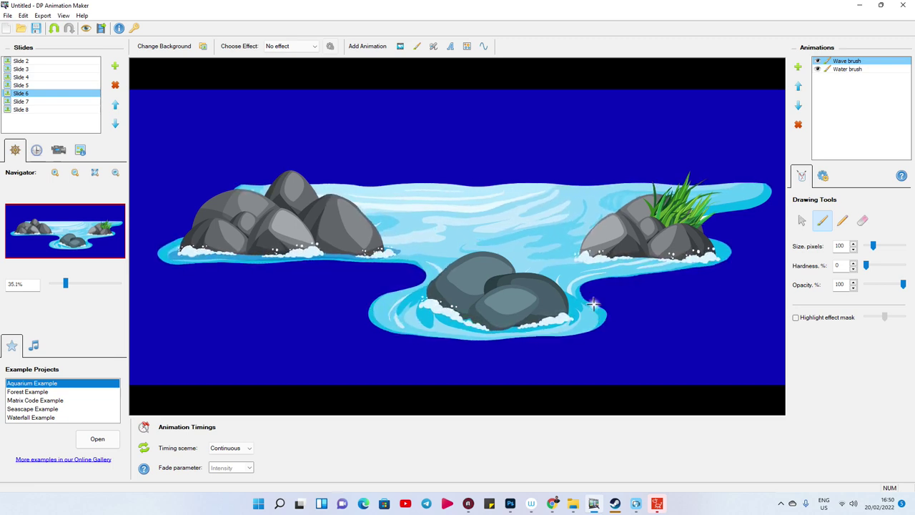
left_click_drag(590, 326, 588, 283)
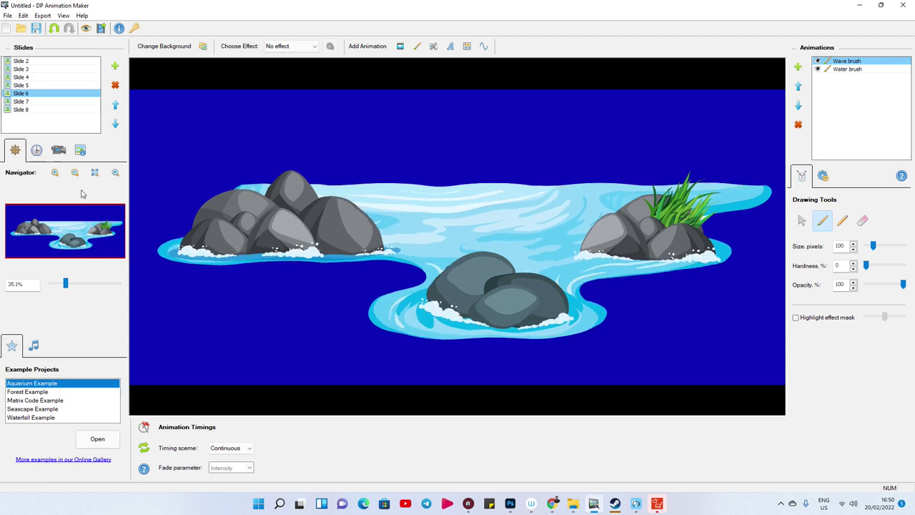
left_click(28, 103)
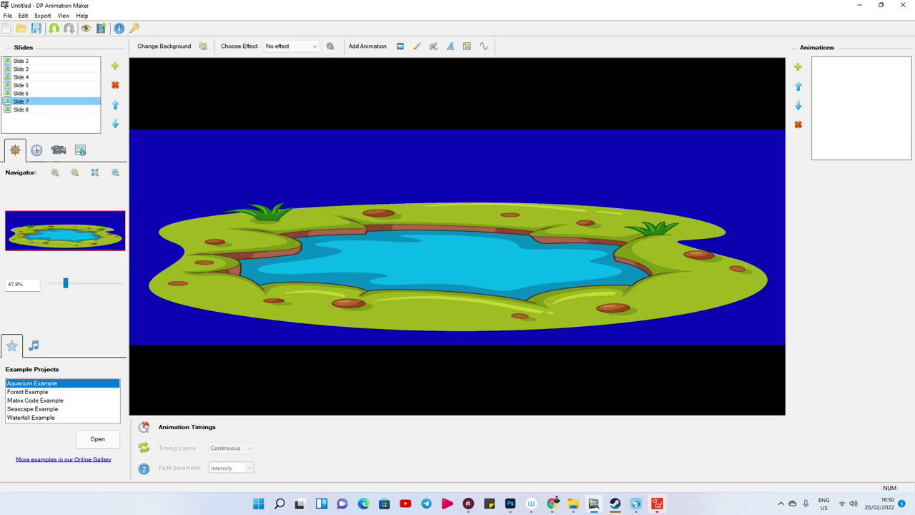
Add a Wave brush animation to Slide 7's grassy pond, then open Slide 8's mud pond
left_click(676, 191)
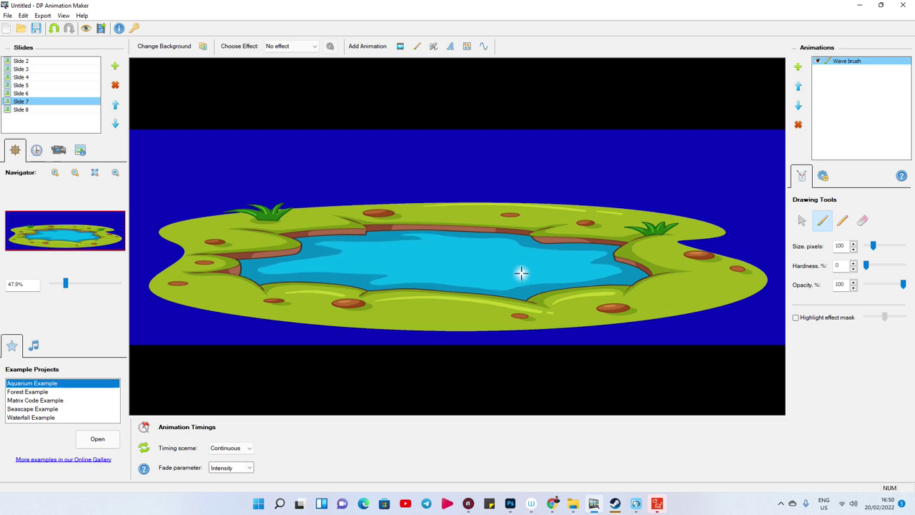
left_click(21, 112)
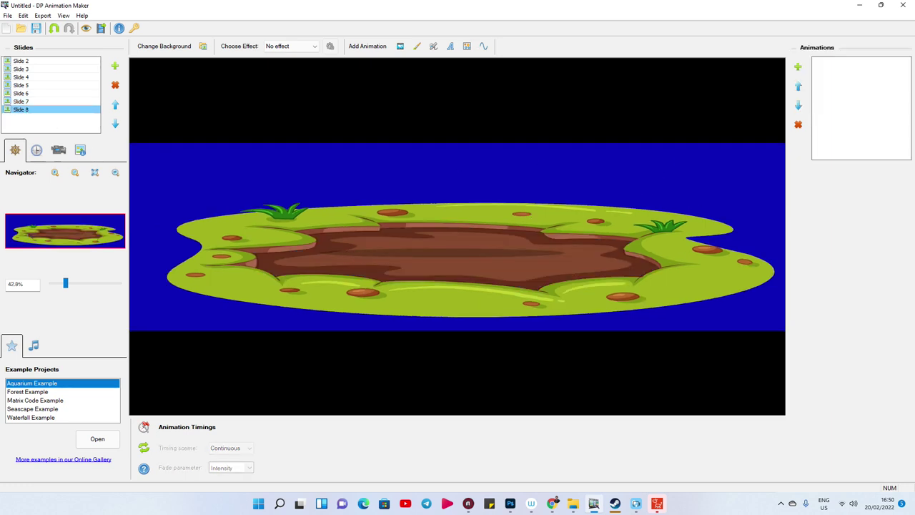
Paint a Wave brush animation back and forth across Slide 8's mud, then return to the Slide 2 waterfall
left_click(679, 229)
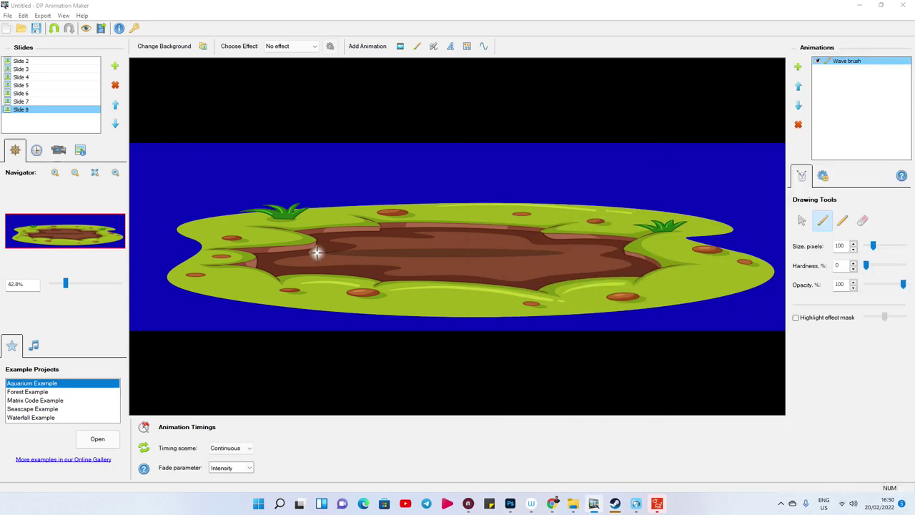
left_click_drag(485, 237, 616, 260)
mouse_move(557, 273)
left_mouse_down()
mouse_move(284, 262)
mouse_move(574, 250)
mouse_move(442, 254)
mouse_move(553, 248)
mouse_move(615, 264)
mouse_move(582, 267)
mouse_move(631, 264)
mouse_move(403, 231)
mouse_move(347, 238)
mouse_move(348, 253)
mouse_move(289, 259)
mouse_move(419, 272)
mouse_move(560, 268)
mouse_move(407, 251)
mouse_move(477, 233)
left_mouse_up()
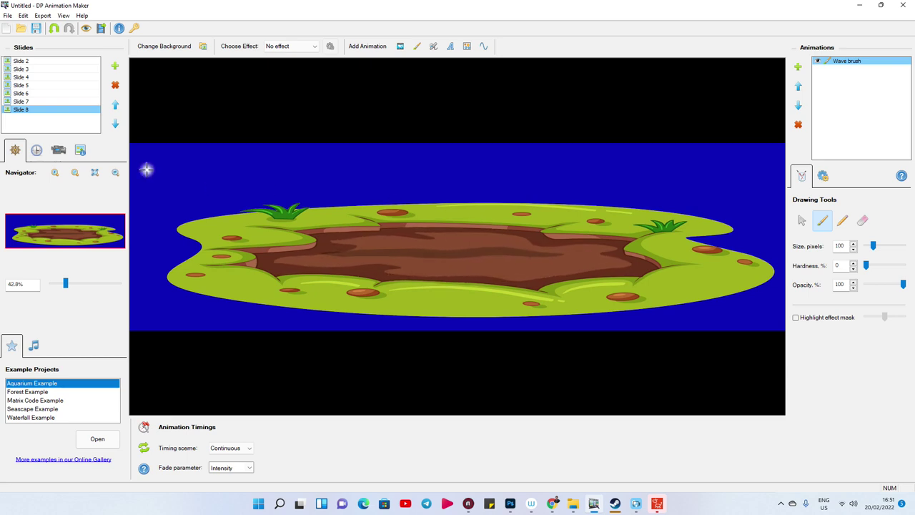
left_click(29, 61)
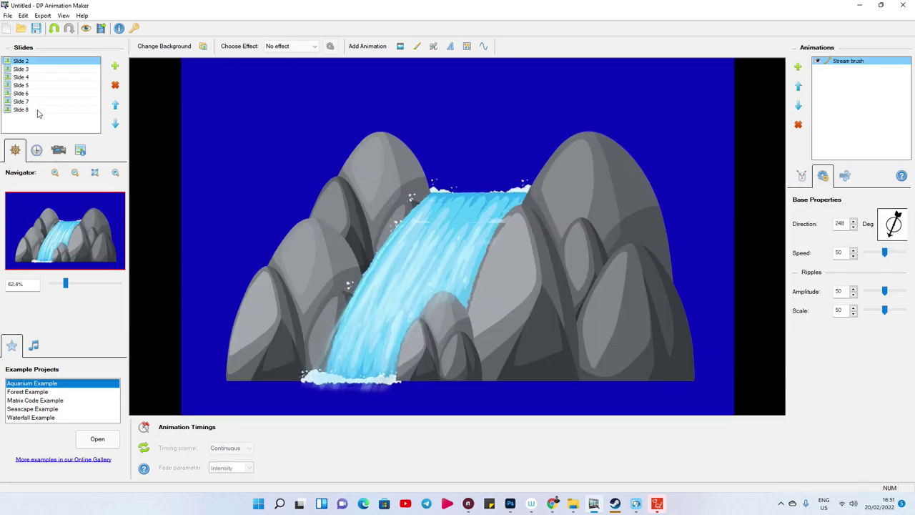
Choose MP4 as the export format and go to the Cartoon Animator 4 Project folder
left_click(101, 29)
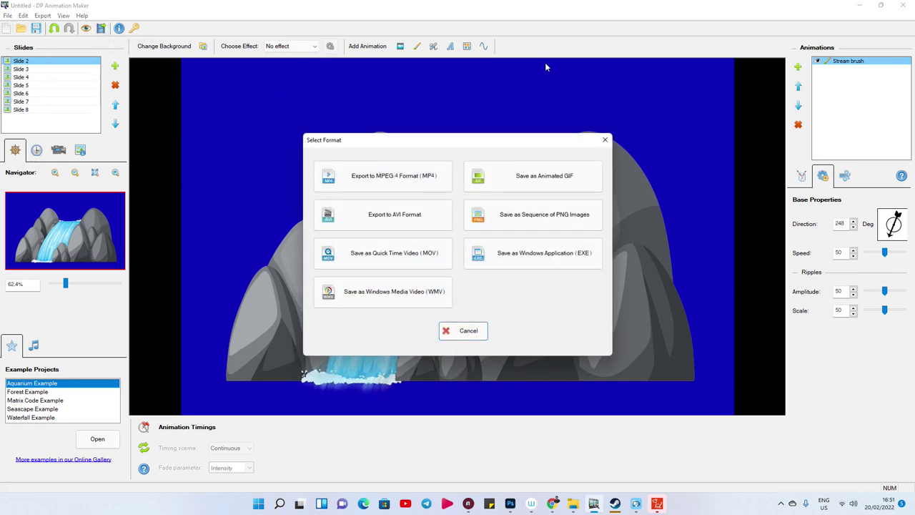
left_click(410, 177)
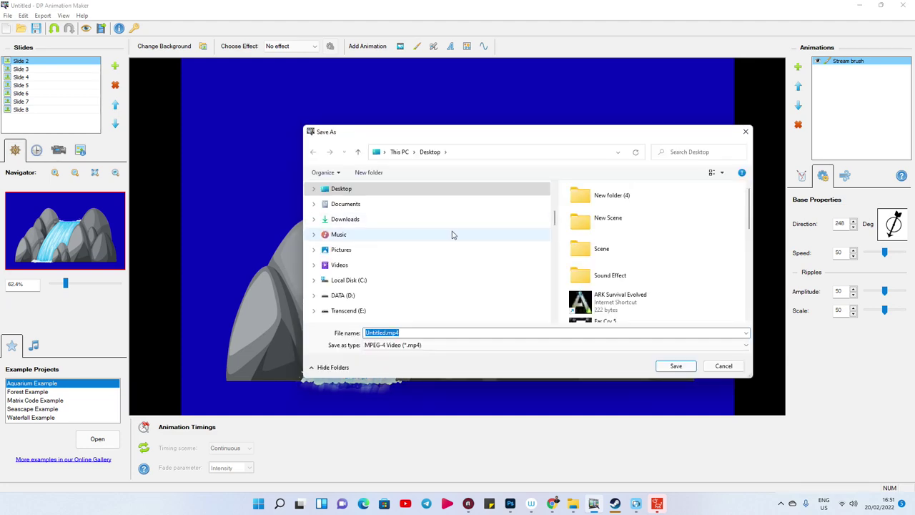
scroll(384, 279, "down", 5)
scroll(370, 290, "down", 5)
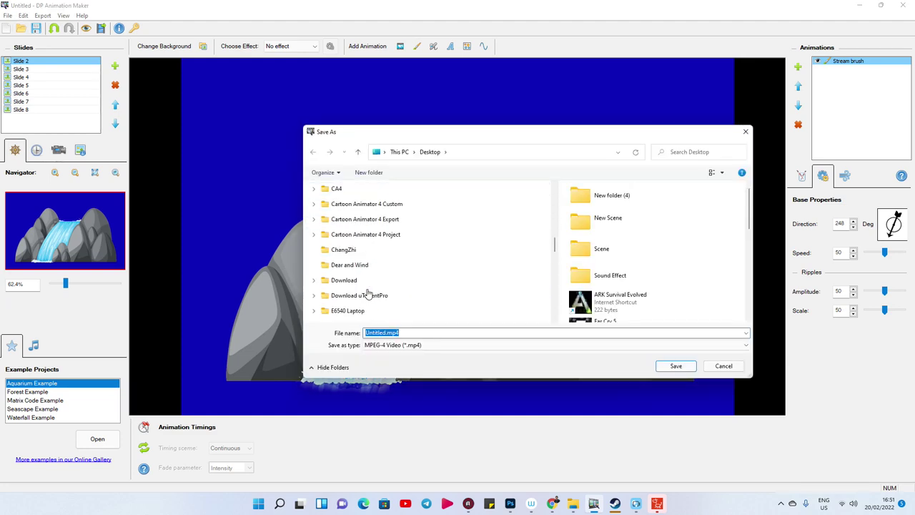
left_click(393, 234)
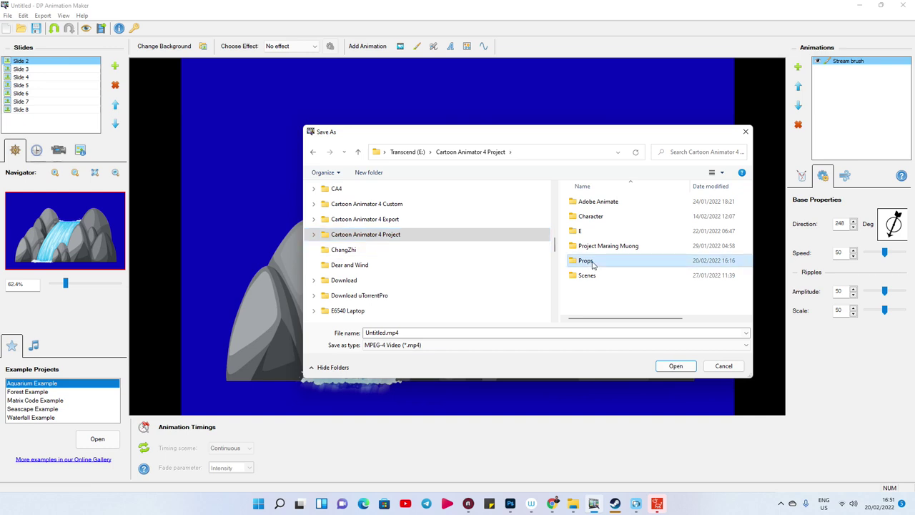
Save the MP4 as Water inside Props > freepik > Water Element
double_click(592, 260)
double_click(654, 210)
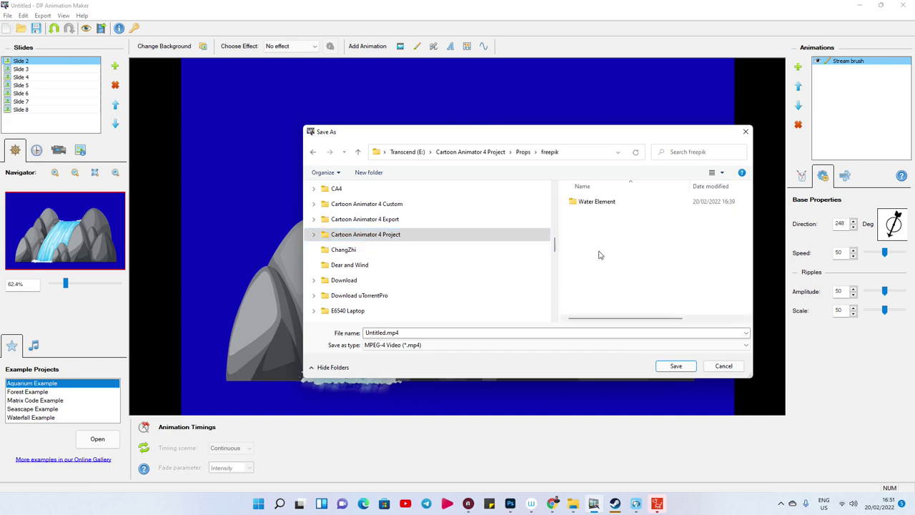
double_click(591, 211)
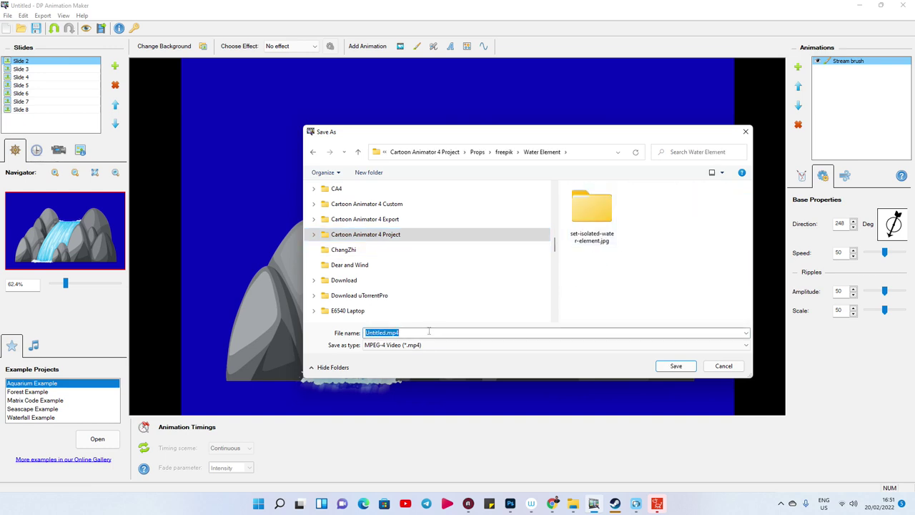
type("Wat")
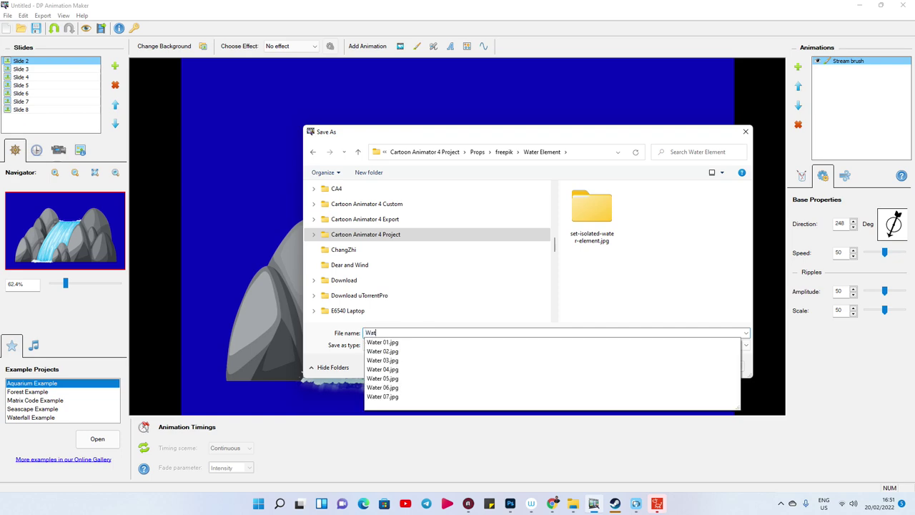
left_click(644, 311)
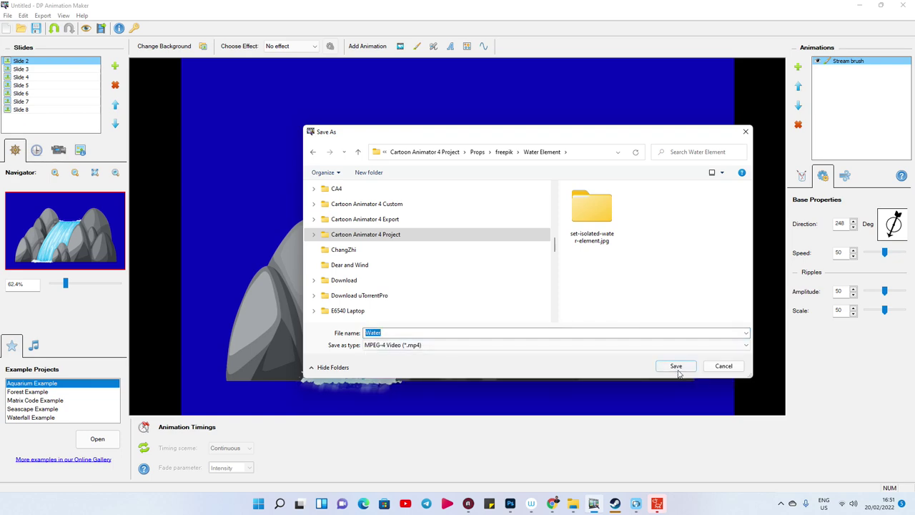
left_click(676, 366)
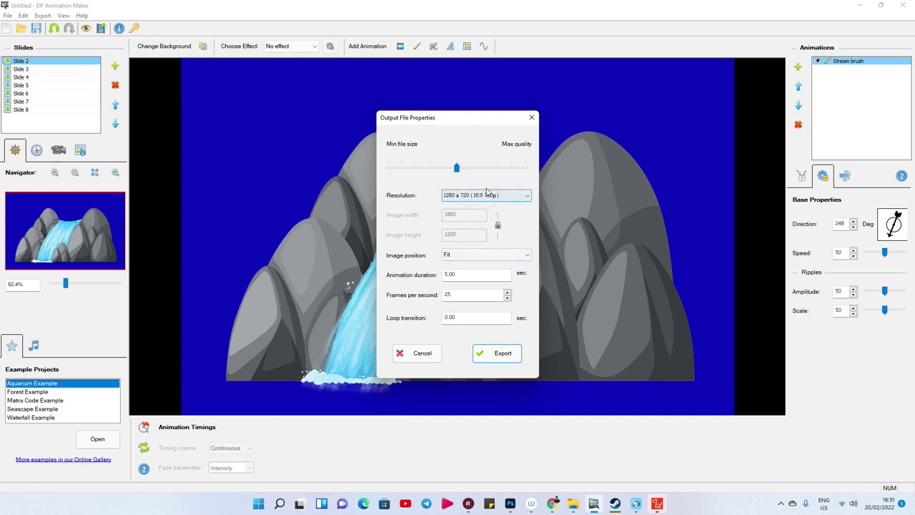
Export the MP4 at 1280 x 720, 60 seconds long at 30 fps
left_click(477, 198)
left_click(472, 196)
key("Tab")
key("Tab")
type("60")
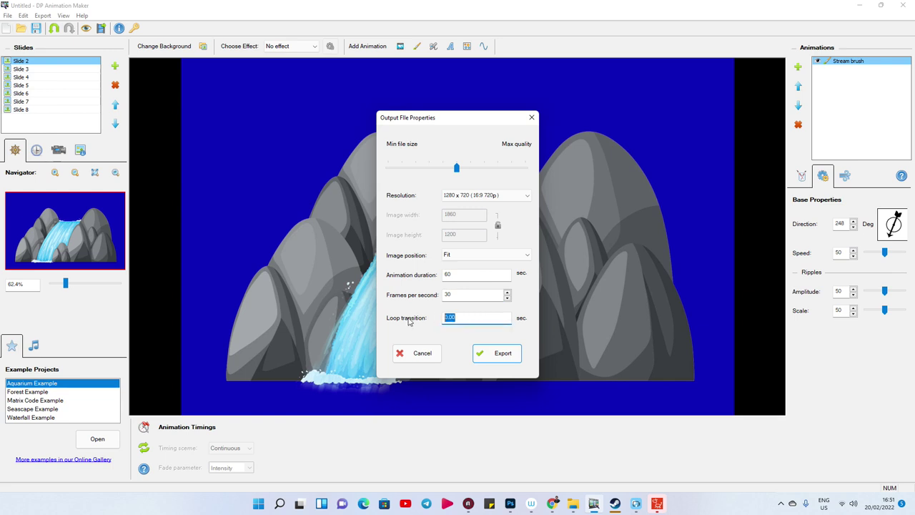
left_click(500, 353)
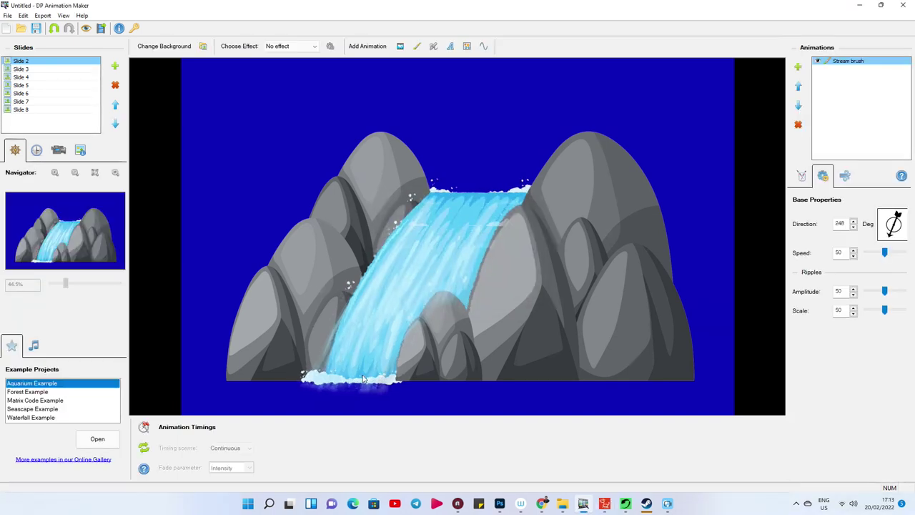
Drag Water.mp4 from the Water Element folder into the Movavi project
left_click(667, 504)
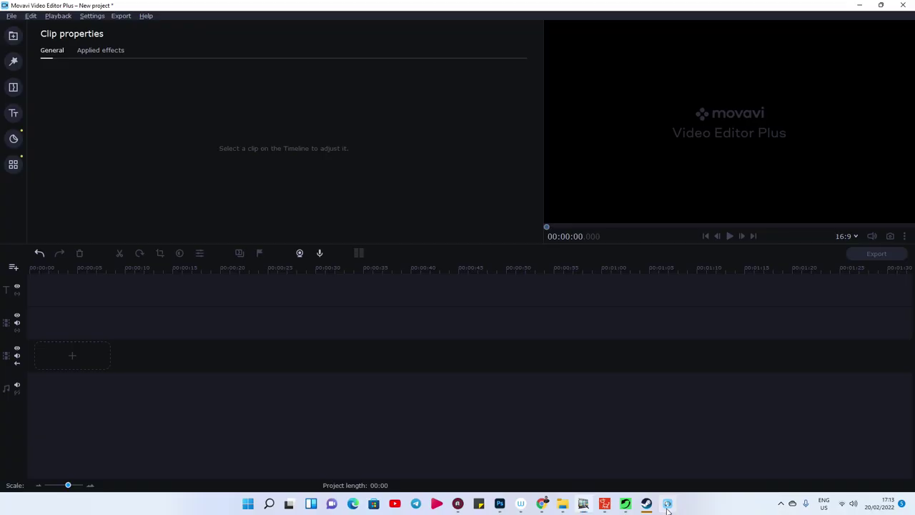
left_click(564, 506)
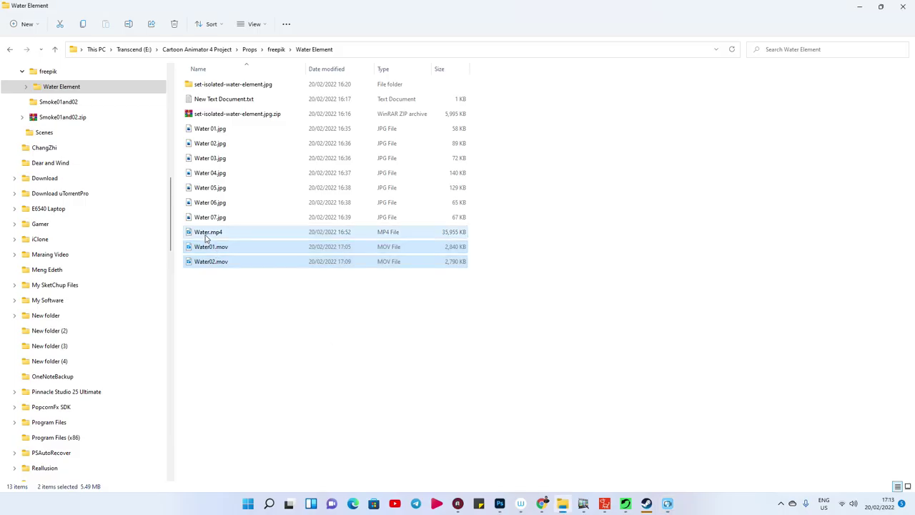
left_click_drag(235, 236, 297, 236)
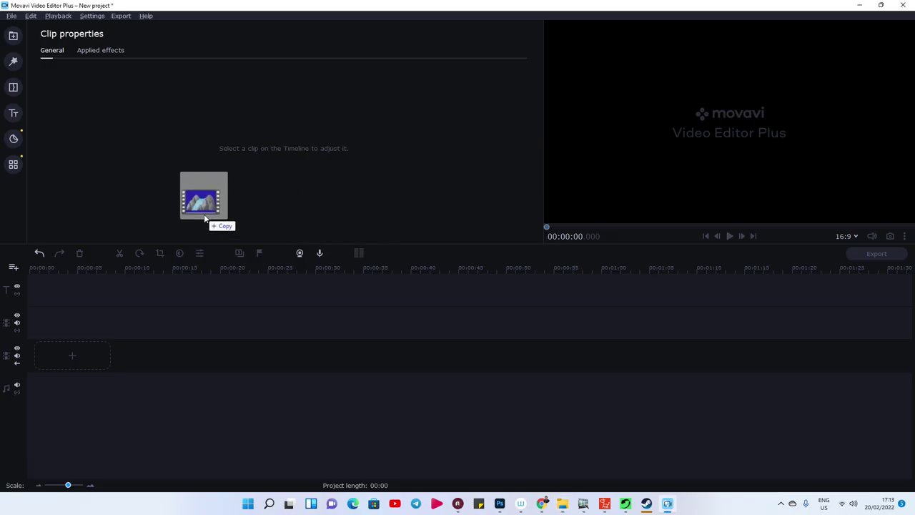
mouse_move(298, 236)
left_mouse_down()
mouse_move(207, 131)
mouse_move(137, 355)
left_mouse_up()
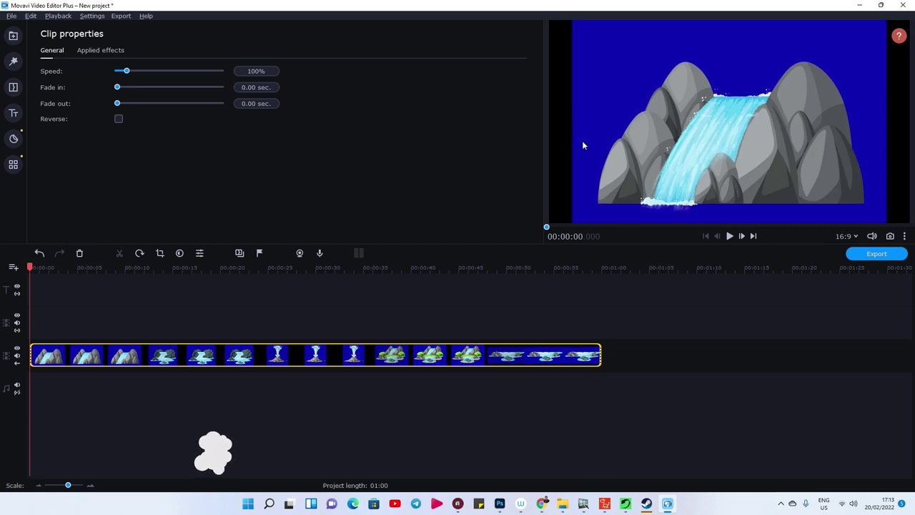
Snip a patch of the blue background with Win+Shift+S for use in Photoshop
key("super+shift+s")
left_click_drag(582, 33, 643, 101)
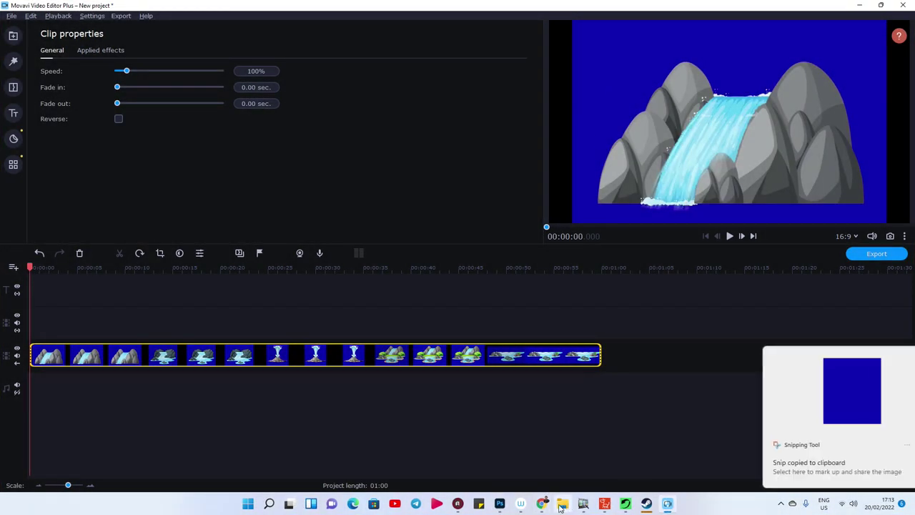
left_click(500, 504)
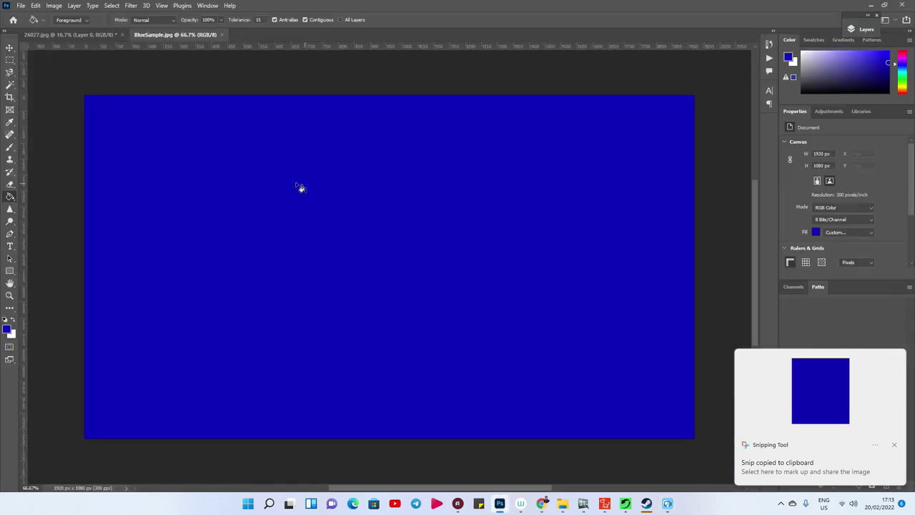
Paste the blue snip, delete the Background layer and fill Layer 1 entirely with blue
key("ctrl+v")
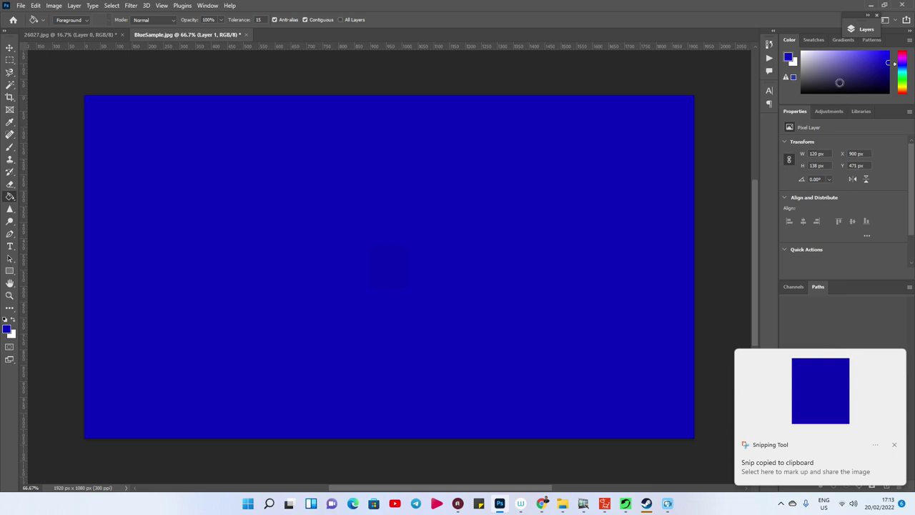
left_click(866, 29)
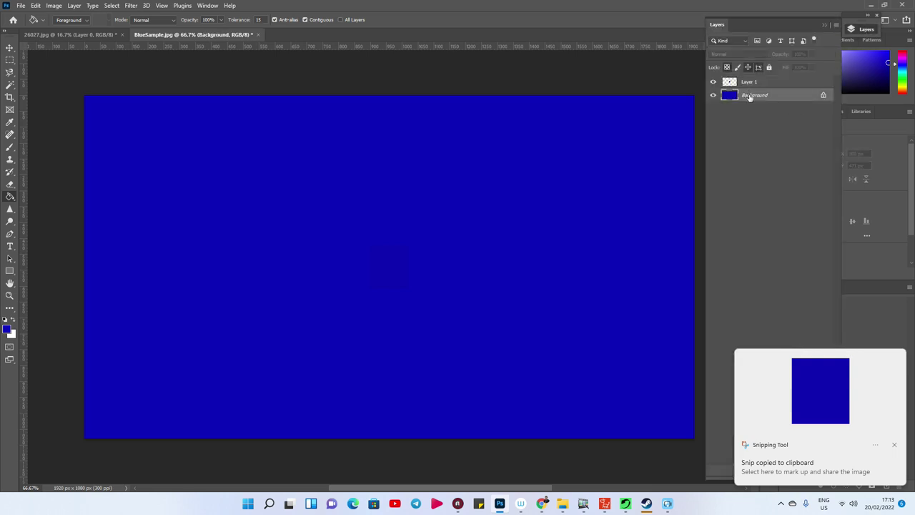
key("Delete")
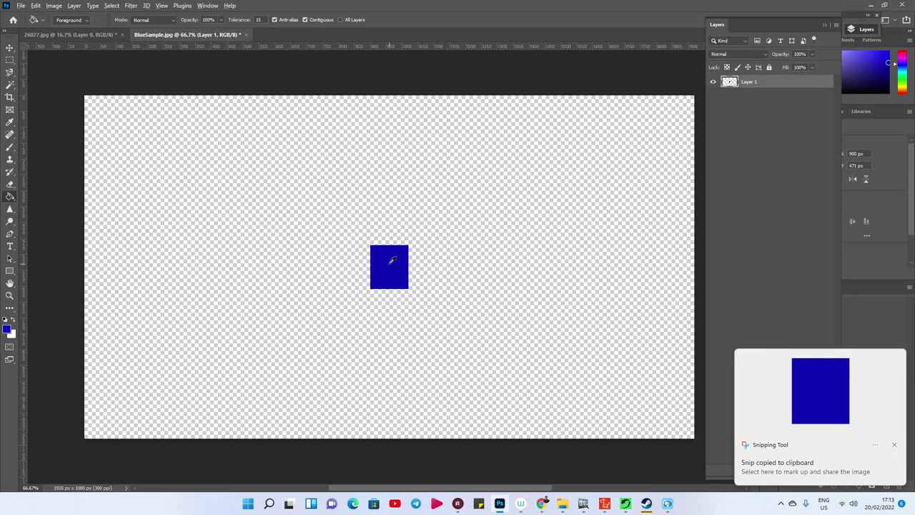
left_click(271, 204)
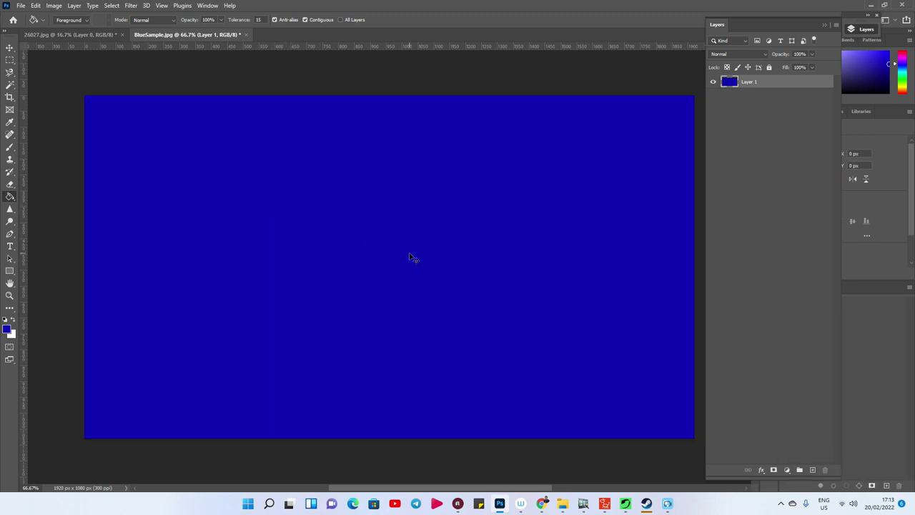
Attempt saving as JPEG 2000 BlueSample.jpf on the Desktop, then cancel the options window
key("ctrl+shift+s")
left_click(93, 314)
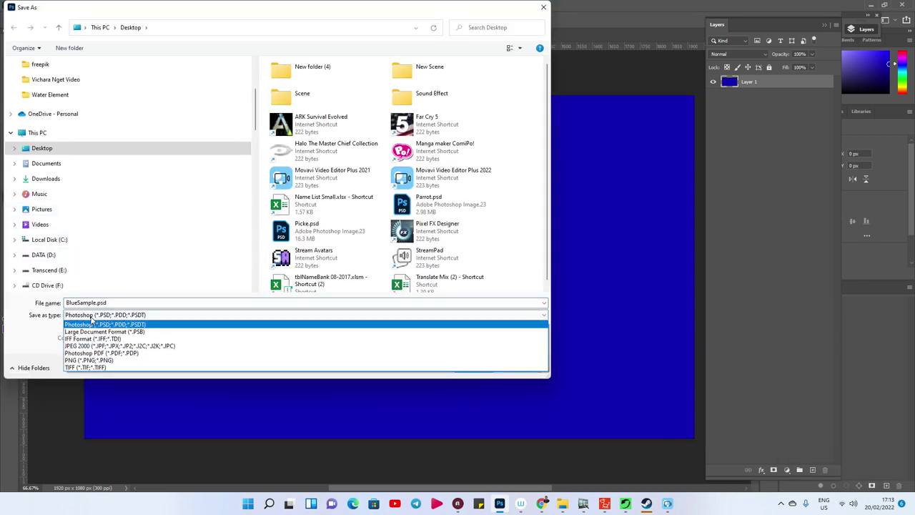
left_click(85, 346)
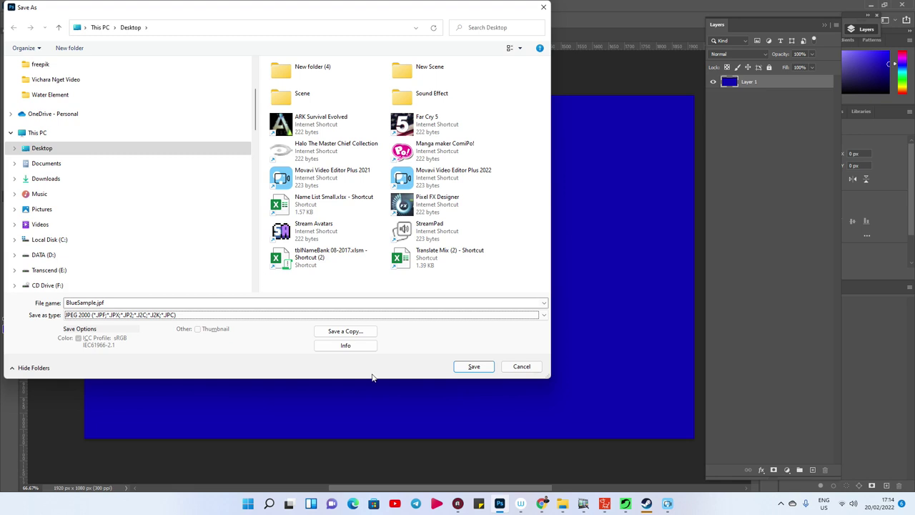
left_click(143, 316)
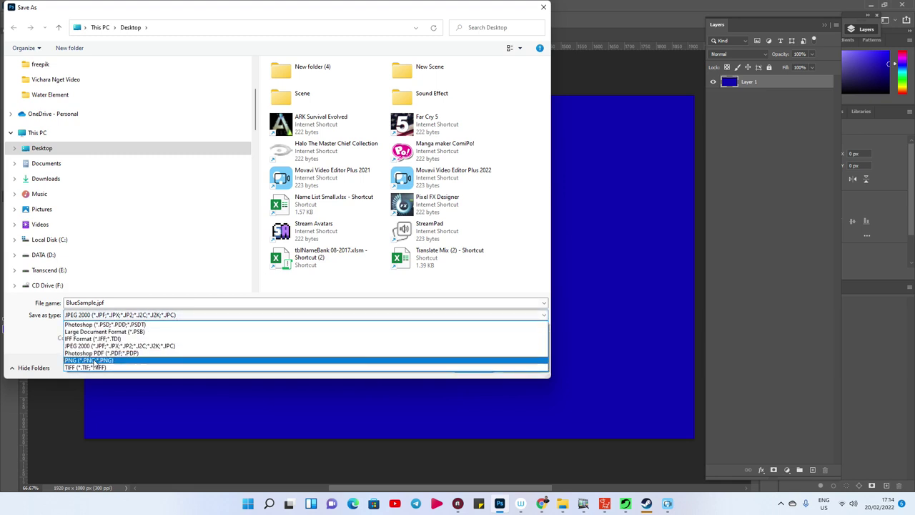
left_click(90, 347)
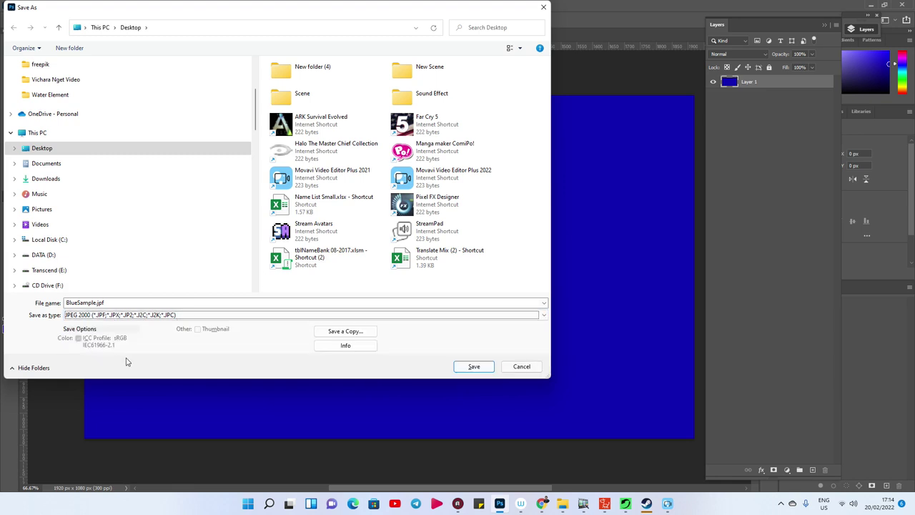
key("Return")
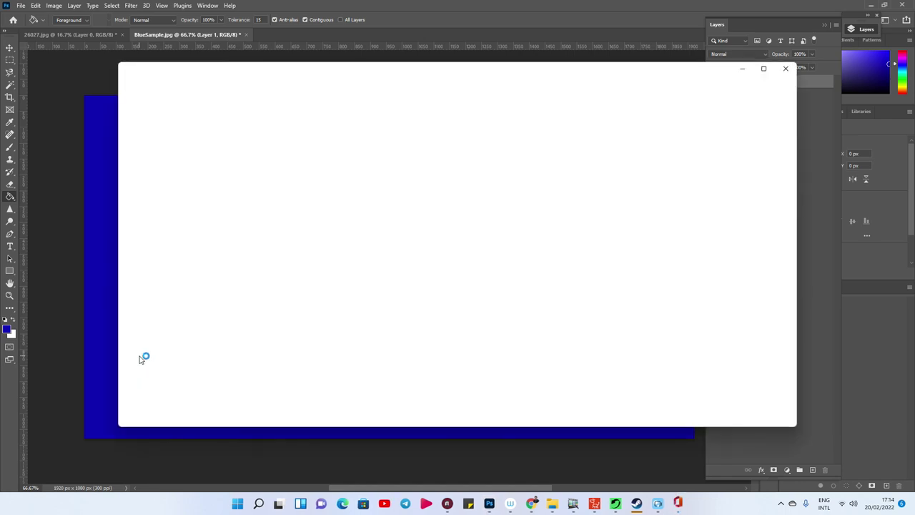
left_click(786, 68)
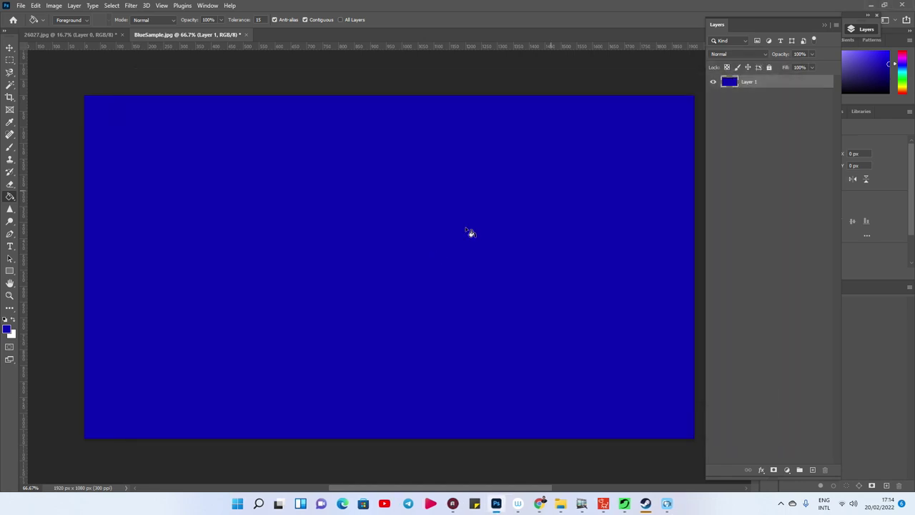
Export BlueSample as a 1920 × 1080 JPG into the Water Element folder
key("ctrl+alt+shift+w")
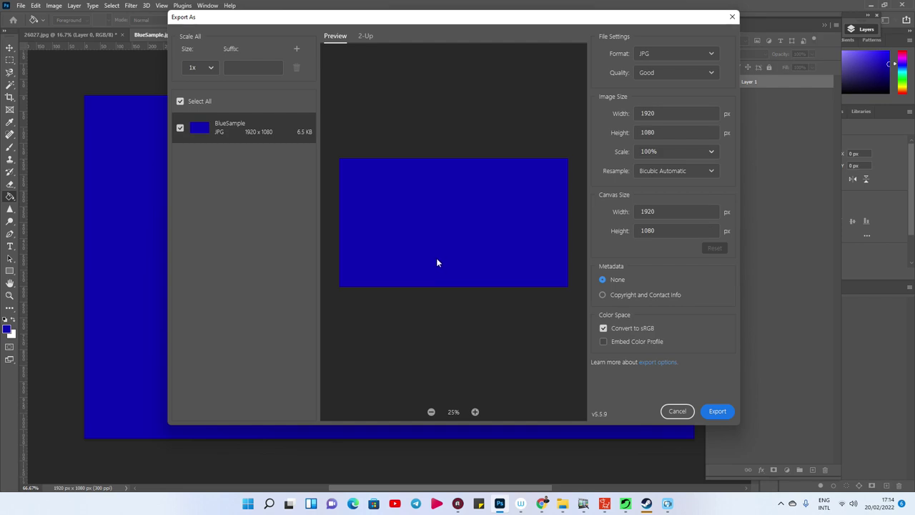
left_click(724, 412)
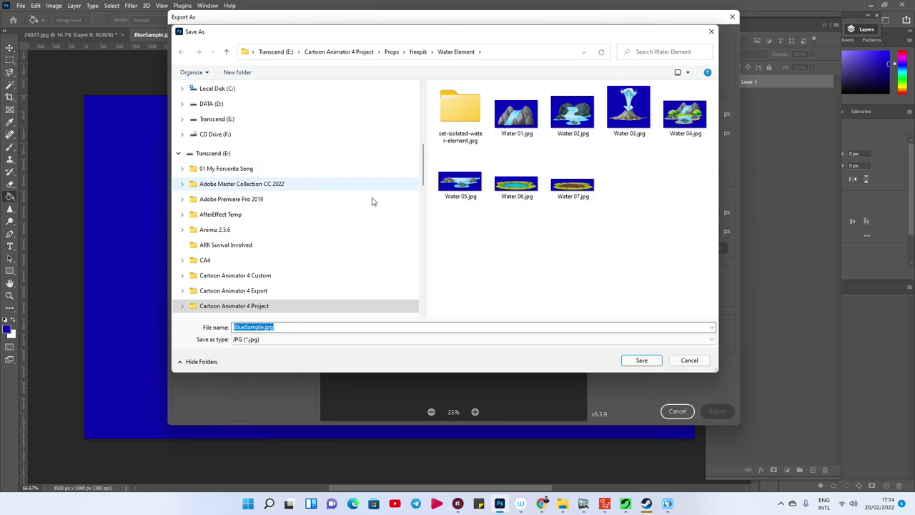
left_click(528, 50)
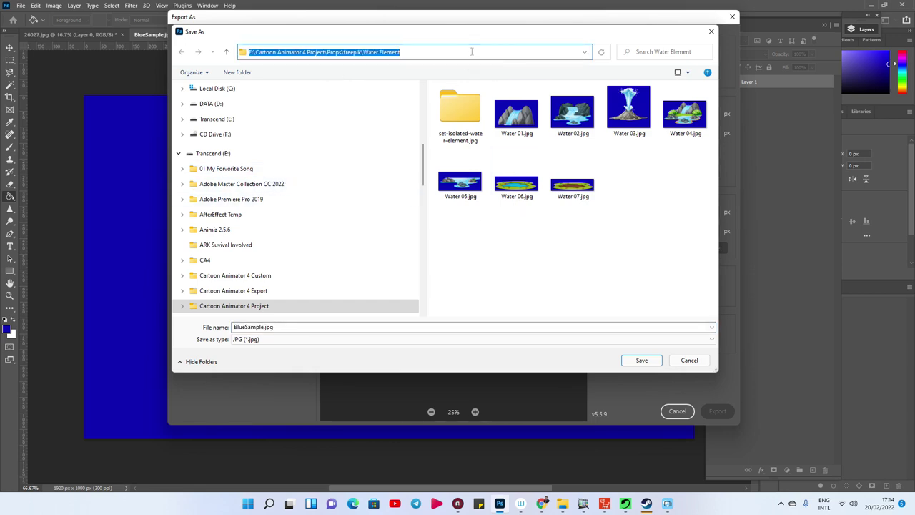
left_click(644, 362)
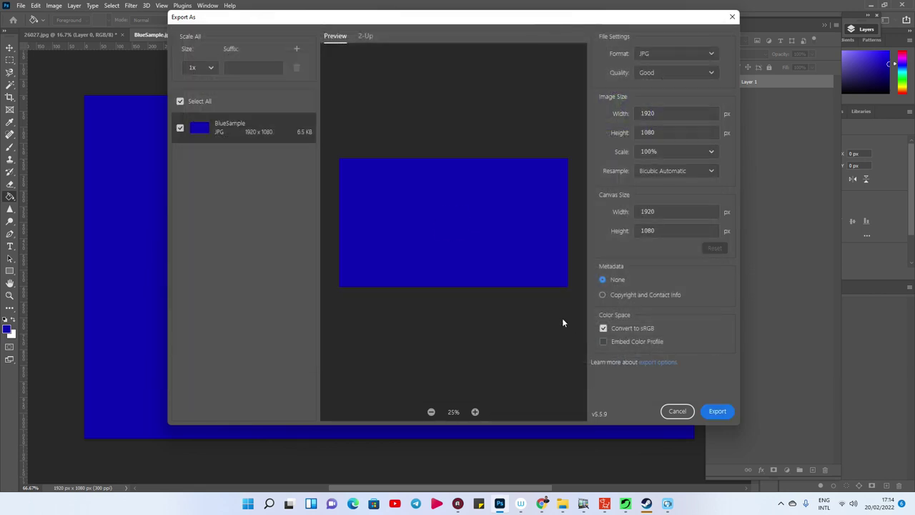
left_click(669, 504)
Remove BlueSample.jpg from the Media bin and try re-adding it via Add media files, dismissing the error
left_click(13, 35)
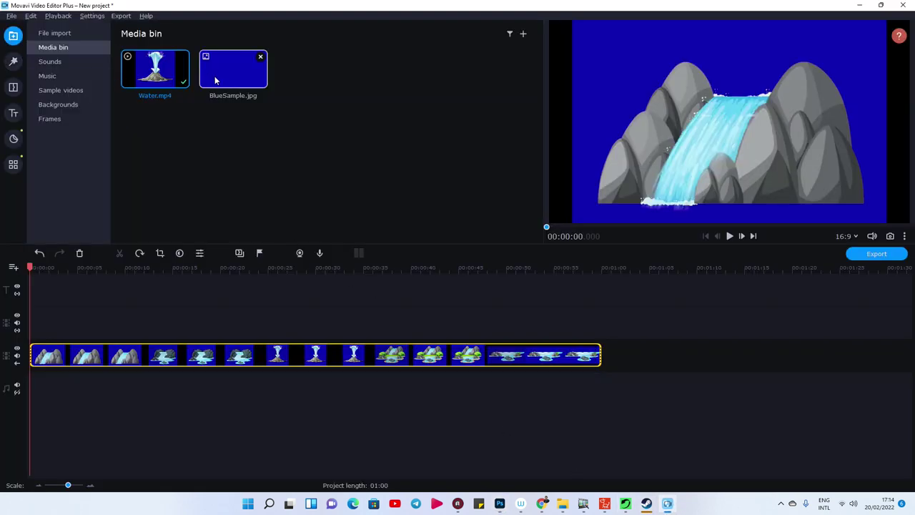
left_click(261, 59)
left_click(463, 268)
left_click(524, 35)
left_click(545, 47)
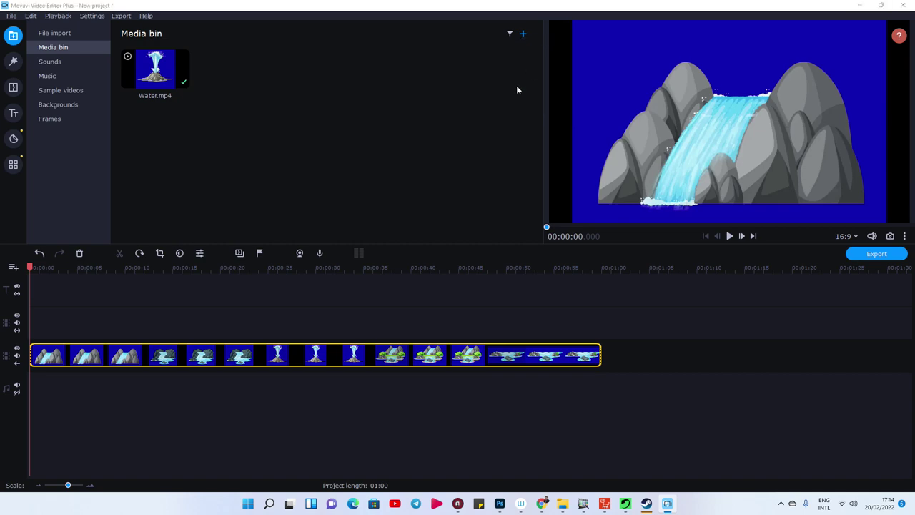
double_click(224, 101)
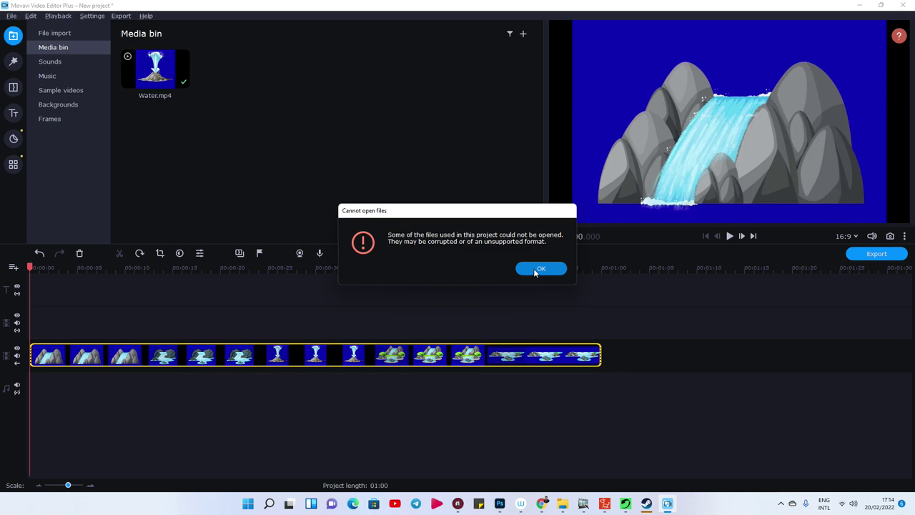
left_click(538, 269)
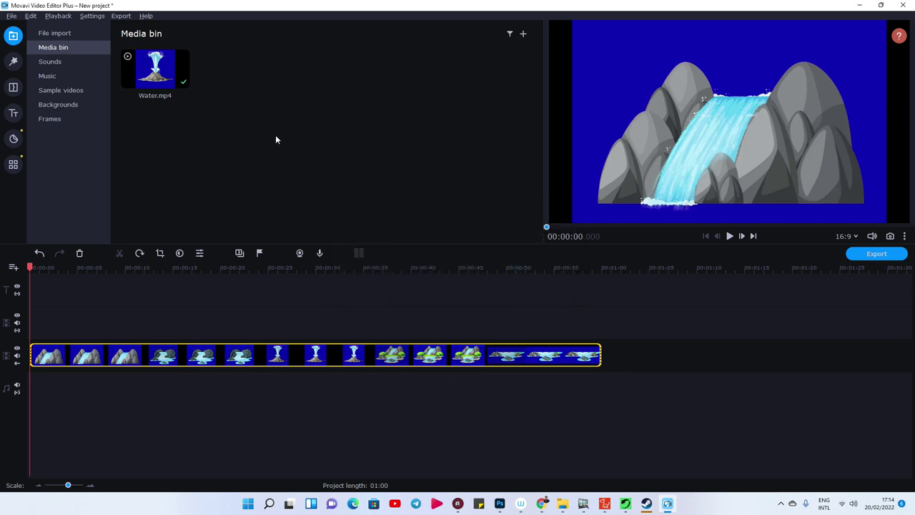
Try dragging BlueSample.jpg from Explorer onto the timeline, dismiss the 'Cannot open files' error, and return to Photoshop
key("alt+Tab")
key("alt+Tab")
key("alt+Tab")
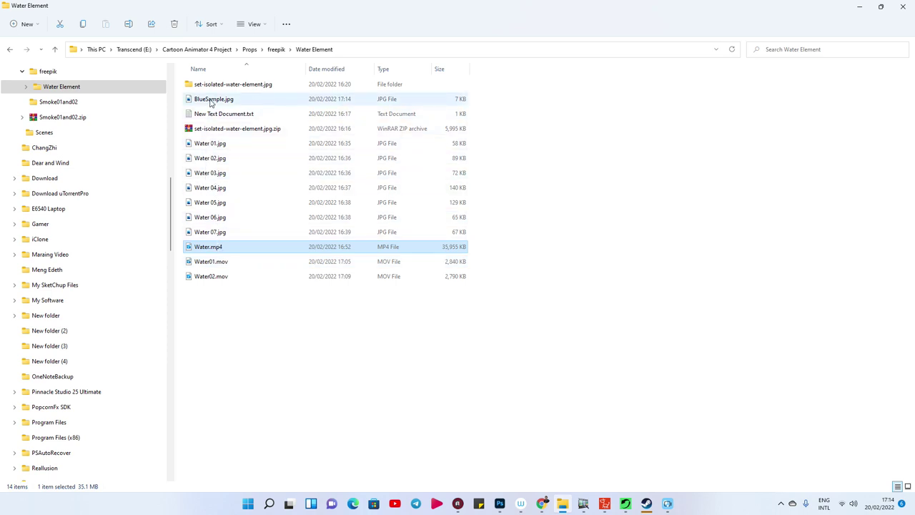
left_click_drag(211, 102, 313, 299)
key("alt+Tab")
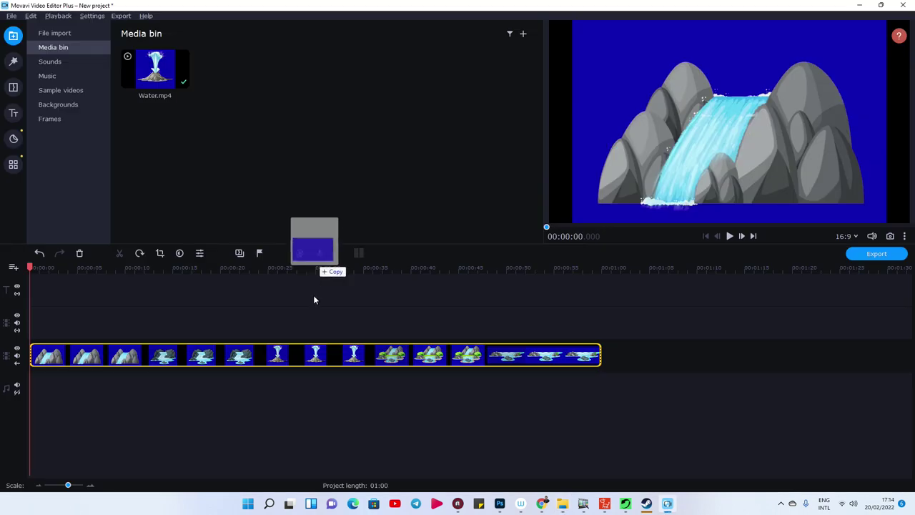
left_click_drag(313, 300, 48, 341)
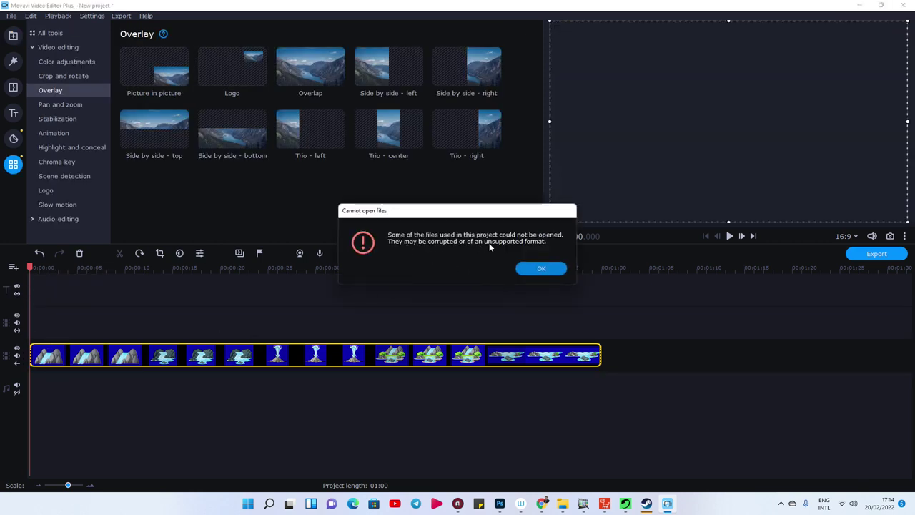
left_click(538, 268)
left_click(499, 504)
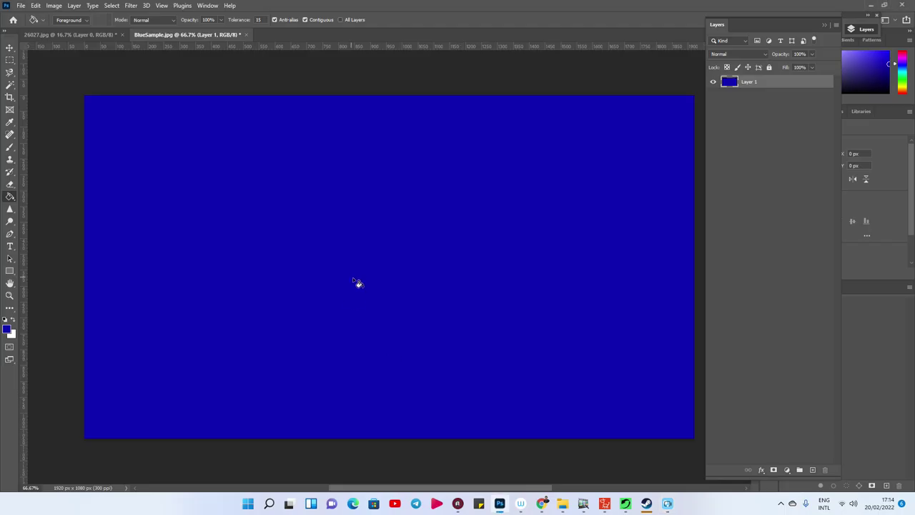
Re-export the blue Photoshop image as 01.jpg into the Water Element folder
key("ctrl+shift+alt+w")
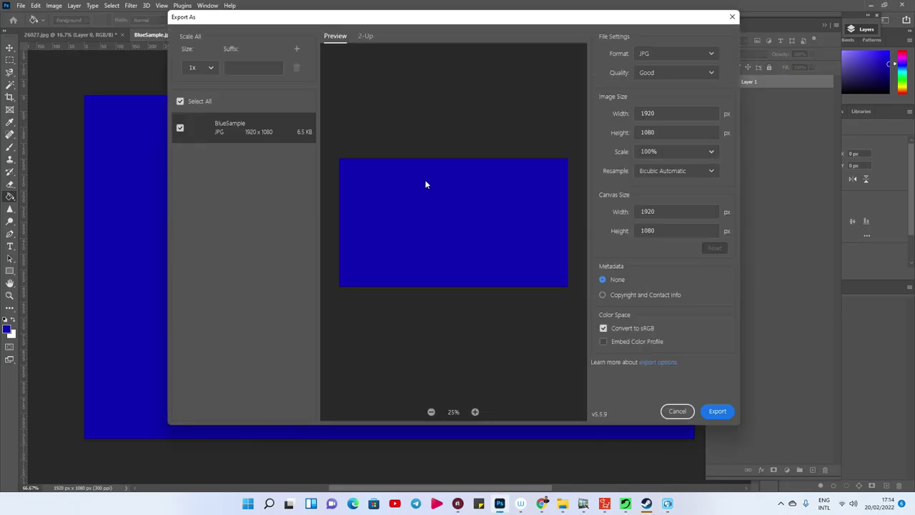
left_click(715, 412)
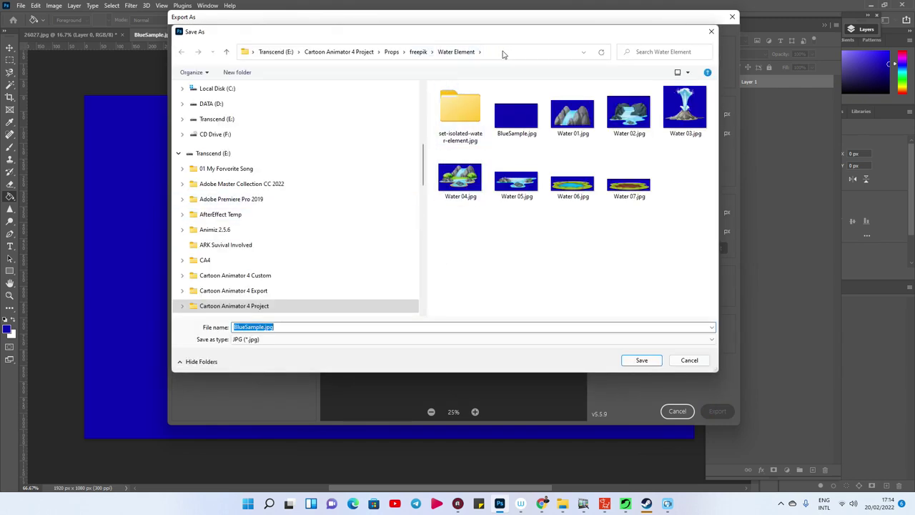
left_click_drag(264, 327, 194, 325)
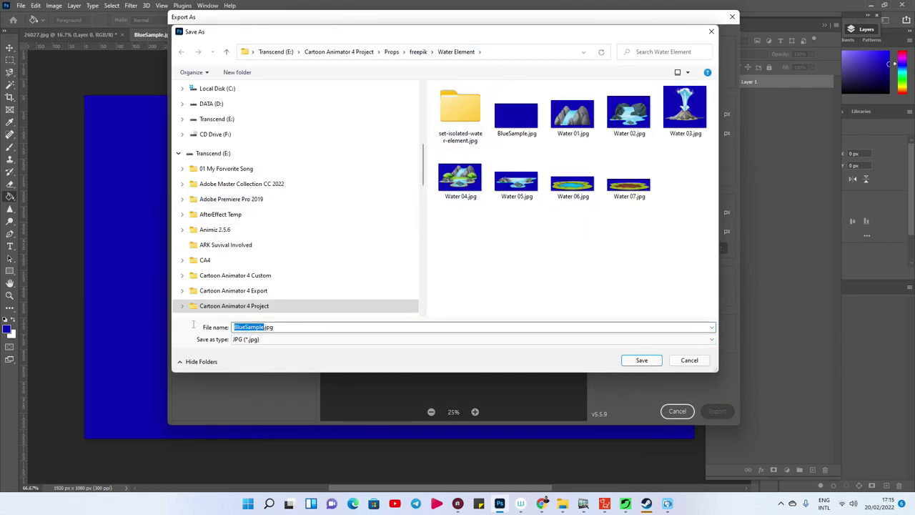
type("0")
key("Return")
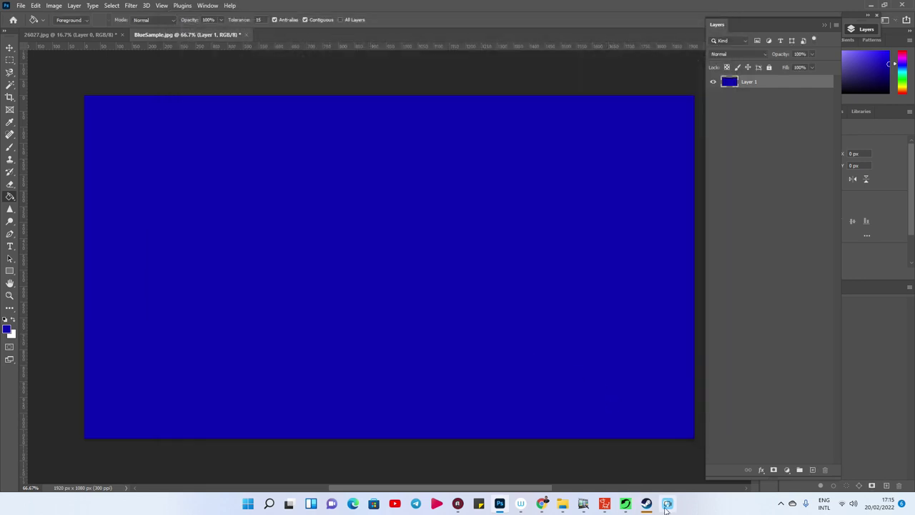
left_click(668, 503)
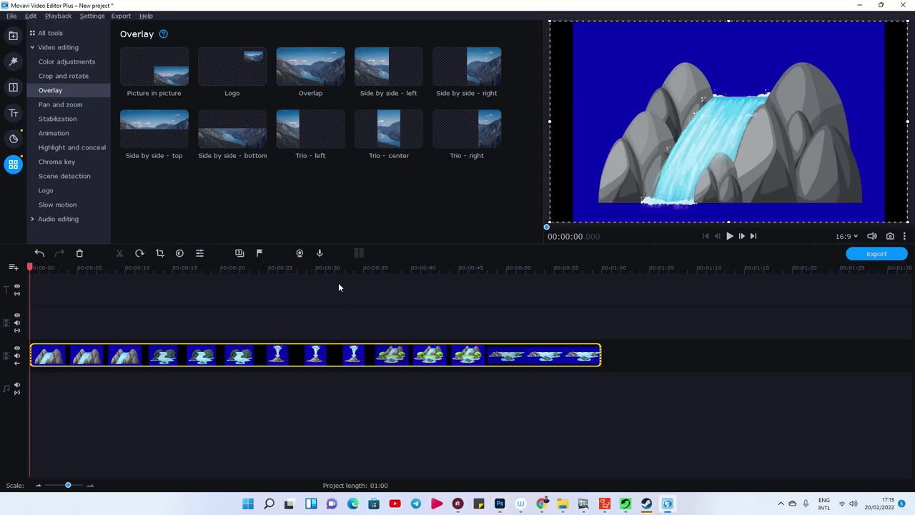
Try importing 01.jpg through Add media files and dismiss the cannot-open error
left_click(13, 35)
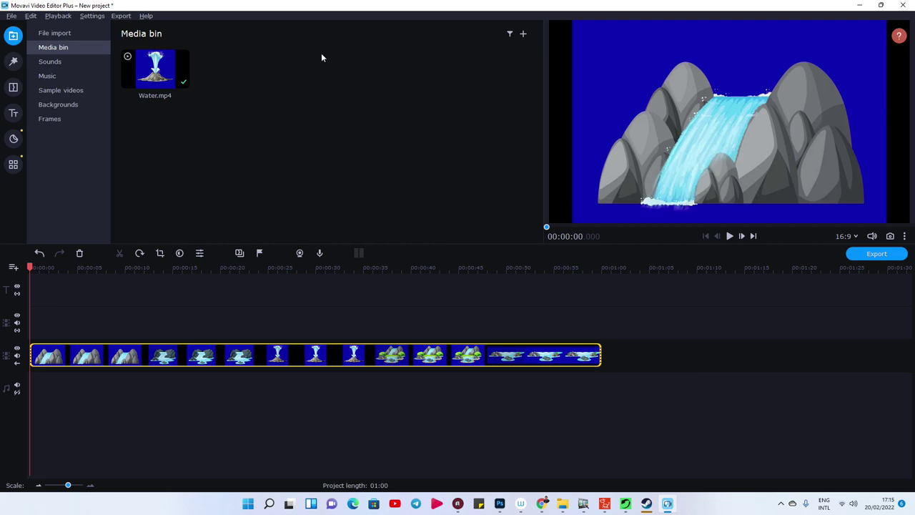
left_click(522, 35)
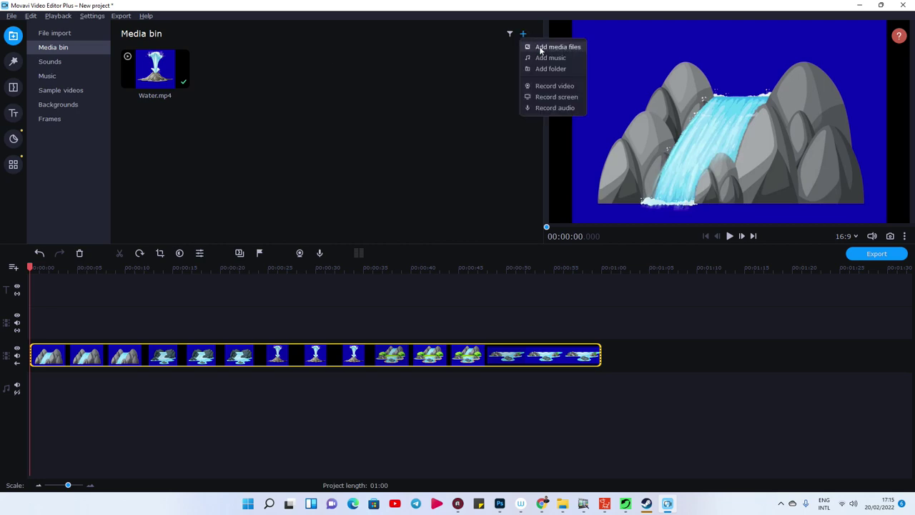
left_click(540, 47)
left_click(219, 100)
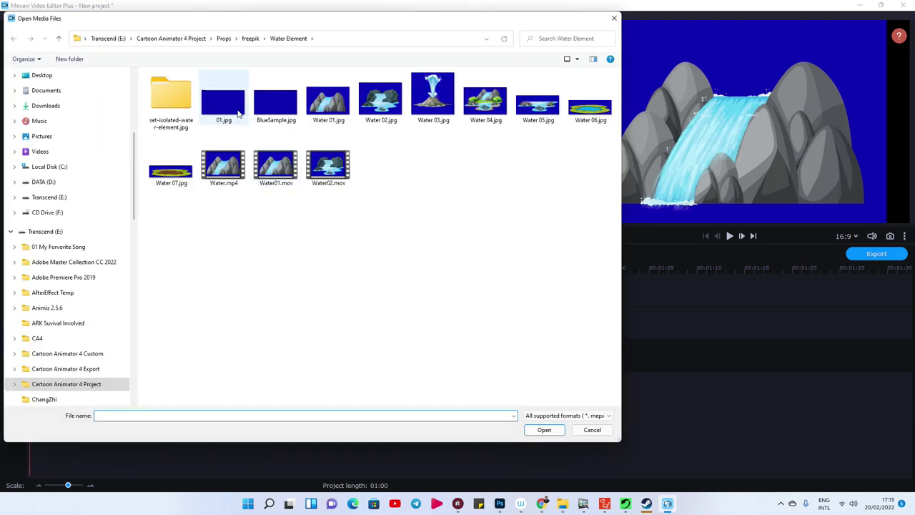
double_click(219, 100)
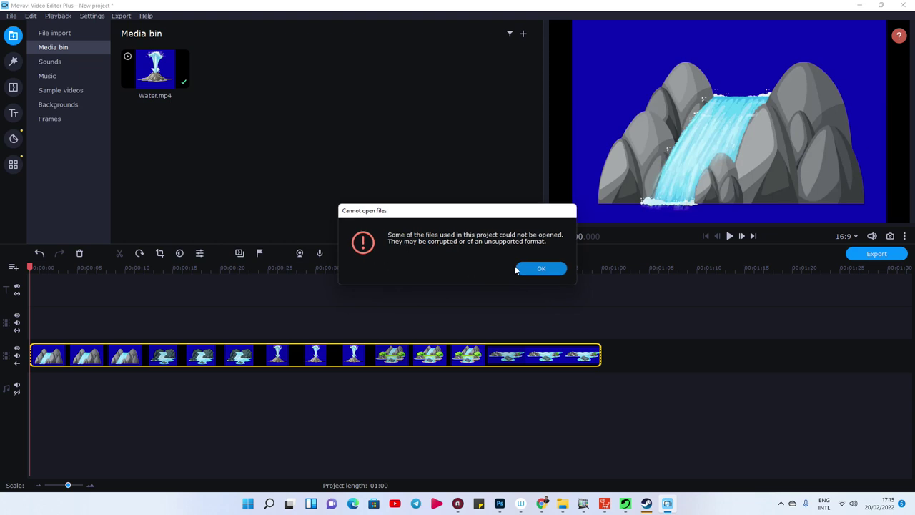
left_click(540, 269)
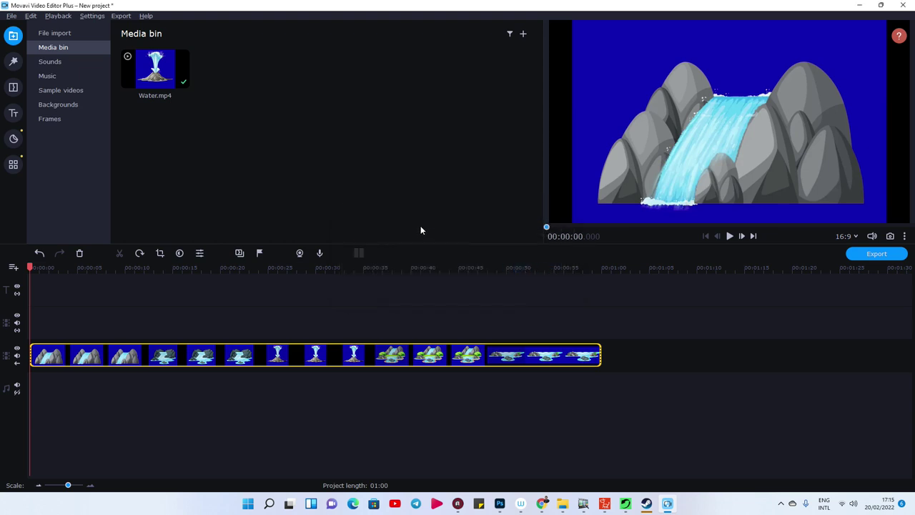
Try dropping 01.jpg from the Water Element folder onto the timeline at 00:00:12; dismiss the error
left_click(148, 356)
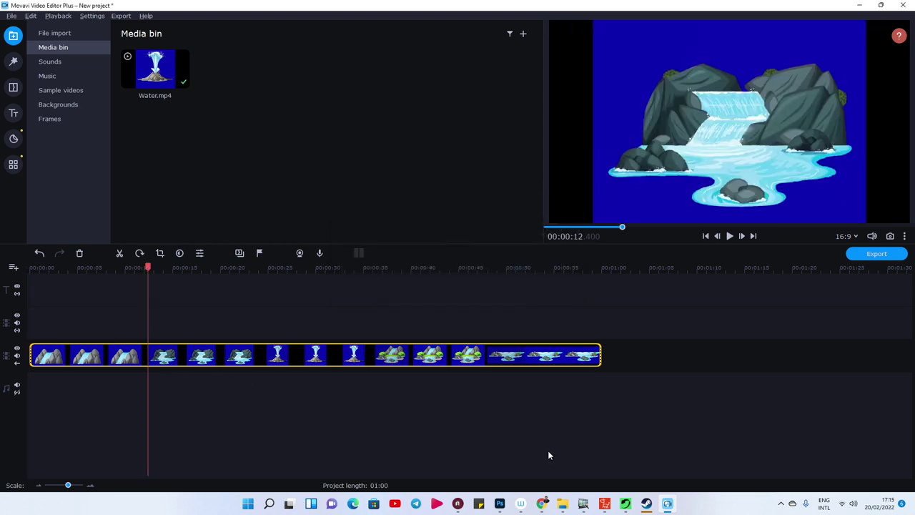
left_click(563, 503)
left_click(207, 100)
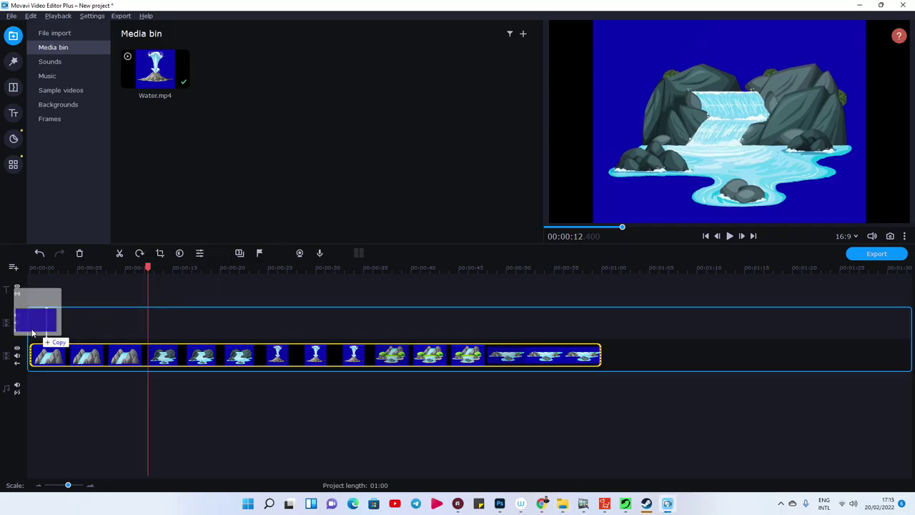
left_click_drag(207, 101, 53, 330)
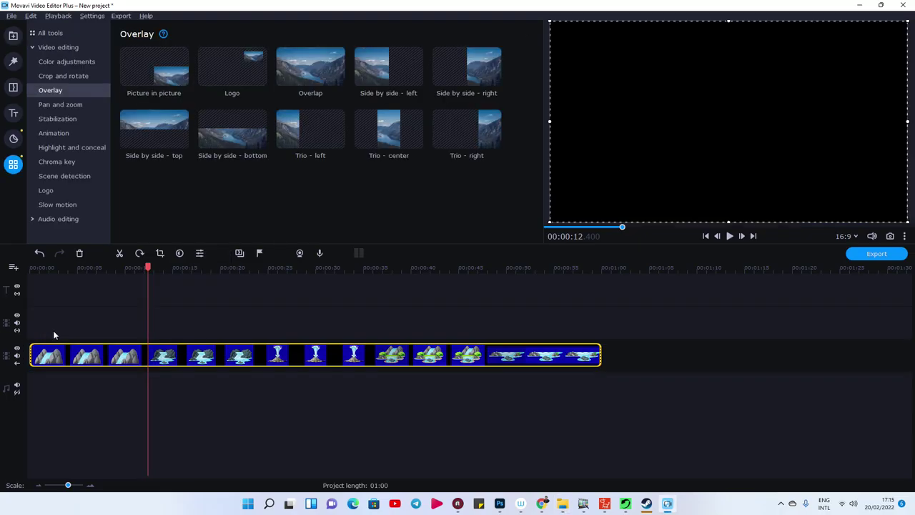
left_click(541, 269)
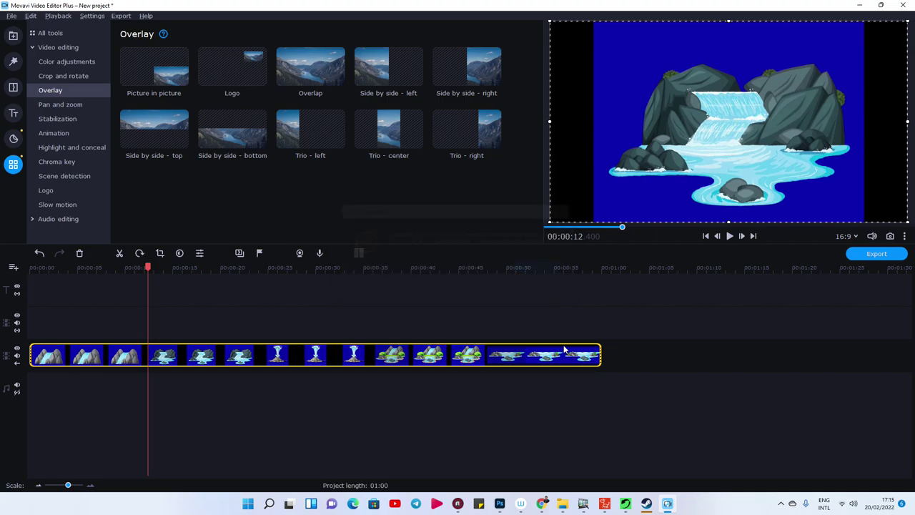
left_click(500, 503)
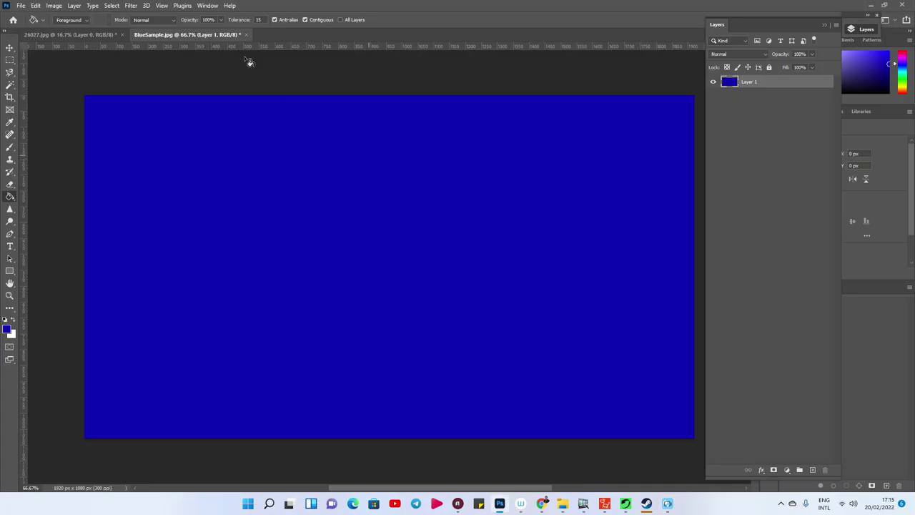
Close the BlueSample and 26027.jpg documents without saving changes
left_click(247, 34)
left_click(453, 186)
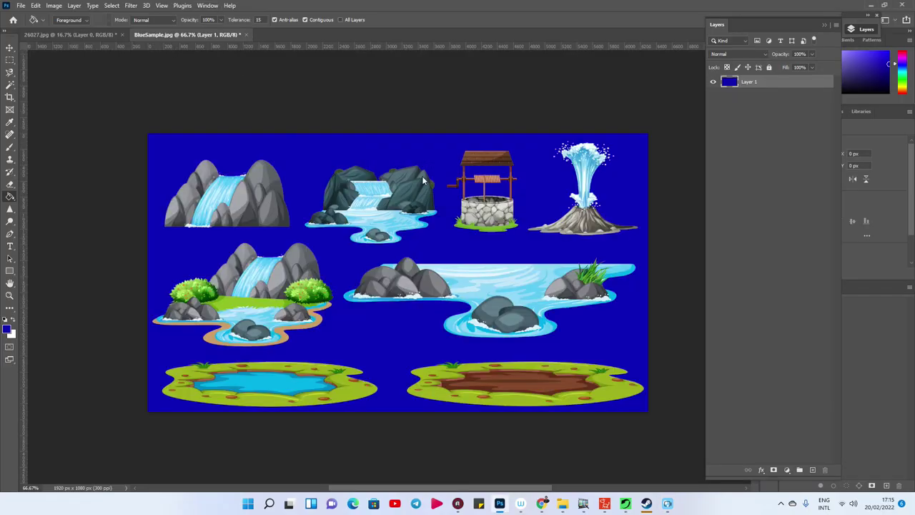
left_click(118, 35)
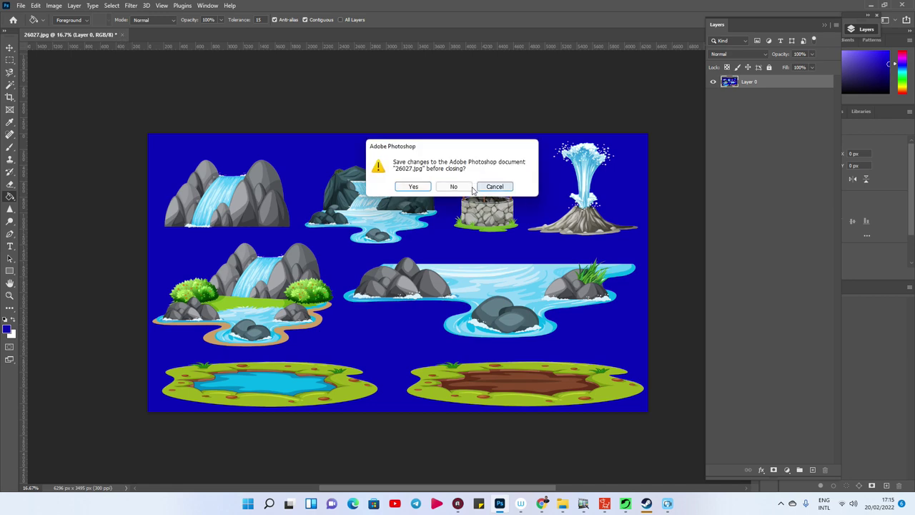
left_click(454, 186)
Create a new 1920×1080 canvas and fill it with blue using the Paint Bucket
left_click(50, 105)
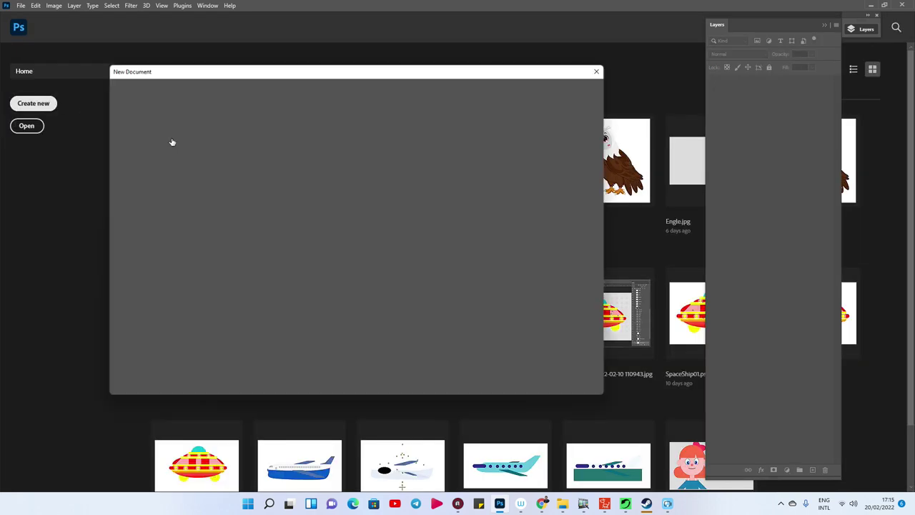
key("Return")
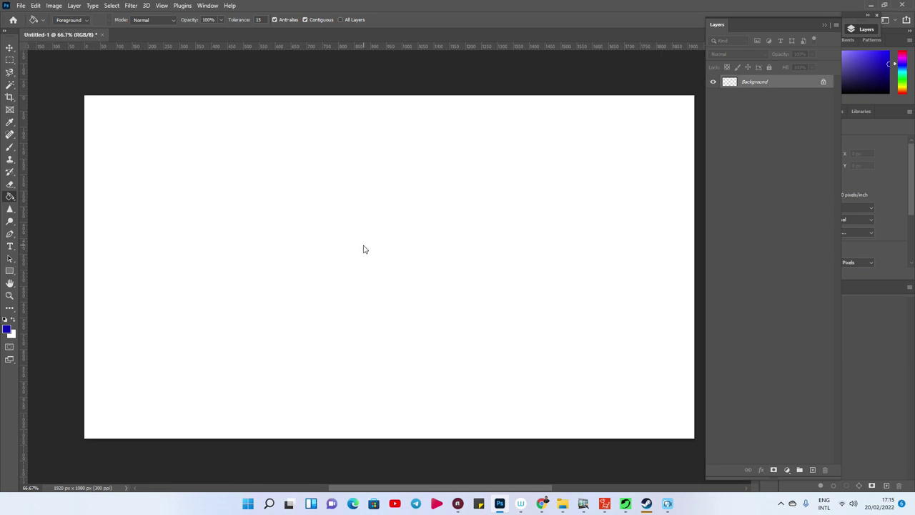
left_click(361, 249)
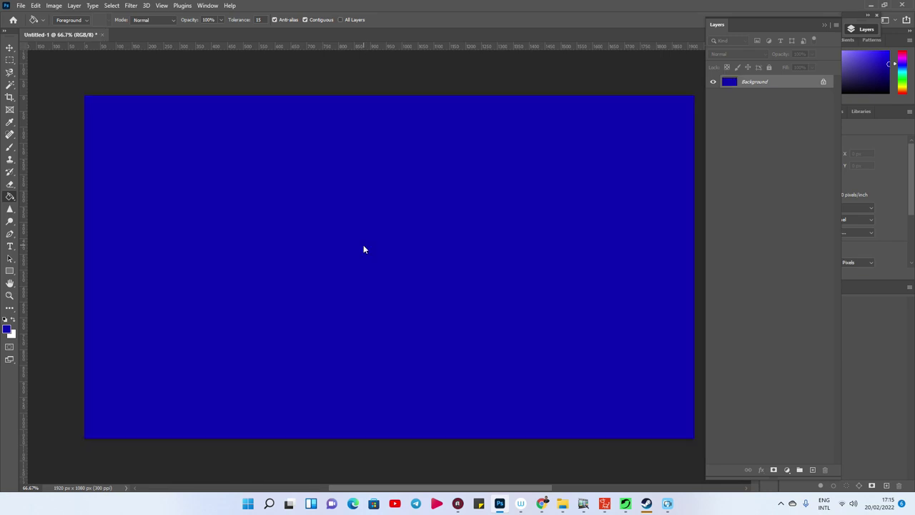
Save the blue canvas as a web JPEG on the Desktop with Save for Web
left_click(20, 6)
left_click(20, 6)
key("ctrl+alt+shift+s")
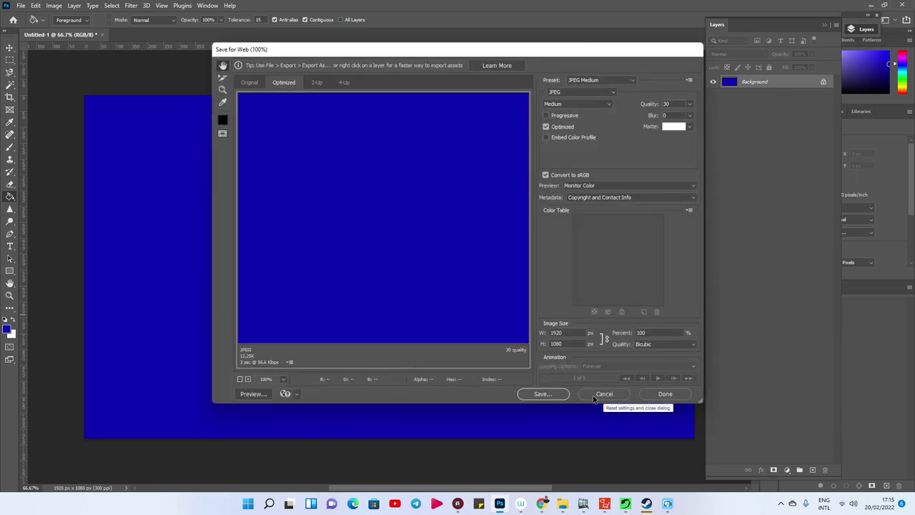
left_click(545, 394)
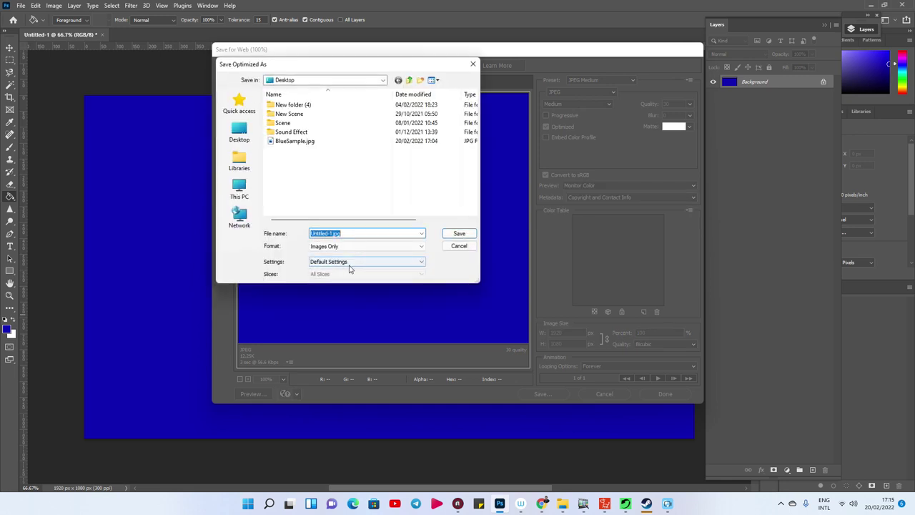
left_click(240, 132)
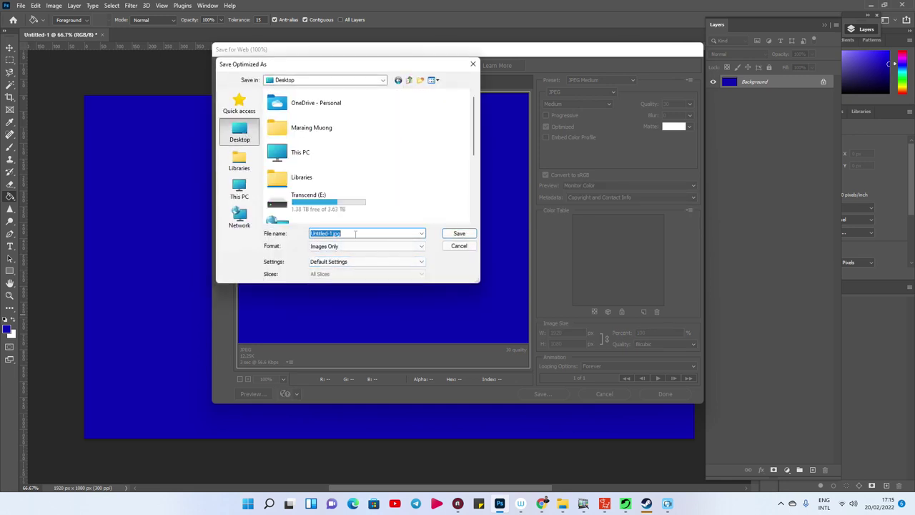
type("0")
key("Return")
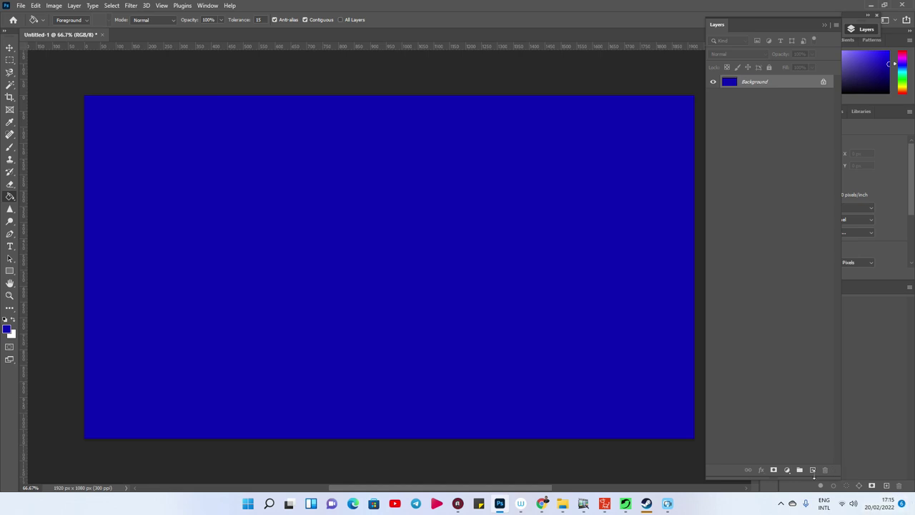
Import BlueSample.jpg from the Desktop into the Movavi media bin, then remove it
left_click(871, 5)
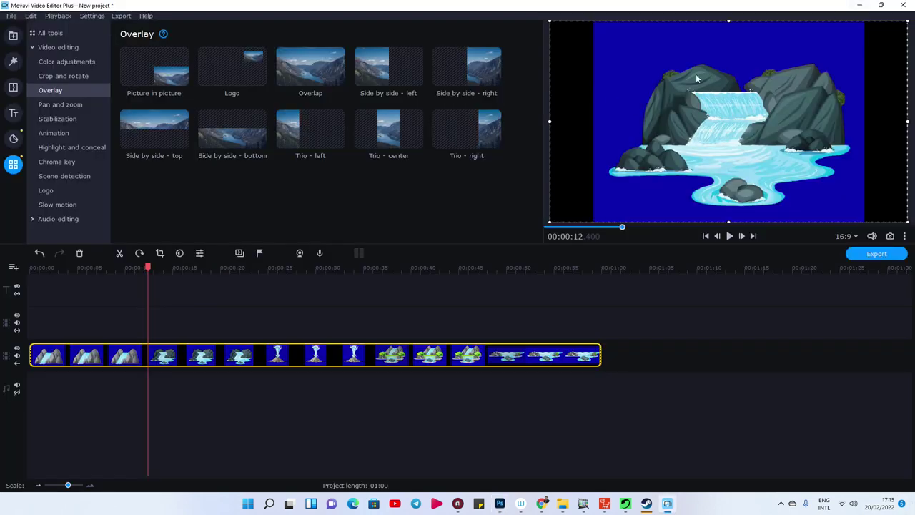
left_click(12, 35)
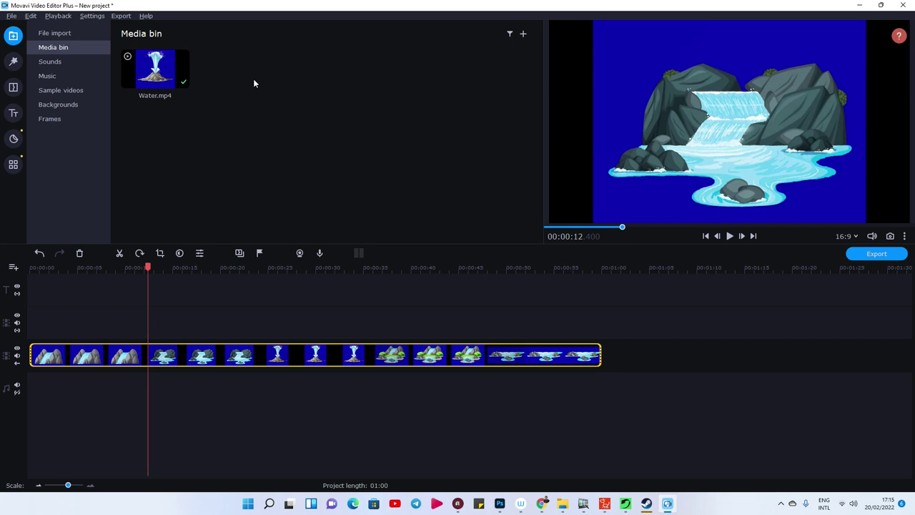
left_click(523, 36)
left_click(547, 45)
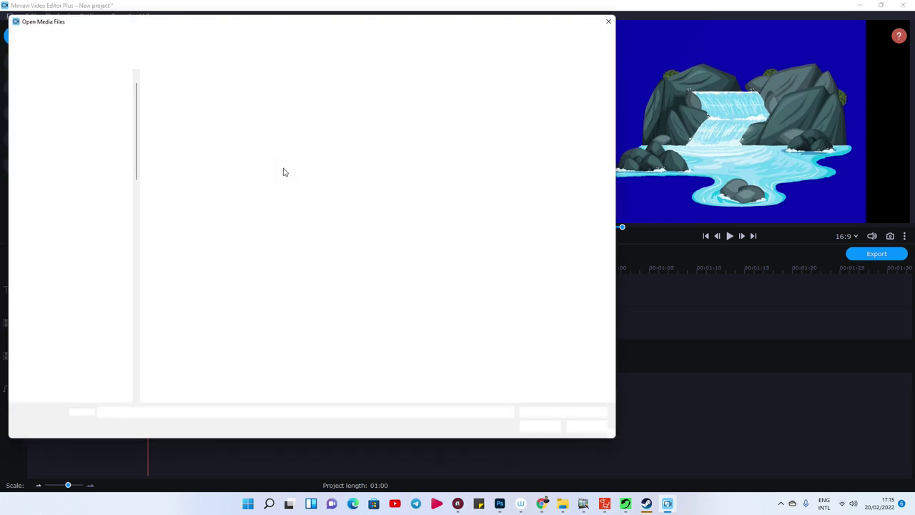
left_click(42, 75)
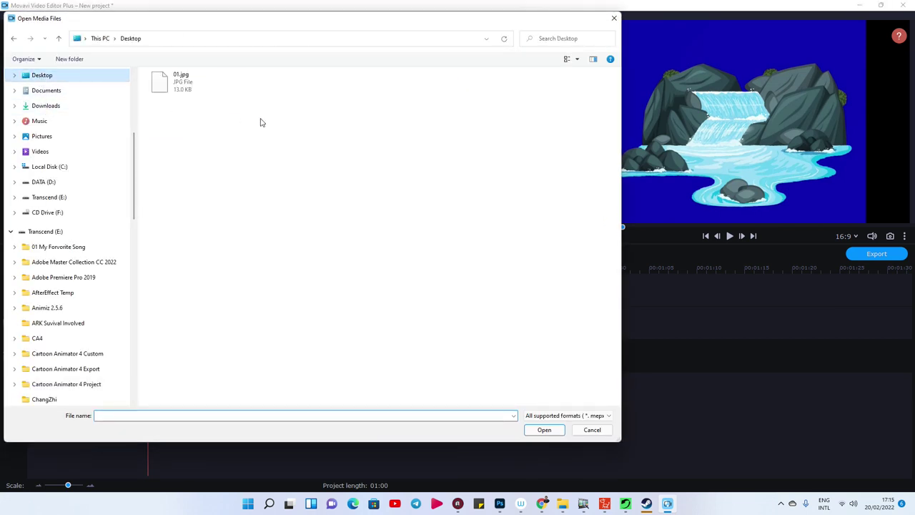
double_click(168, 133)
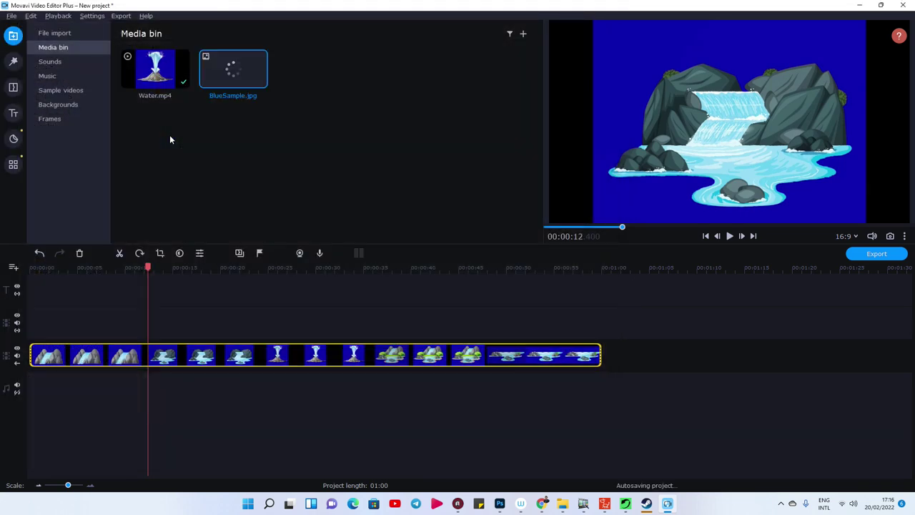
left_click(261, 60)
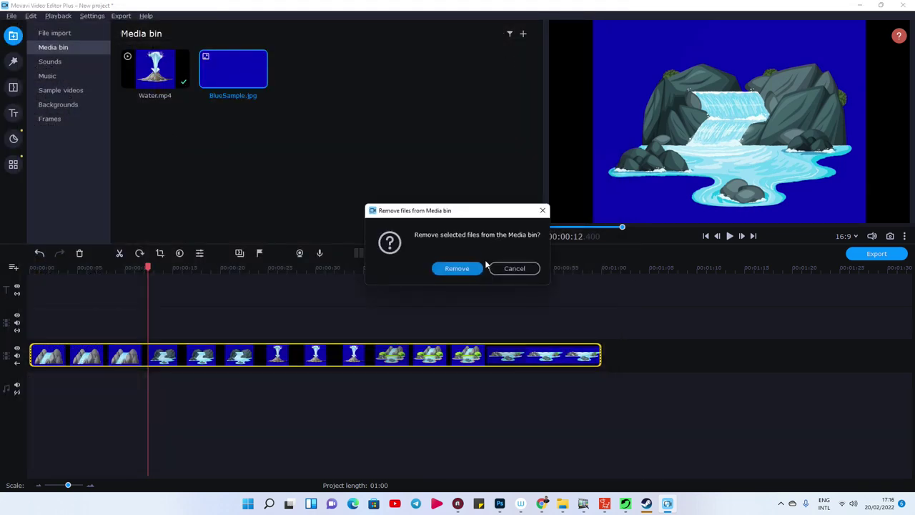
left_click(461, 268)
Import 01.jpg and place it at the start of the timeline
left_click(523, 34)
left_click(548, 45)
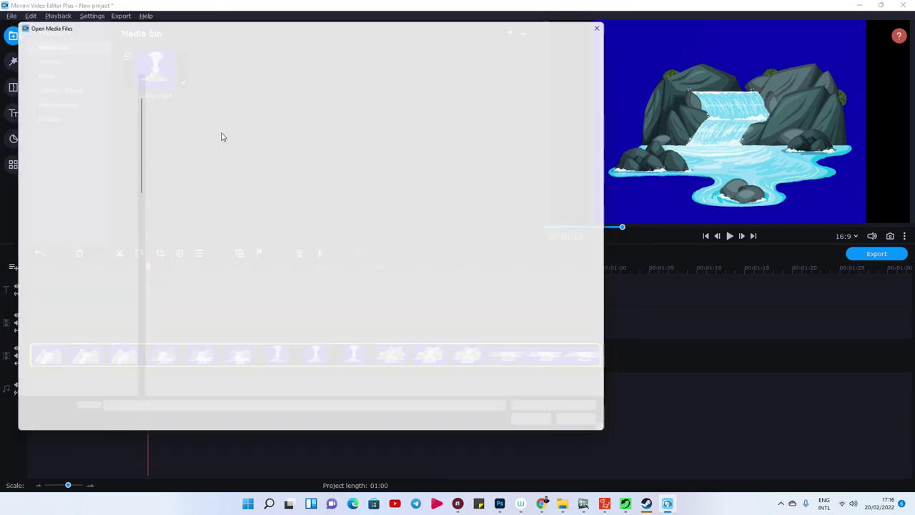
double_click(295, 104)
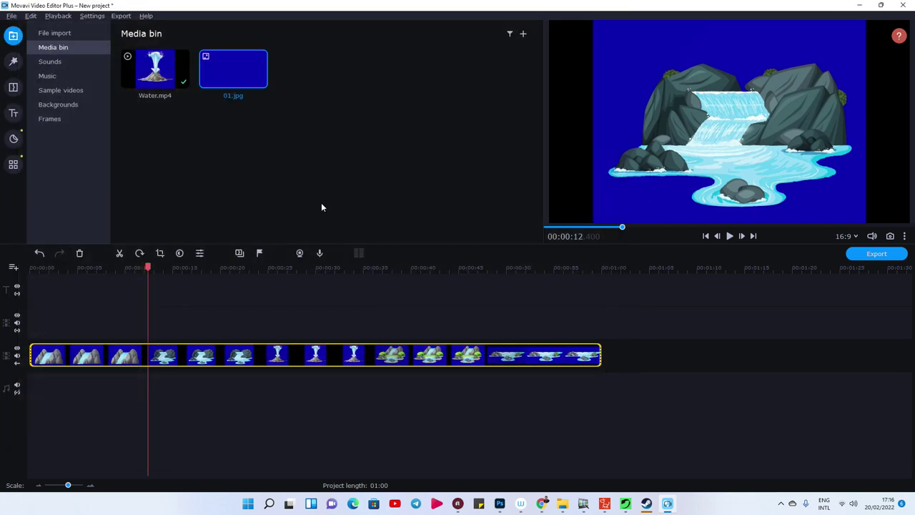
left_click_drag(250, 79, 35, 325)
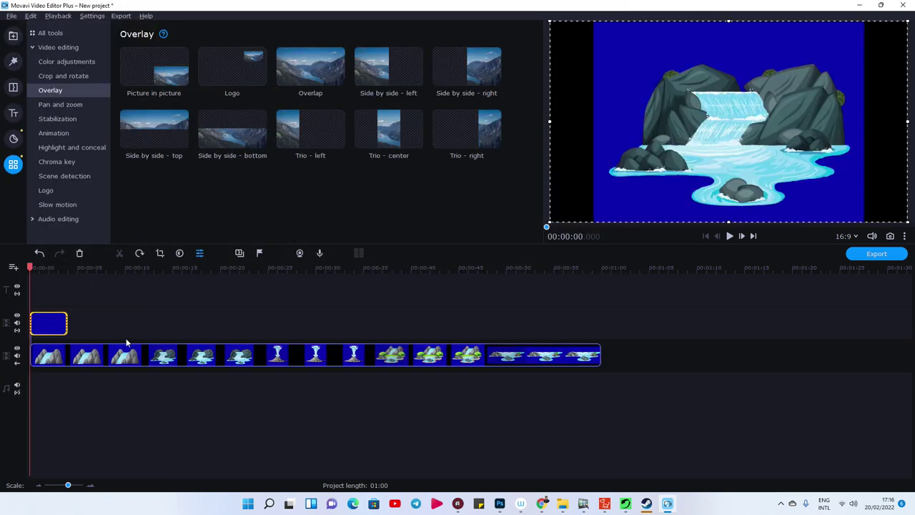
Put the waterfall video on the upper track and stretch the blue image to its length beneath
left_click_drag(74, 349, 47, 335)
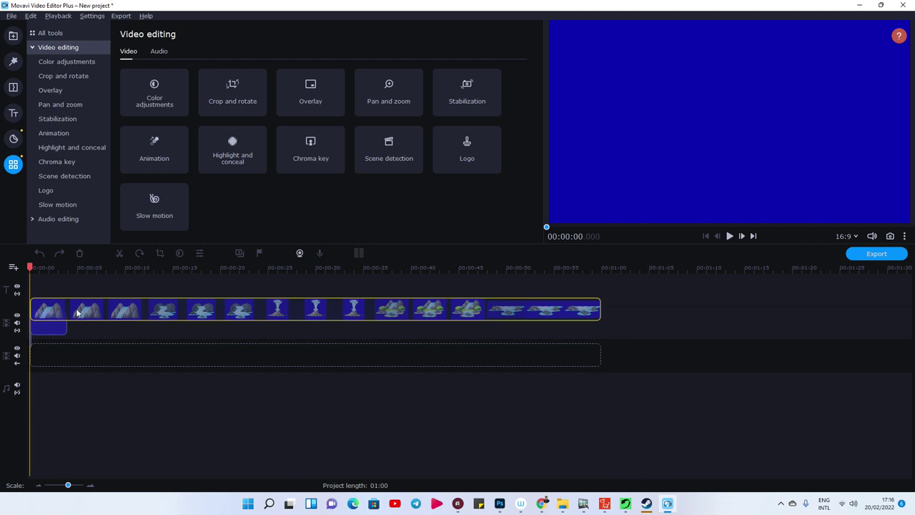
mouse_move(47, 335)
left_mouse_down()
mouse_move(47, 354)
mouse_move(78, 338)
mouse_move(54, 336)
mouse_move(602, 355)
left_mouse_up()
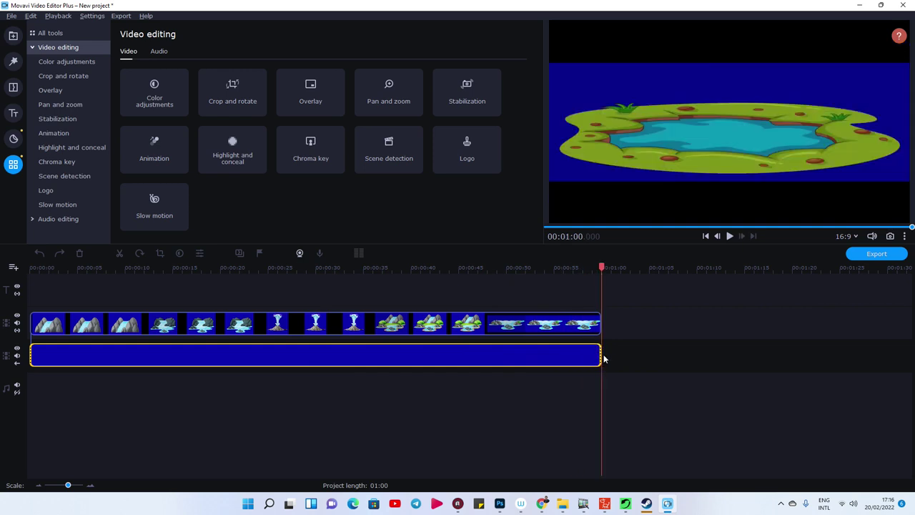
left_click(69, 323)
key("space")
scroll(214, 290, "up", 1, "ctrl")
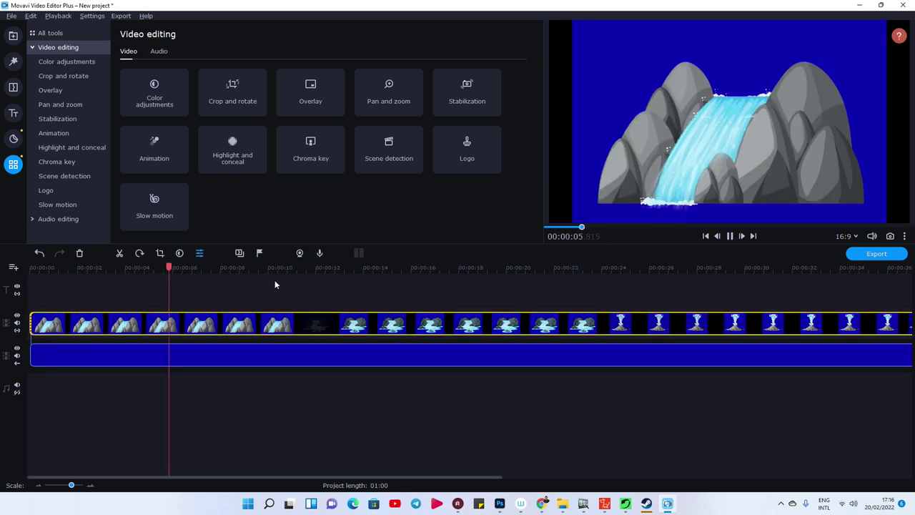
Split the video and blue image where the first waterfall ends, deleting both right-hand parts
left_click_drag(296, 268, 259, 267)
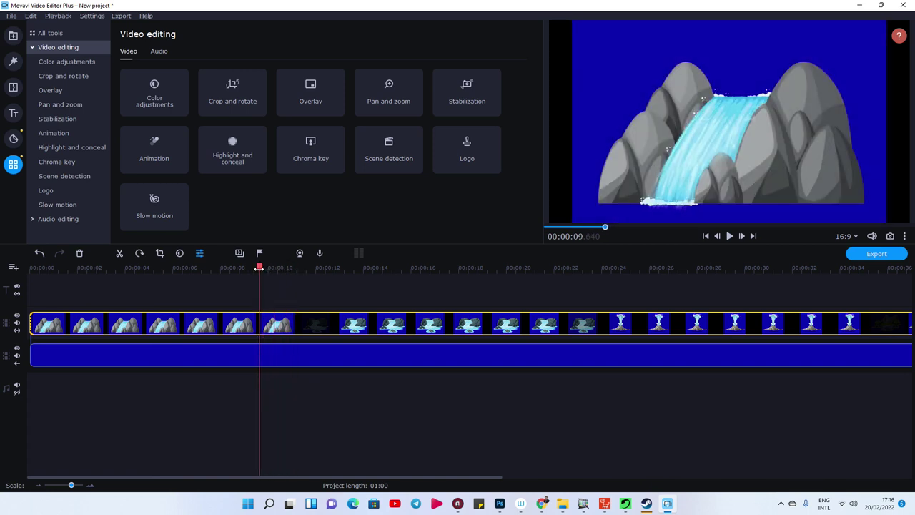
key("ctrl+b")
left_click(288, 327)
key("Delete")
left_click(260, 361)
left_click(260, 360)
key("ctrl+b")
left_click(276, 355)
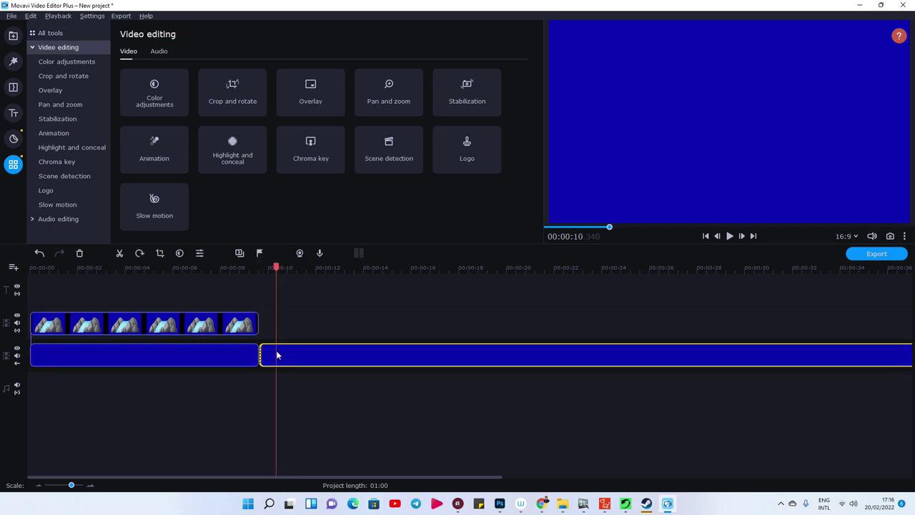
key("Delete")
left_click(258, 360)
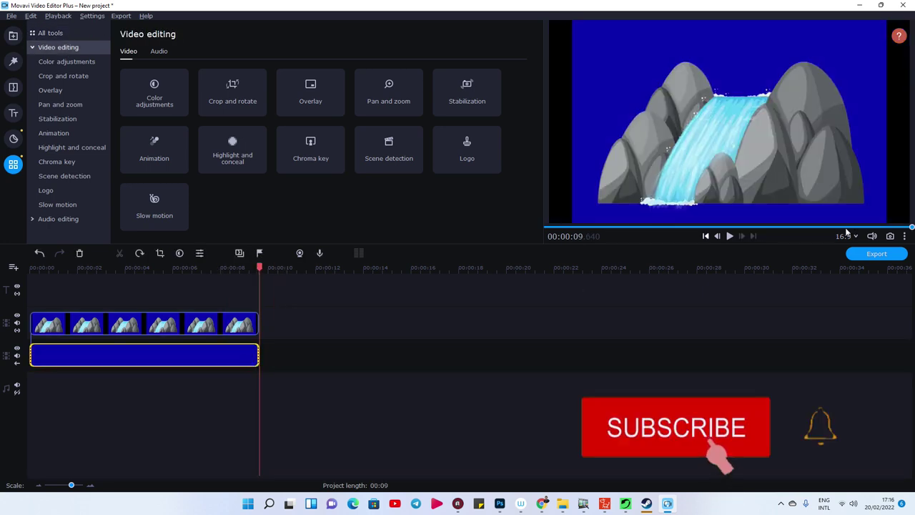
left_click(159, 253)
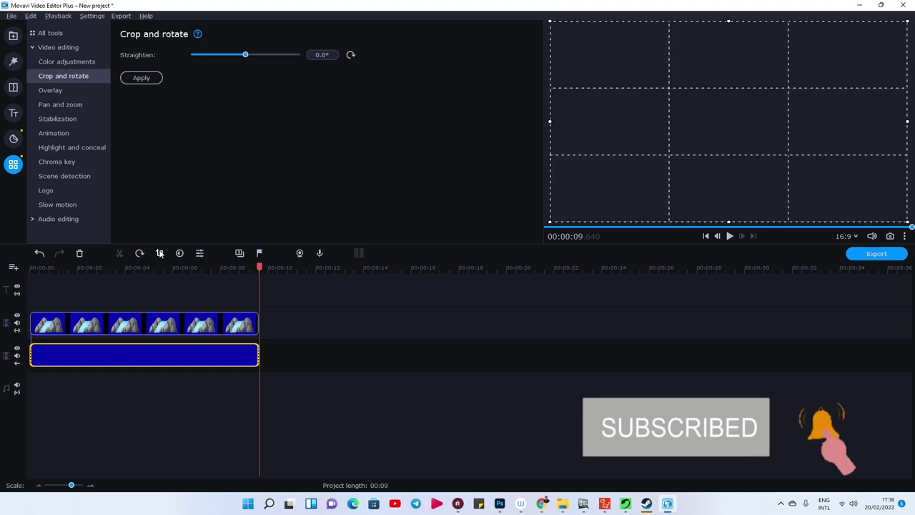
Crop the waterfall clip by pulling in its left and right edges, then apply
left_click(170, 328)
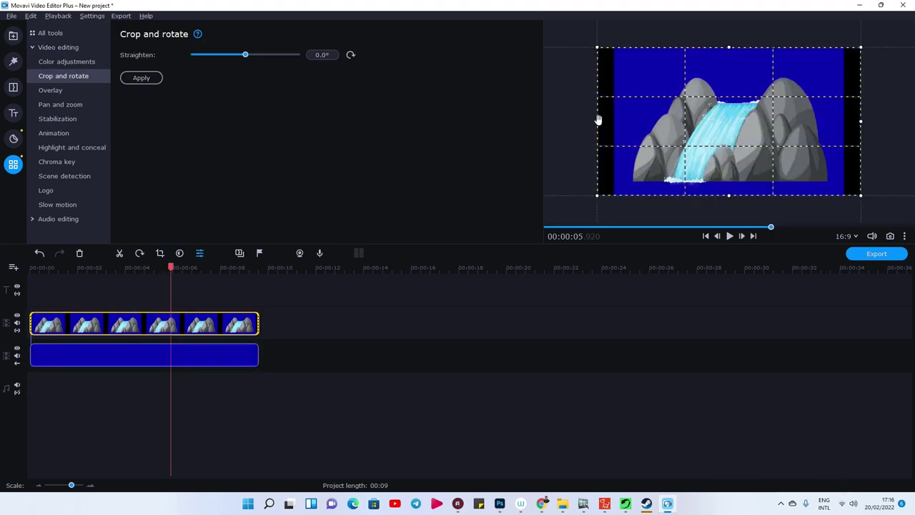
left_click_drag(598, 120, 618, 119)
left_click_drag(862, 121, 841, 121)
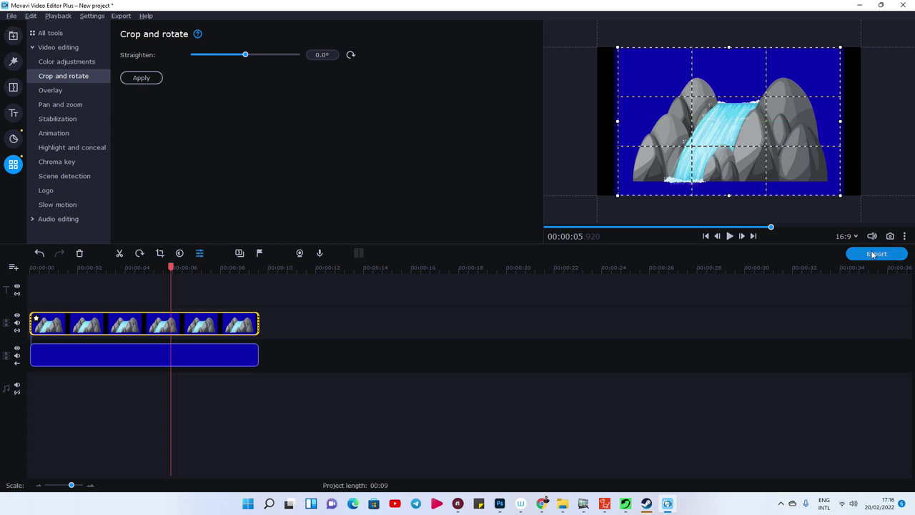
left_click(141, 77)
Export the project as Water01.mov, overwriting the existing file
left_click(874, 255)
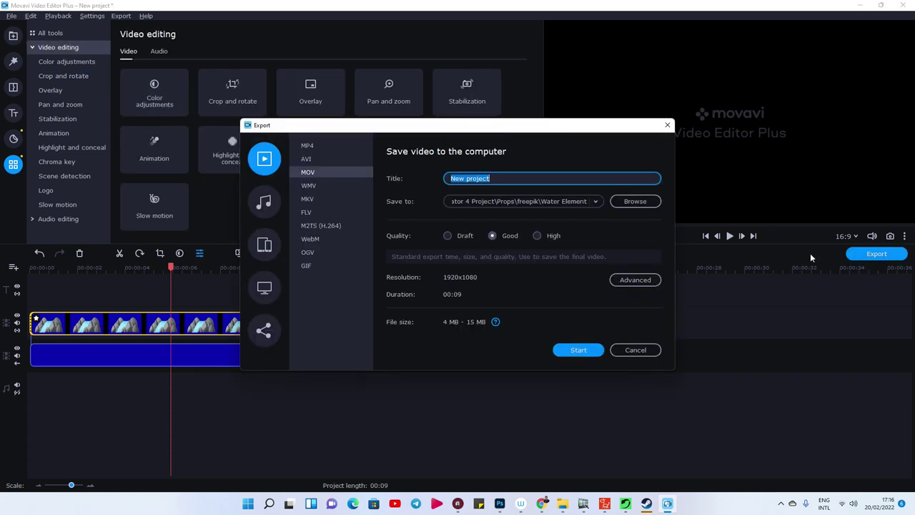
key("BackSpace")
type("Water")
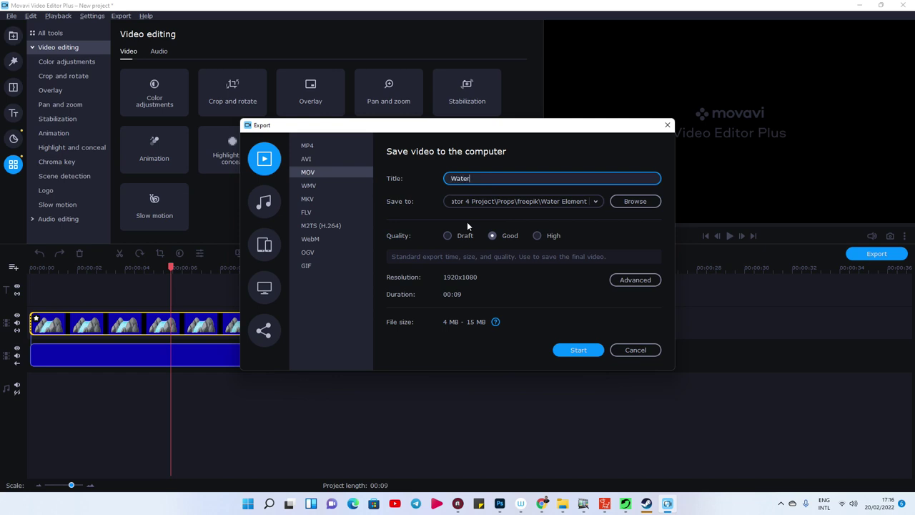
type("01")
key("Return")
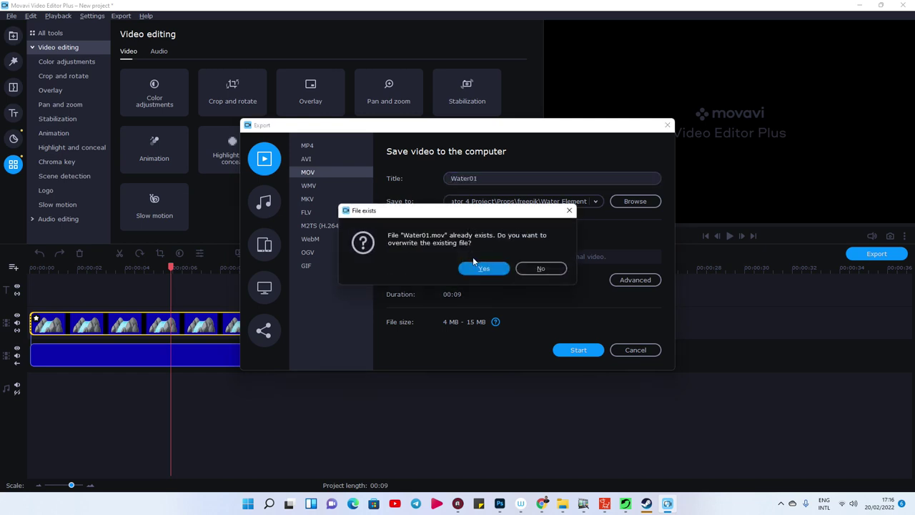
left_click(482, 268)
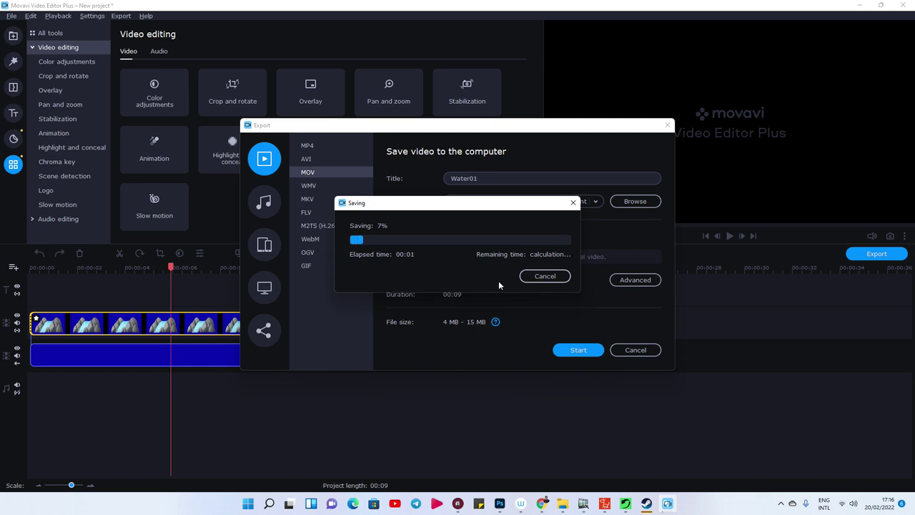
left_click(550, 269)
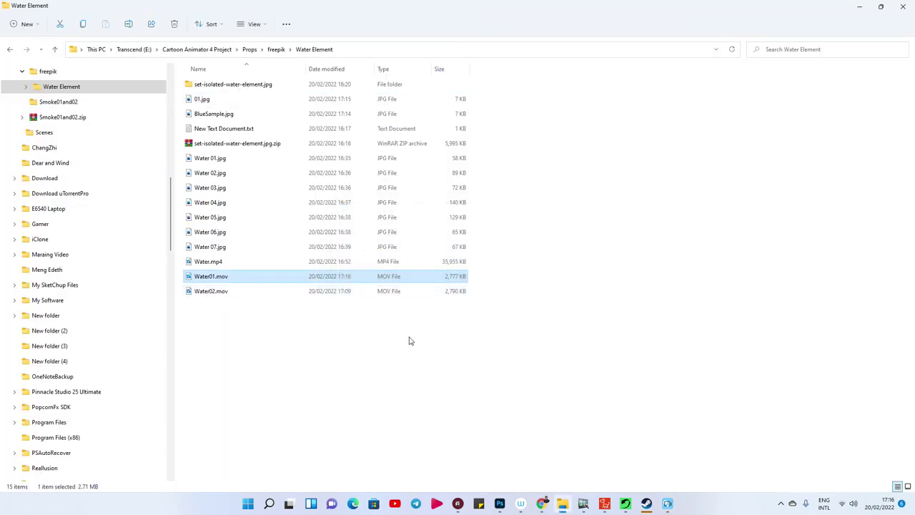
double_click(231, 279)
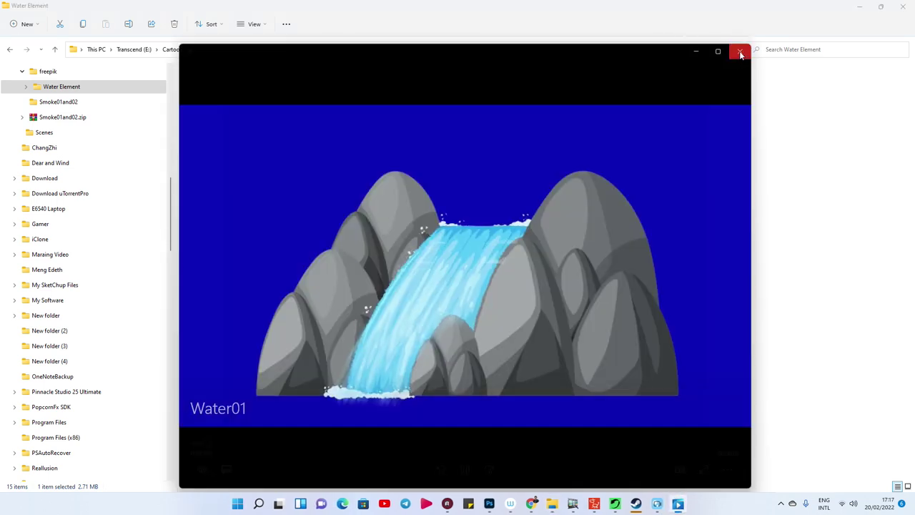
left_click(740, 51)
left_click(565, 394)
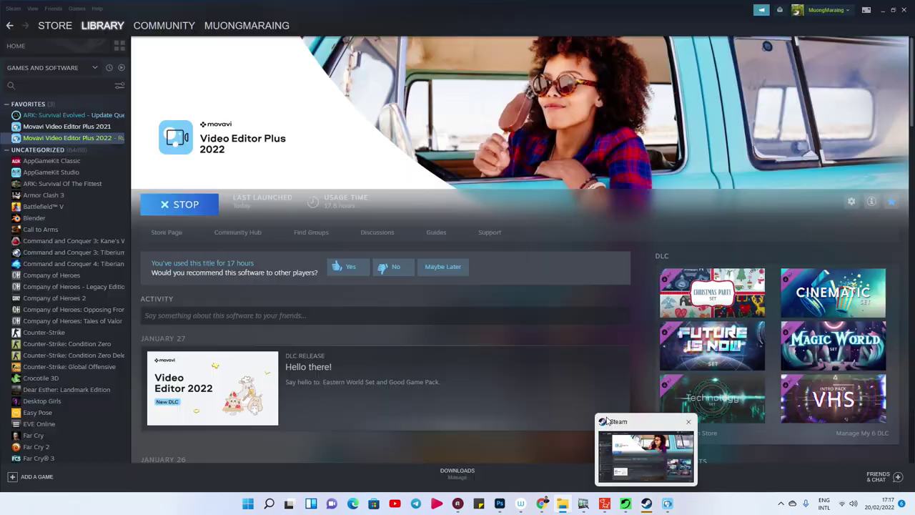
left_click(668, 503)
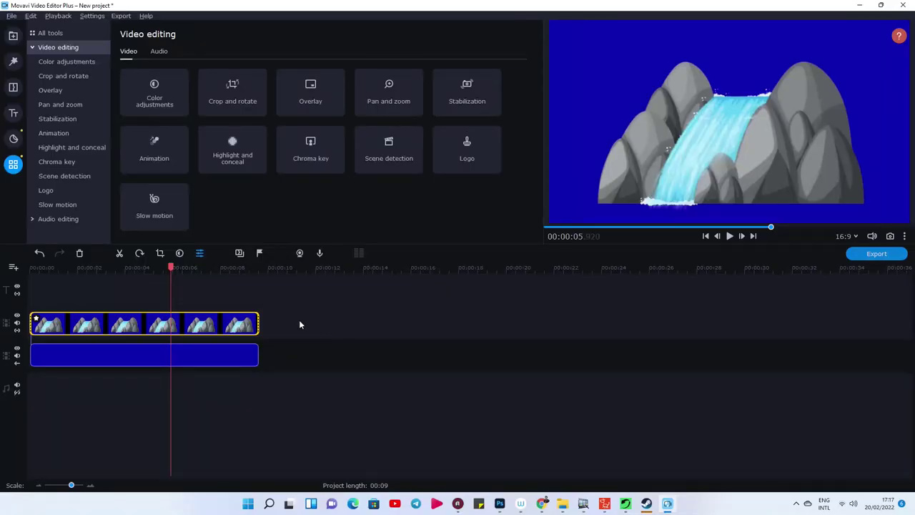
Undo three times to restore the next waterfall clip and apply a narrower crop
key("ctrl+z")
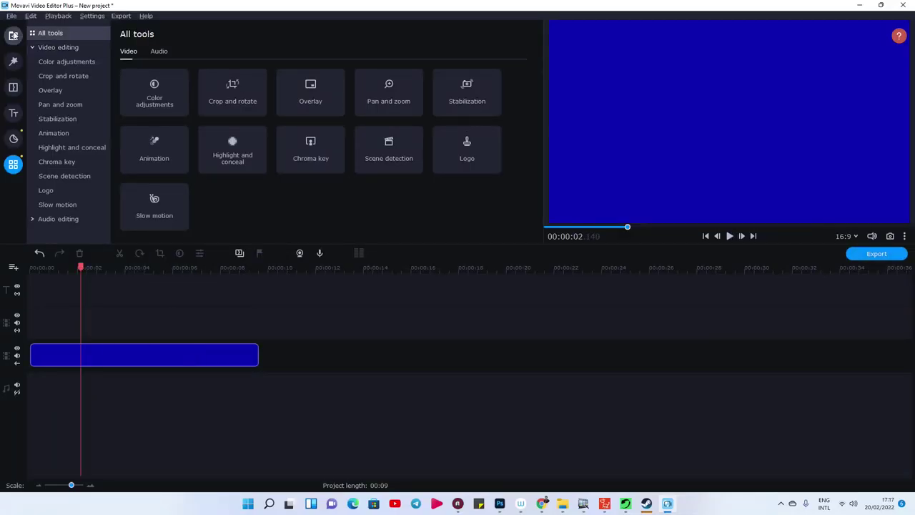
key("ctrl+z")
key("ctrl+z")
key("ctrl+z")
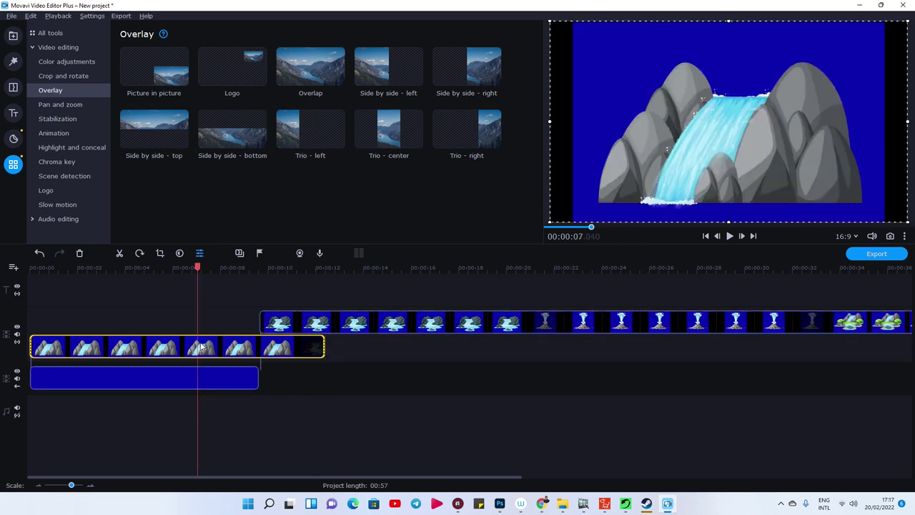
key("ctrl+z")
key("ctrl+z")
key("ctrl+z")
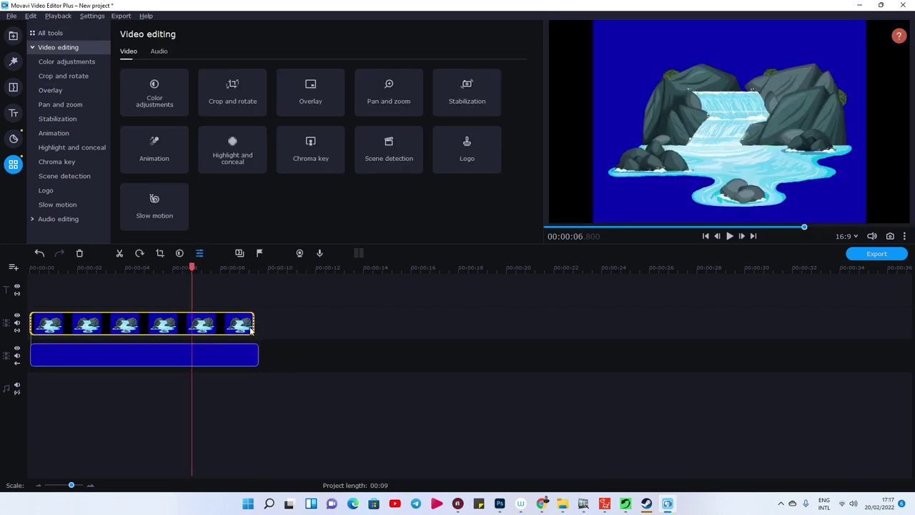
left_click(159, 253)
left_click_drag(861, 122, 827, 121)
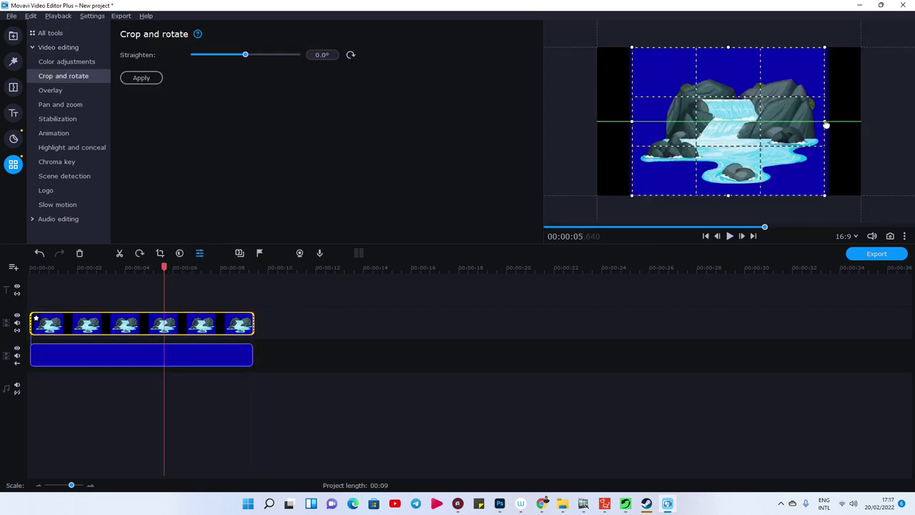
left_click(141, 77)
Export the cropped clip as Water02.mov and dismiss the confirmation
key("ctrl+e")
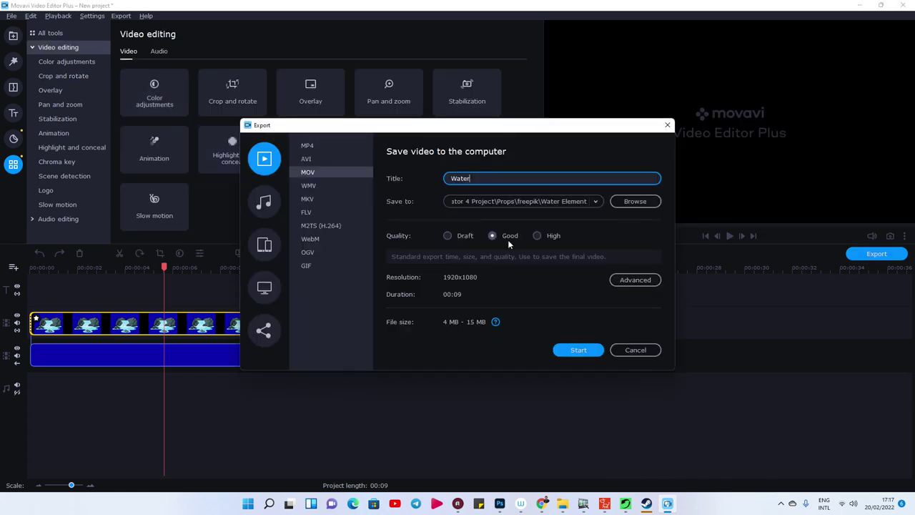
type("02")
key("Return")
key("Return")
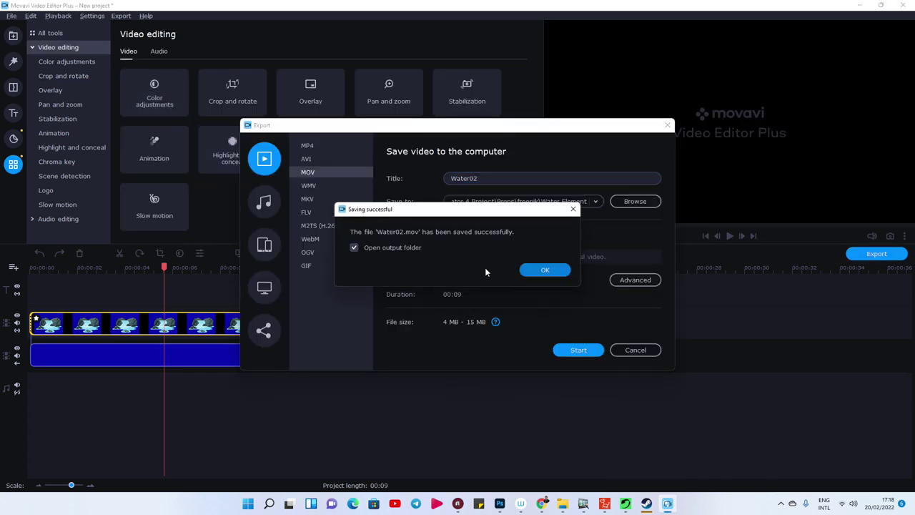
left_click(546, 270)
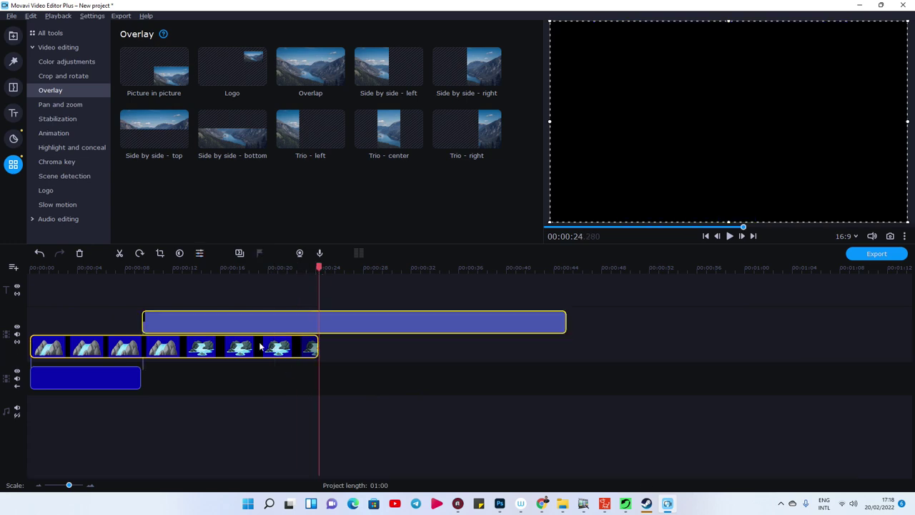
Line up the geyser clip over the blue background and apply a crop
left_click_drag(141, 286, 253, 270)
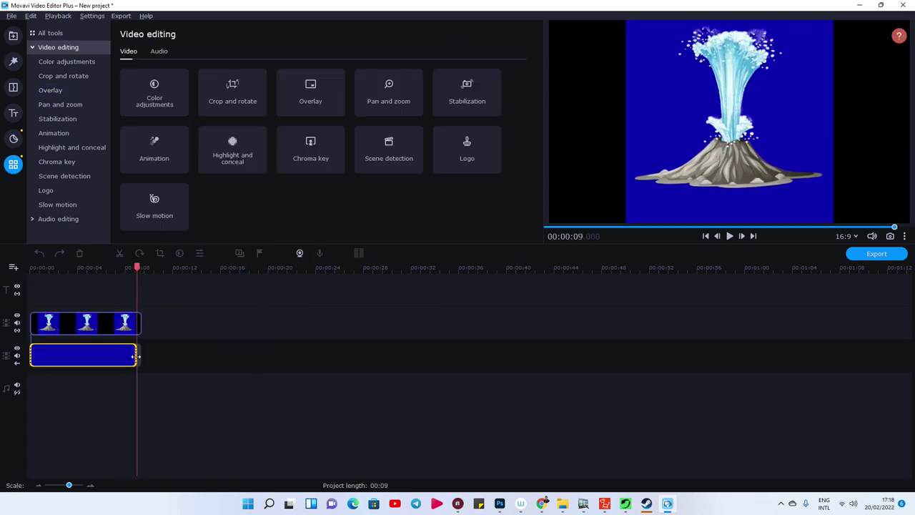
left_click_drag(135, 356, 140, 356)
left_click(115, 329)
left_click(161, 253)
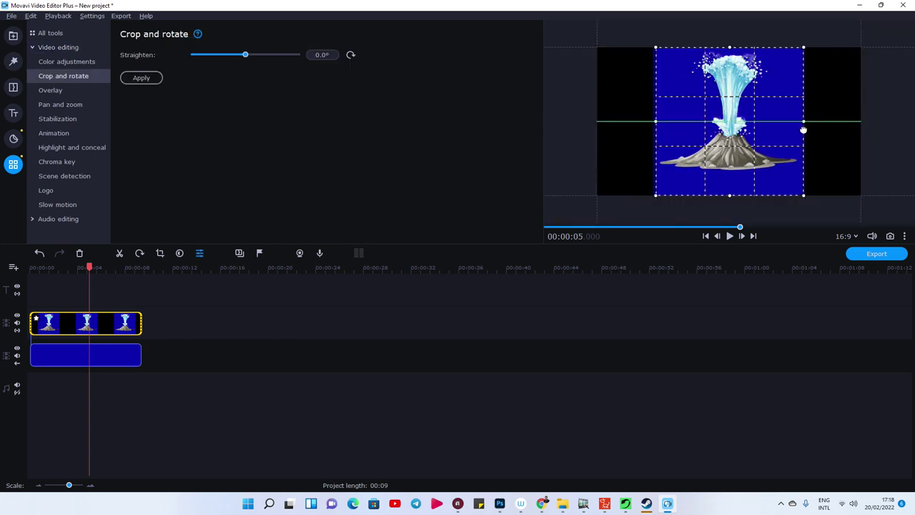
left_click(142, 78)
Export the cropped geyser clip as Water03 and close the confirmation
key("ctrl+e")
type("03")
key("Return")
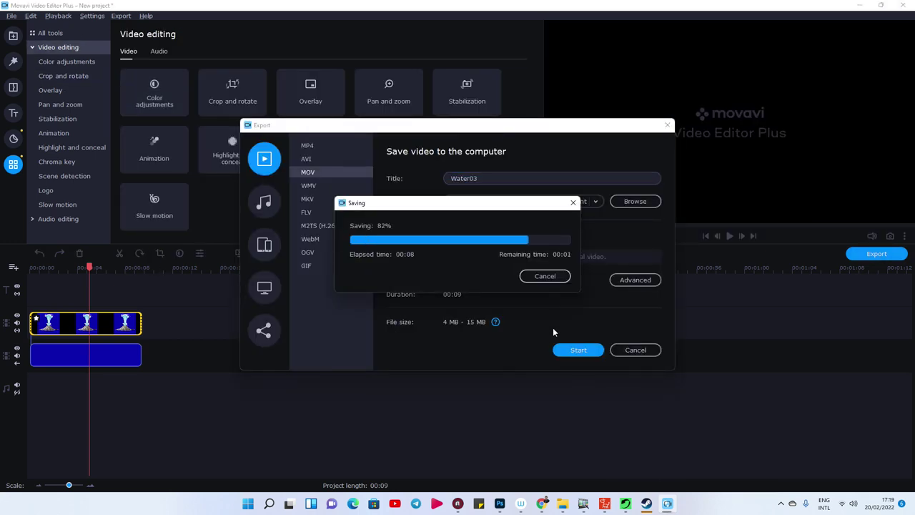
left_click(545, 270)
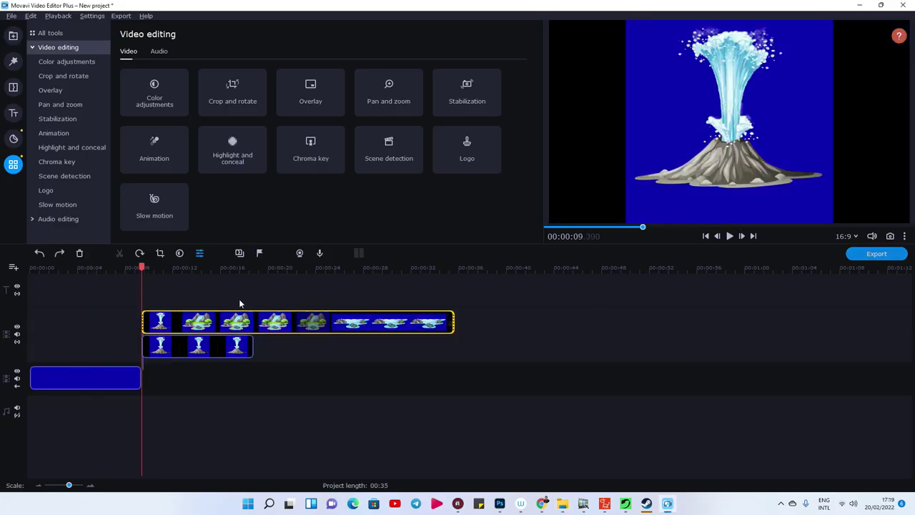
Restore the remaining clips and delete the geyser portion before the bushy waterfall
left_click(273, 269)
left_click_drag(273, 270, 290, 271)
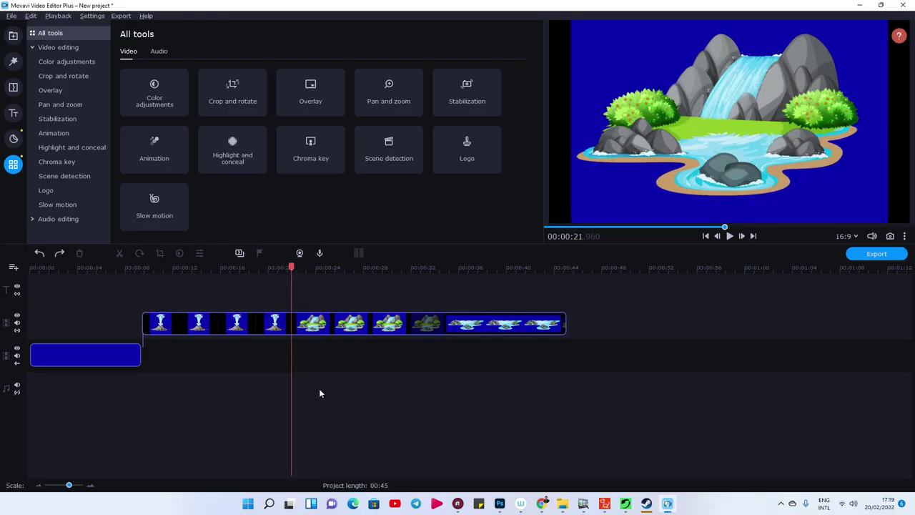
left_click(292, 327)
key("Delete")
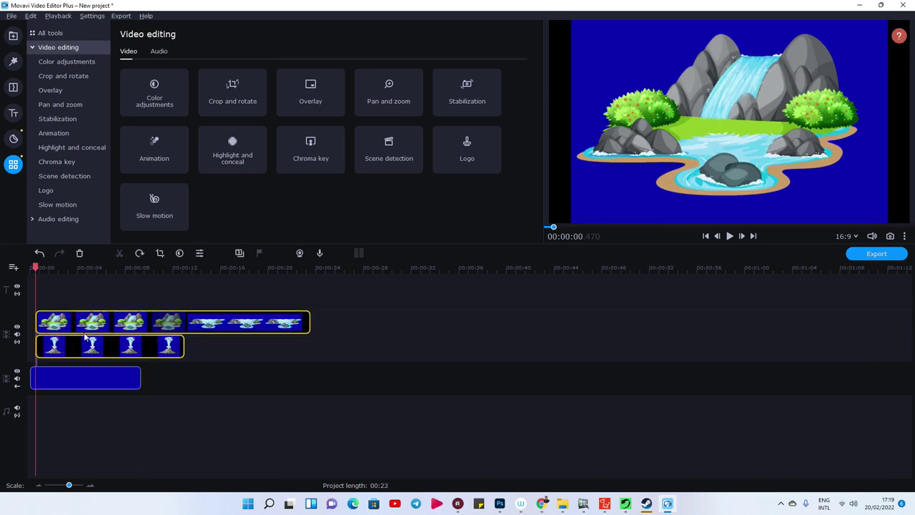
Trim the bushy waterfall clip to 8 seconds and apply a crop over the blue background
left_click(84, 269)
left_click_drag(146, 269, 138, 269)
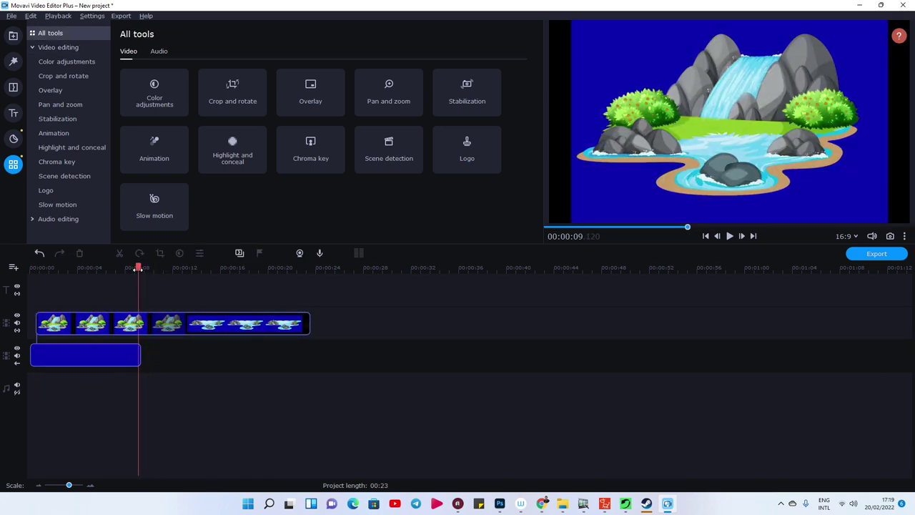
left_click(138, 327)
key("ctrl+b")
key("Delete")
left_click(141, 355)
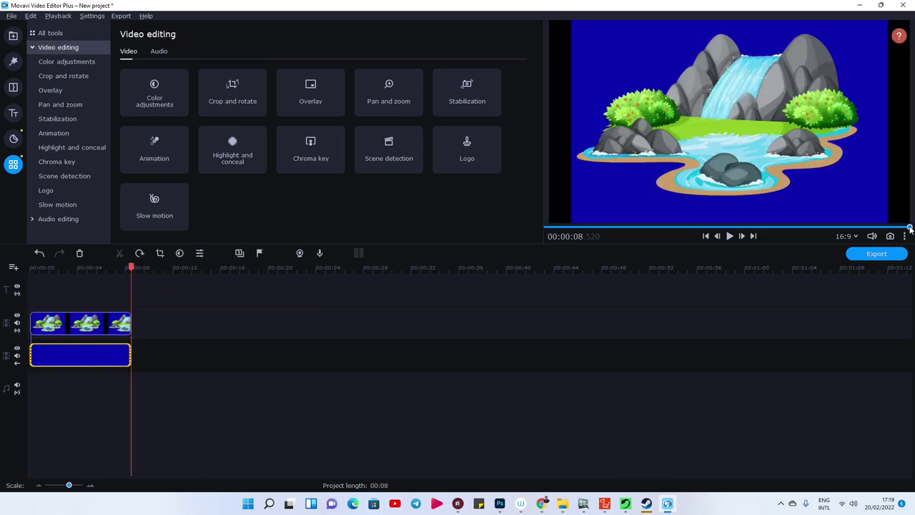
left_click(77, 324)
left_click(159, 254)
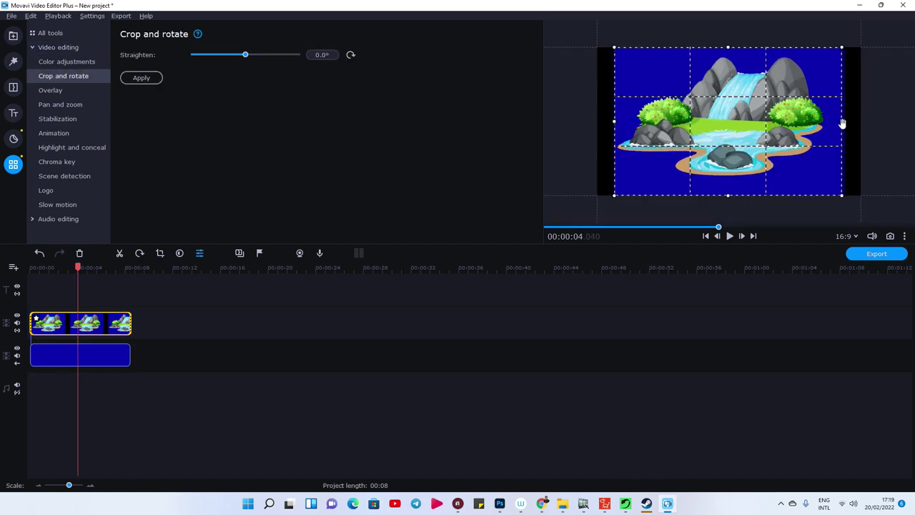
left_click(141, 78)
Export the cropped bushy waterfall as Water04 and dismiss the confirmation
key("ctrl+e")
left_click(564, 504)
left_click(564, 504)
type("04")
key("Return")
left_click(564, 504)
left_click(563, 504)
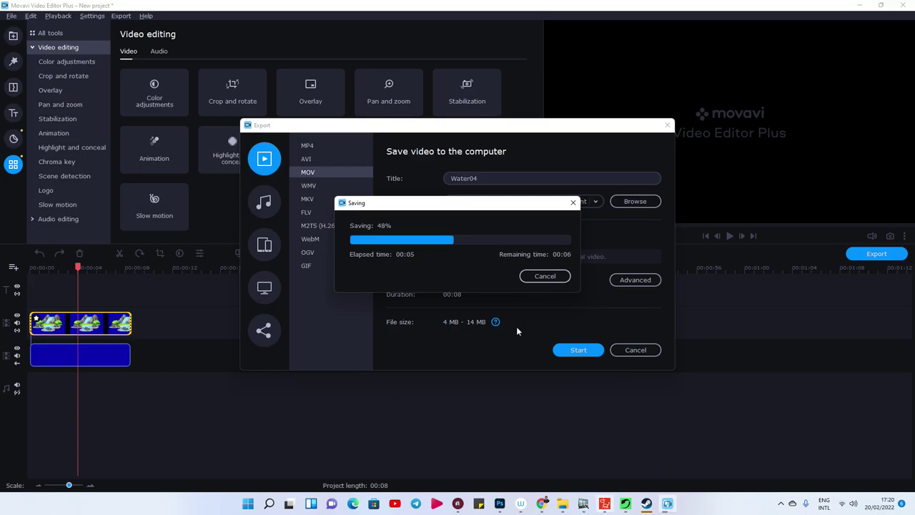
left_click(547, 270)
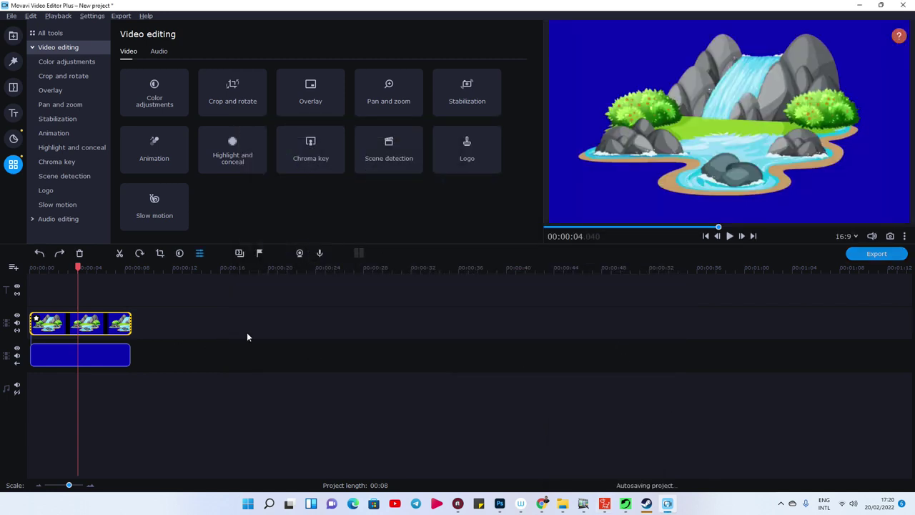
Undo to restore the remaining clips and remove the bushy waterfall clip
key("ctrl+z")
key("ctrl+z")
key("Delete")
left_click(225, 294)
Cut the remaining clip at the 20-second mark, delete the rest, and reposition the leftover clip
mouse_move(226, 272)
left_mouse_down()
mouse_move(422, 279)
mouse_move(275, 270)
left_mouse_up()
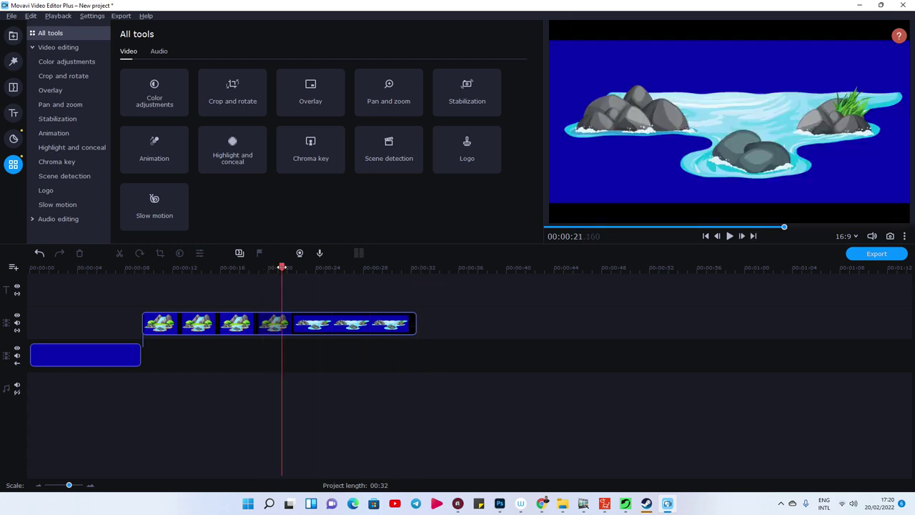
left_click(279, 324)
key("ctrl+b")
key("Delete")
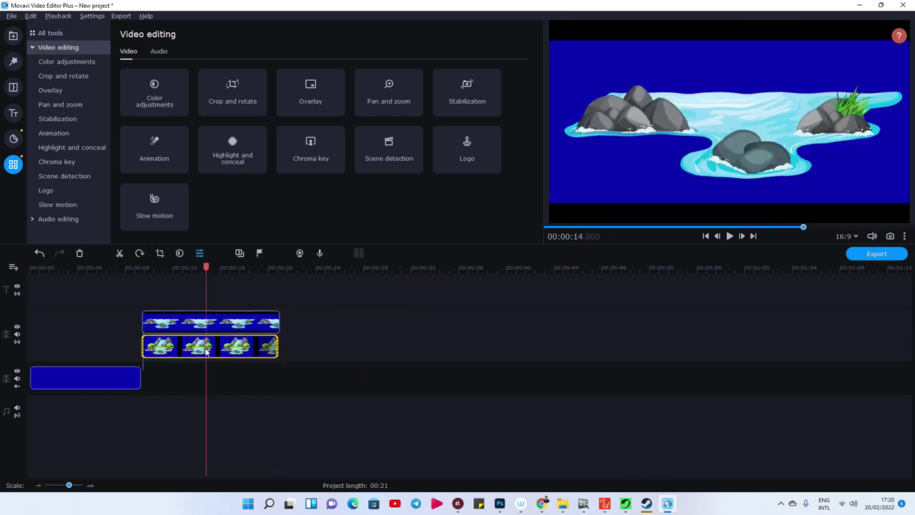
left_click_drag(200, 286, 251, 285)
left_click(252, 325)
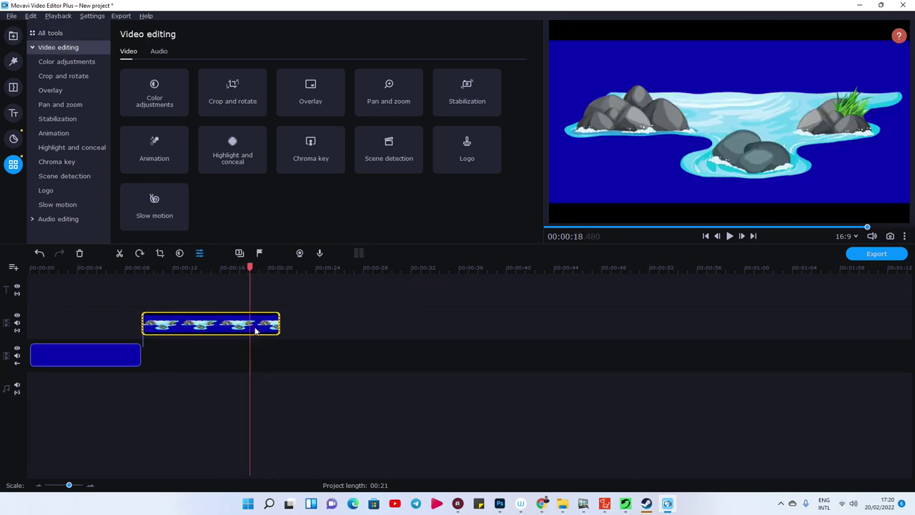
left_click_drag(252, 325, 210, 326)
left_click(209, 325)
Trim the rocks-in-a-pool clip to 9 seconds, move it to the start, and crop it tighter
left_click(253, 269)
key("ctrl+b")
key("Delete")
left_click(182, 330)
left_click_drag(183, 331, 70, 330)
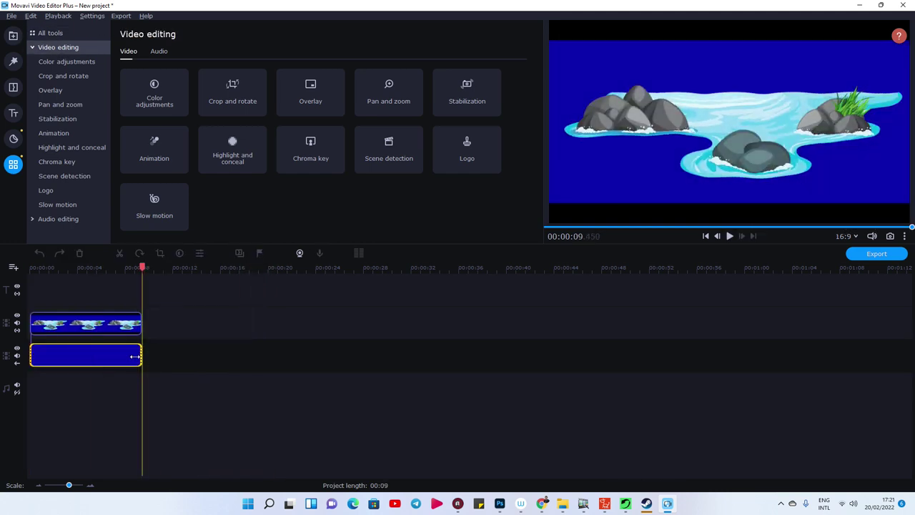
left_click(110, 324)
left_click(160, 253)
left_click_drag(730, 193, 730, 45)
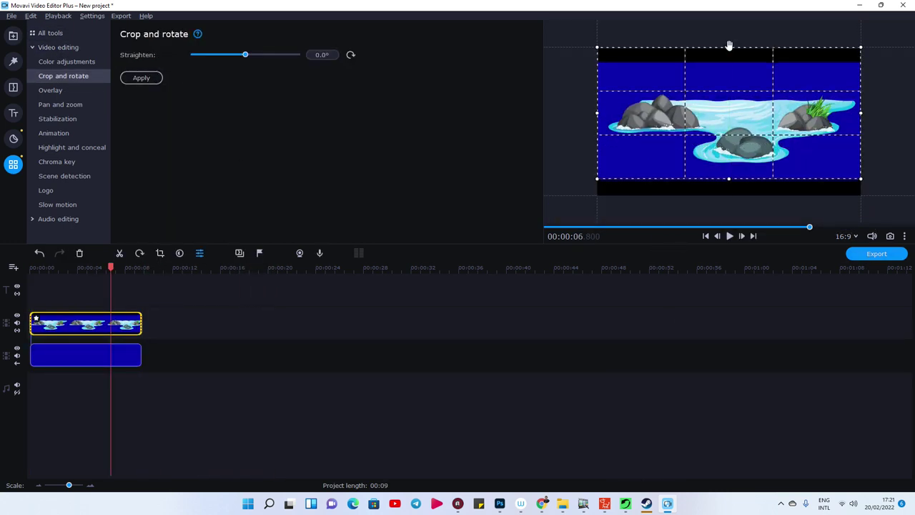
left_click(141, 77)
Export the cropped pool clip as Water05 and dismiss the confirmation
key("ctrl+e")
type("Water05")
key("Return")
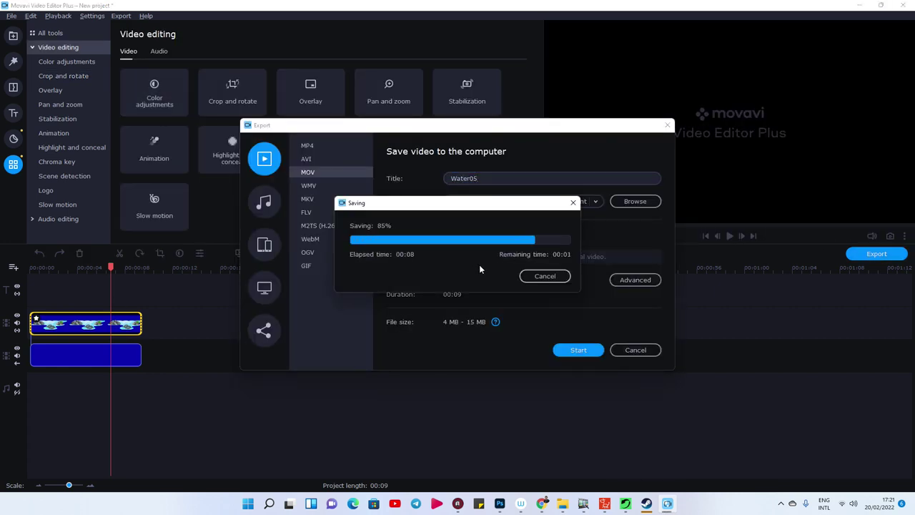
left_click(540, 270)
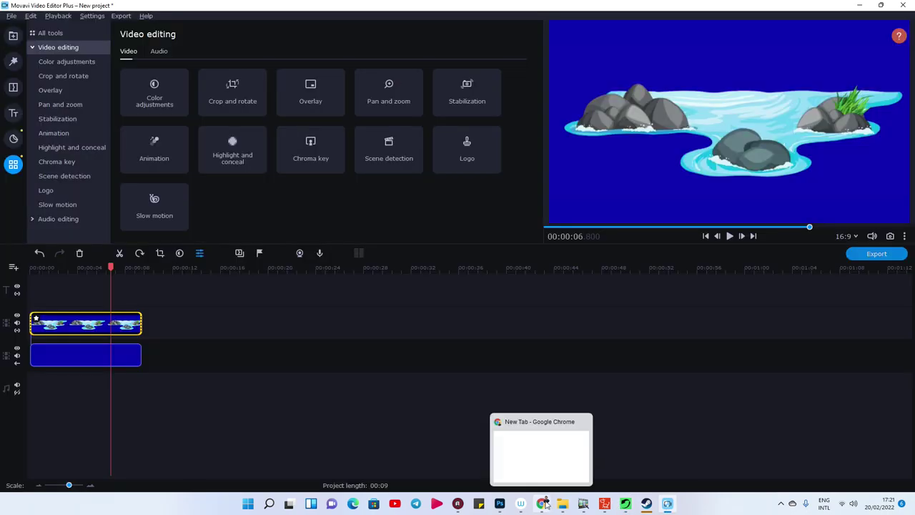
left_click(583, 503)
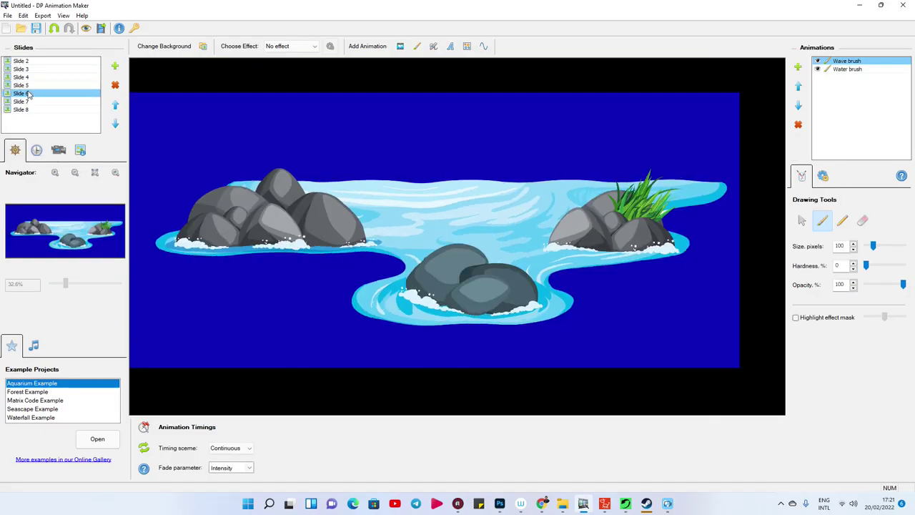
Delete Slides 2 through 6, leaving Slide 7's pond scene and Slide 8
left_click(30, 63)
key("Delete")
key("Delete")
key("Delete")
key("Delete")
key("Delete")
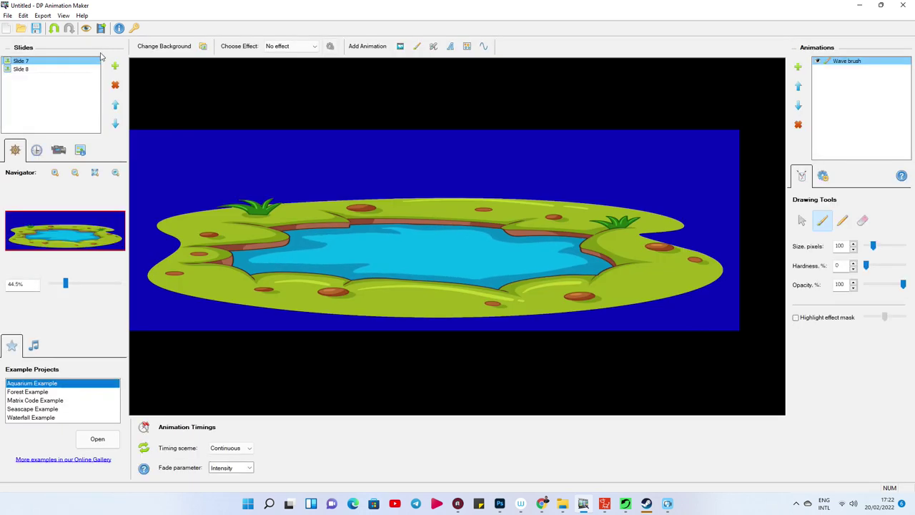
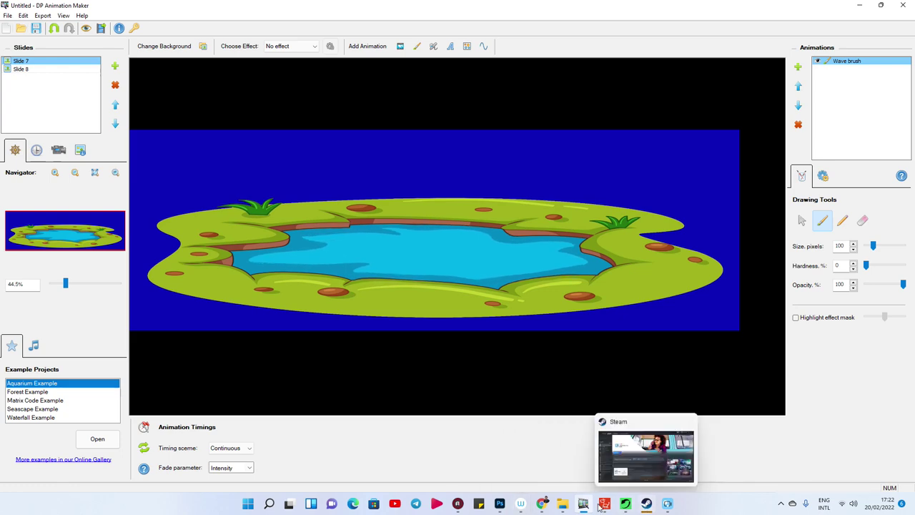
In Movavi, replace the old Water clip with Water.mp4 on the overlay track
left_click(667, 504)
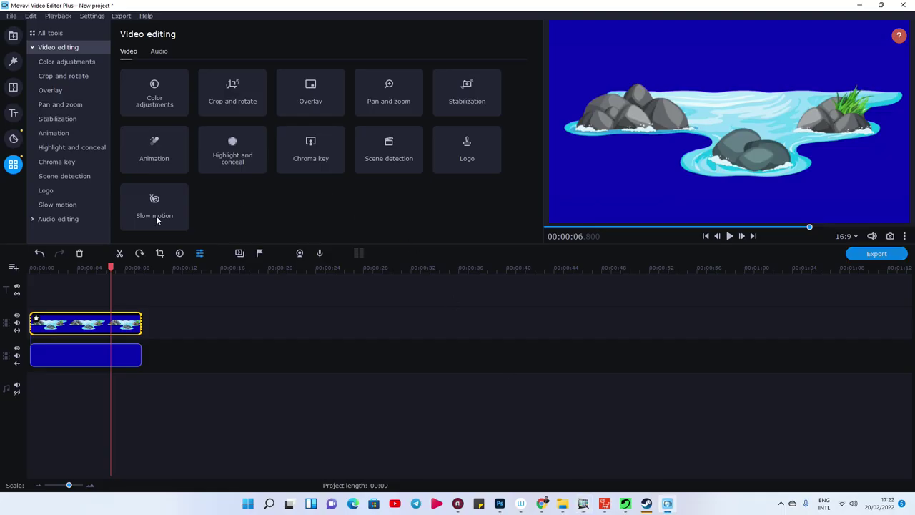
left_click(13, 36)
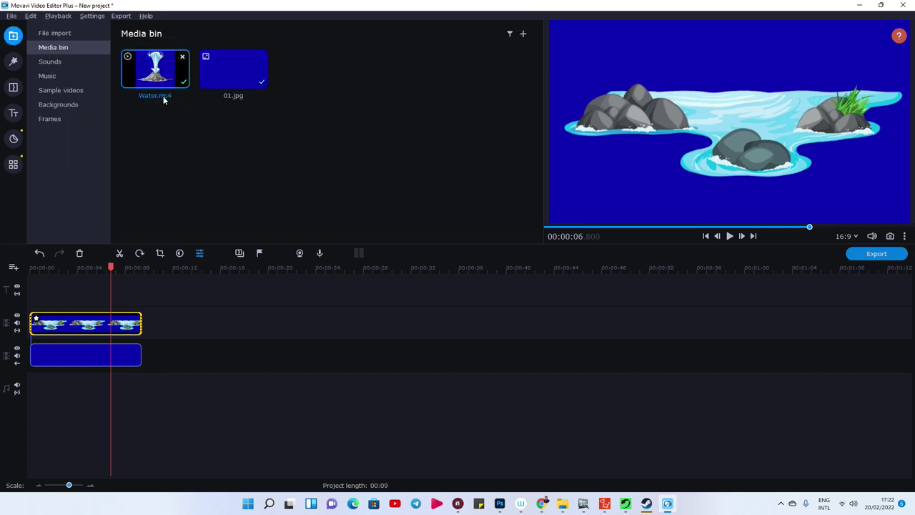
left_click(104, 321)
key("Delete")
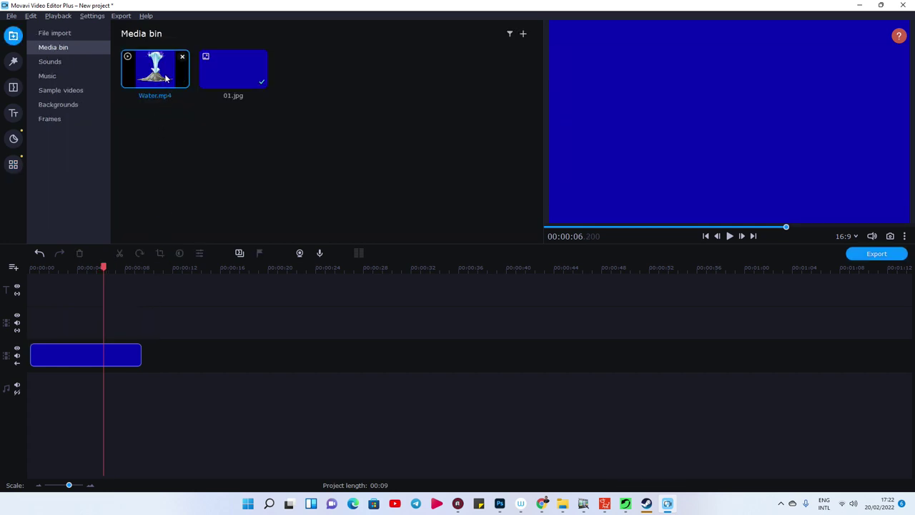
left_click_drag(163, 83, 115, 324)
Delete the duplicate main-track clip and the long water clip, keeping only the blue background
left_click(340, 354)
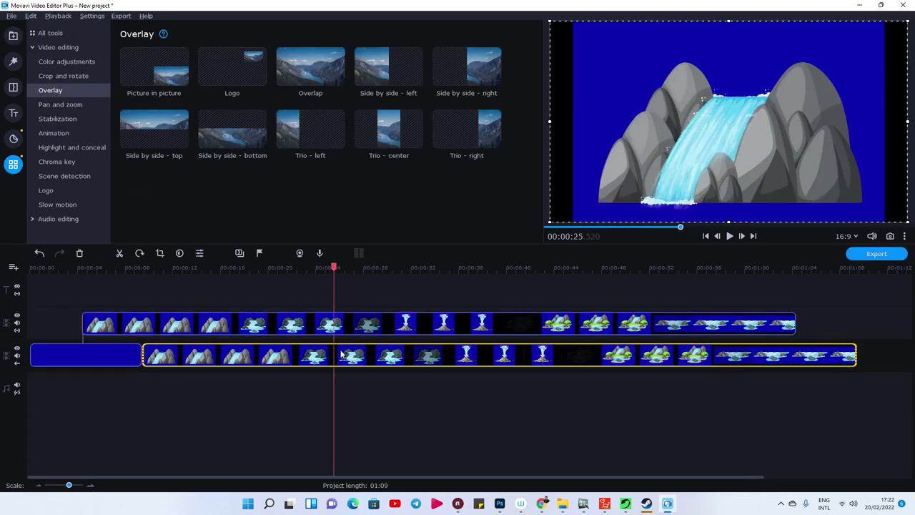
key("Delete")
left_click_drag(671, 286, 795, 268)
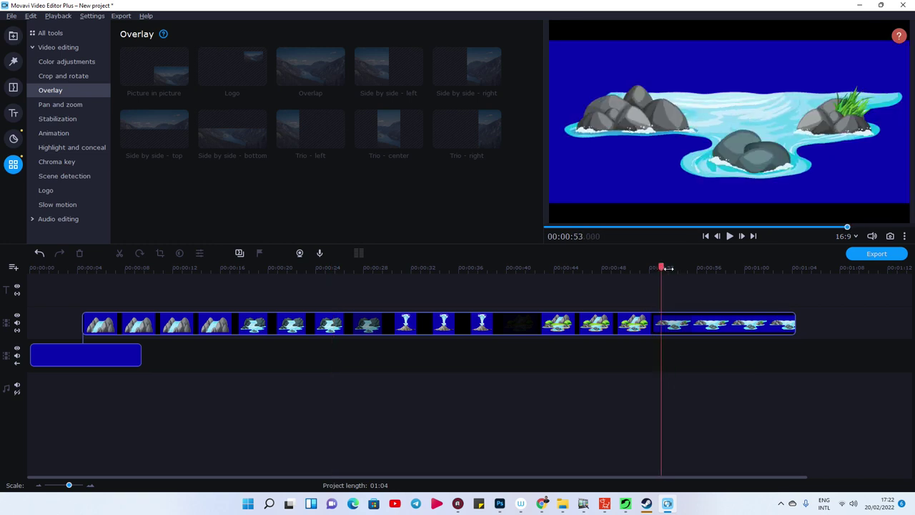
left_click_drag(794, 268, 773, 272)
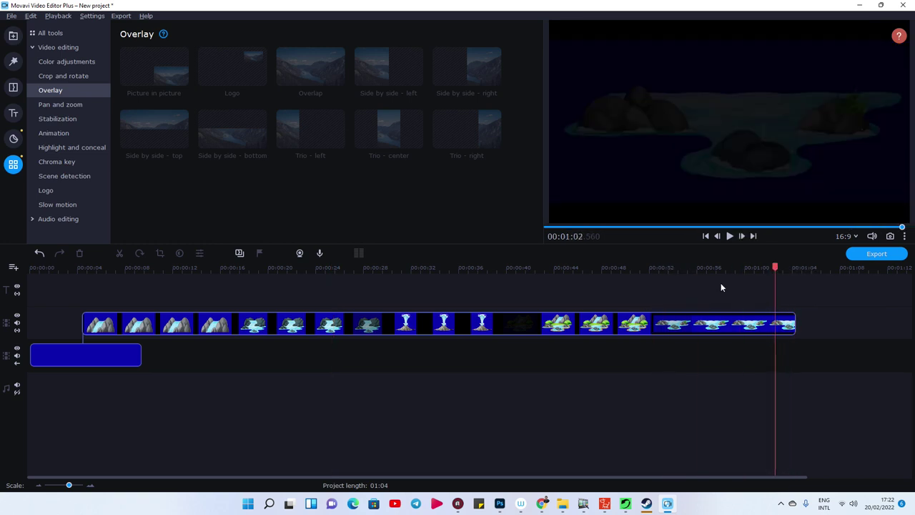
left_click(424, 331)
key("Delete")
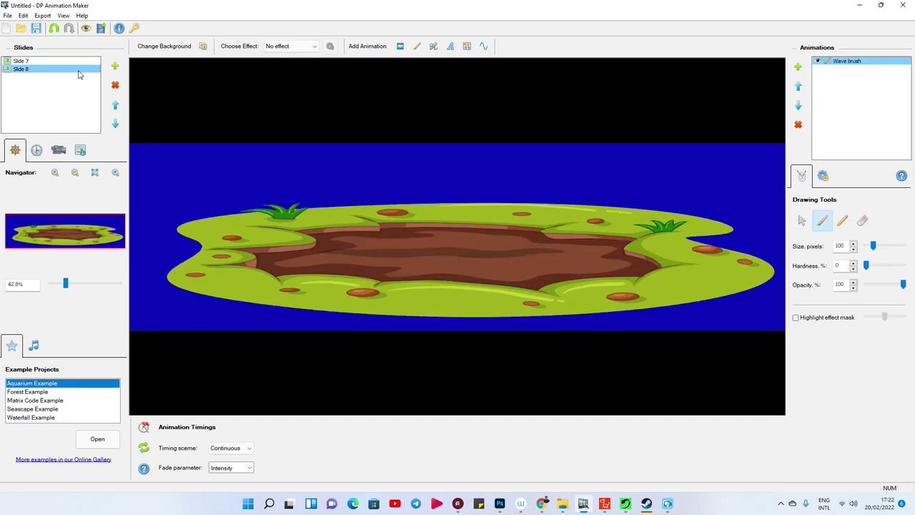
Export the pond animation from DP Animation Maker as the MP4 file Water02
key("ctrl+e")
left_click(390, 178)
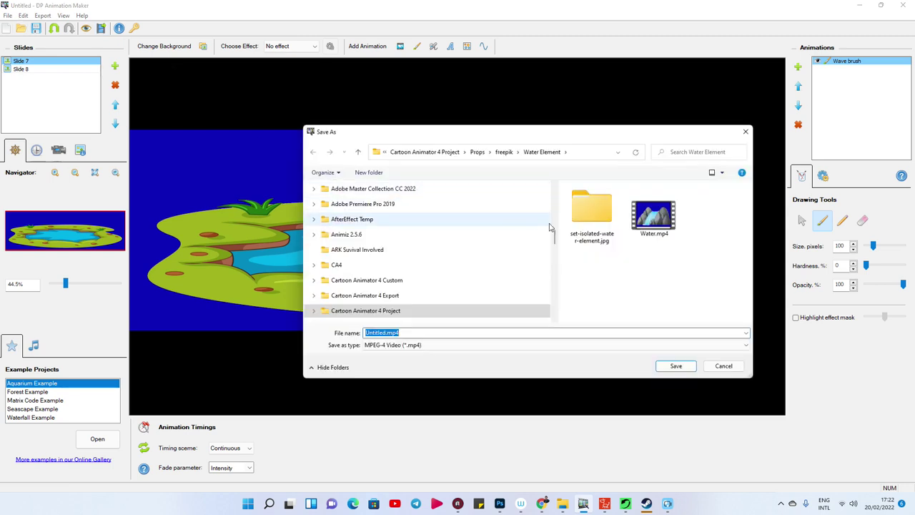
type("Water")
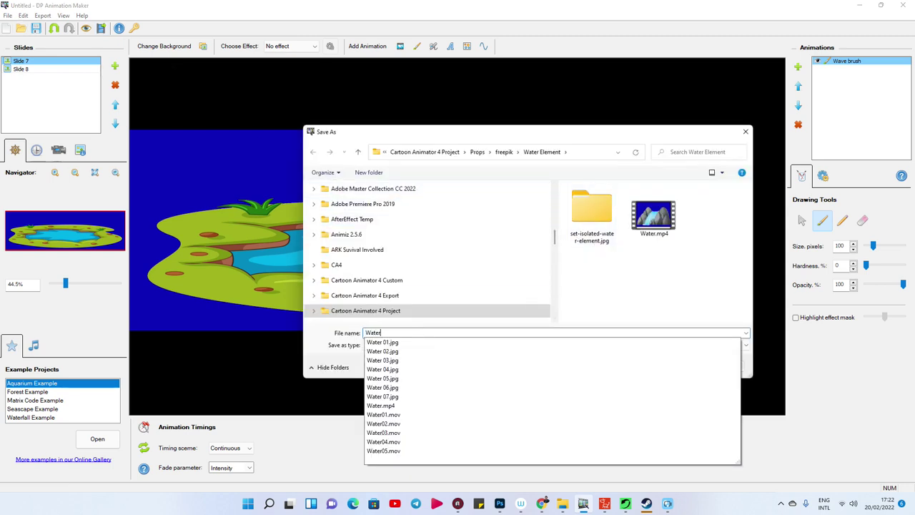
type("02")
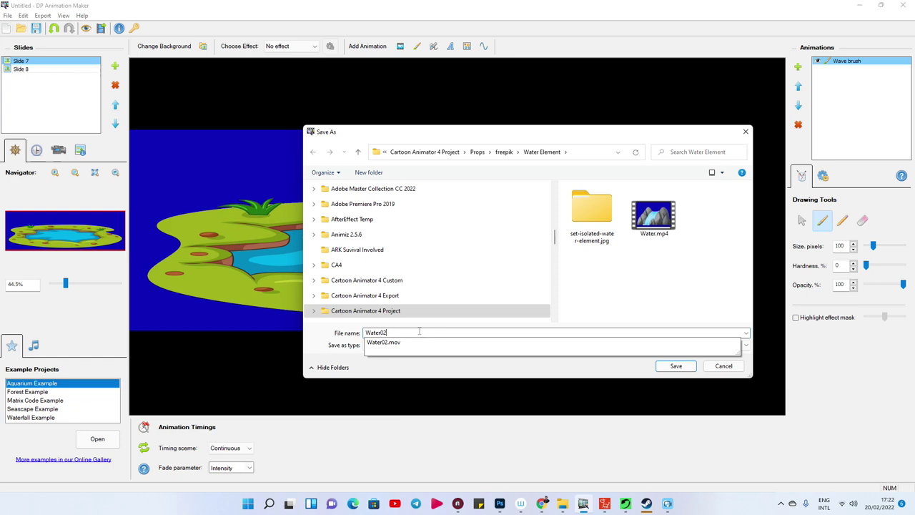
key("Return")
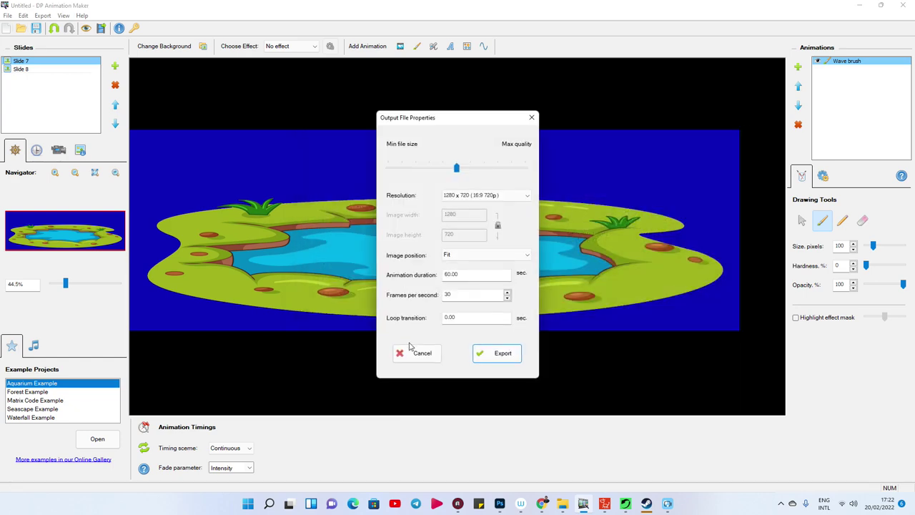
left_click(498, 358)
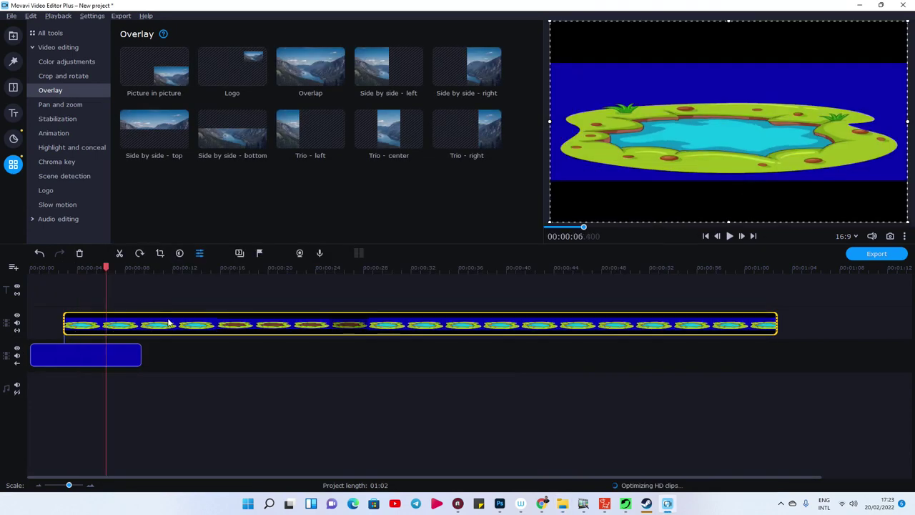
Trim the full pond clip to 9 seconds, crop it, and export it as MOV Water06
left_click_drag(211, 267, 141, 268)
key("ctrl+b")
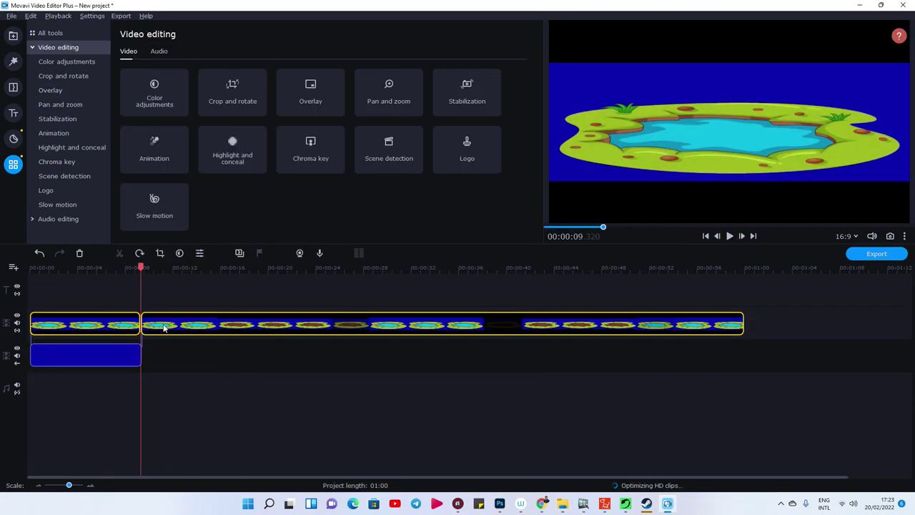
key("Delete")
left_click(134, 355)
left_click(121, 323)
left_click(233, 93)
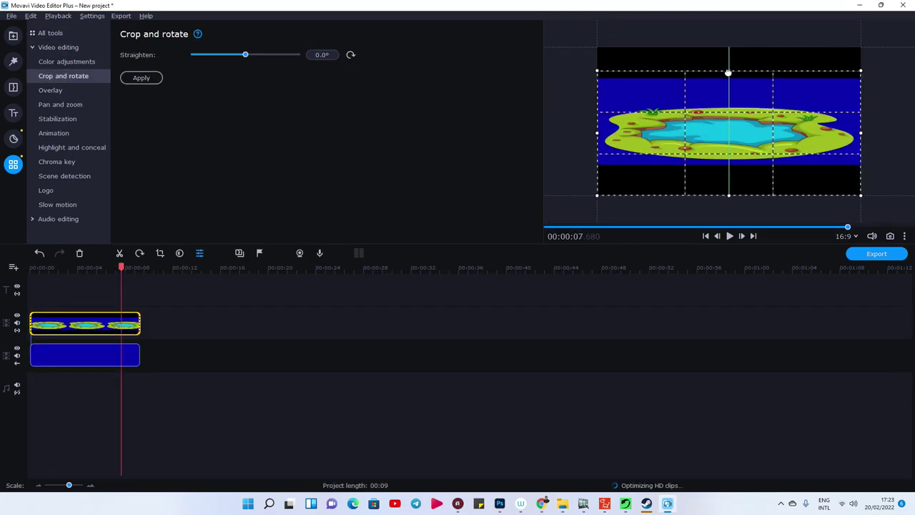
key("ctrl+e")
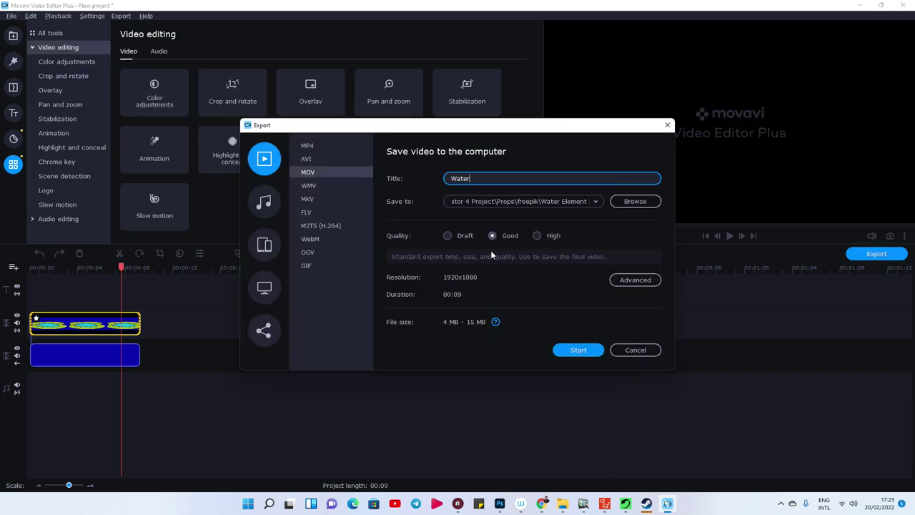
type("er06")
key("Return")
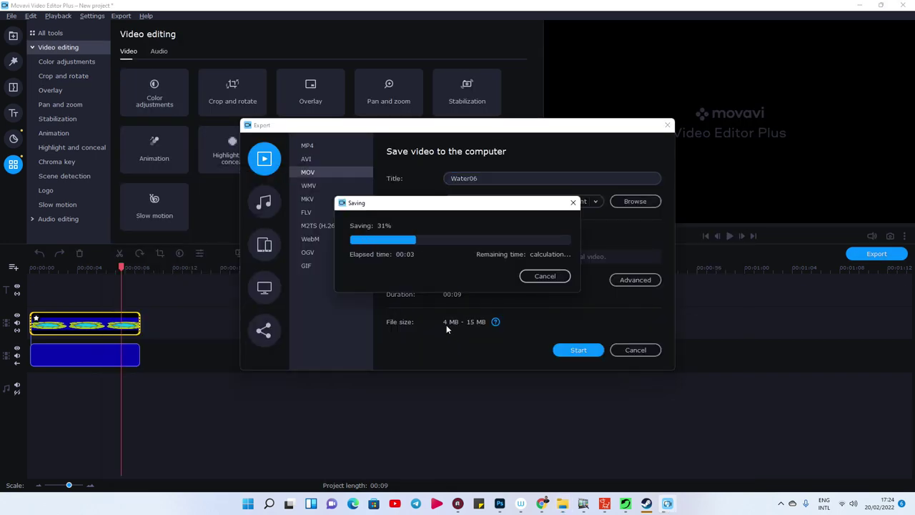
key("Return")
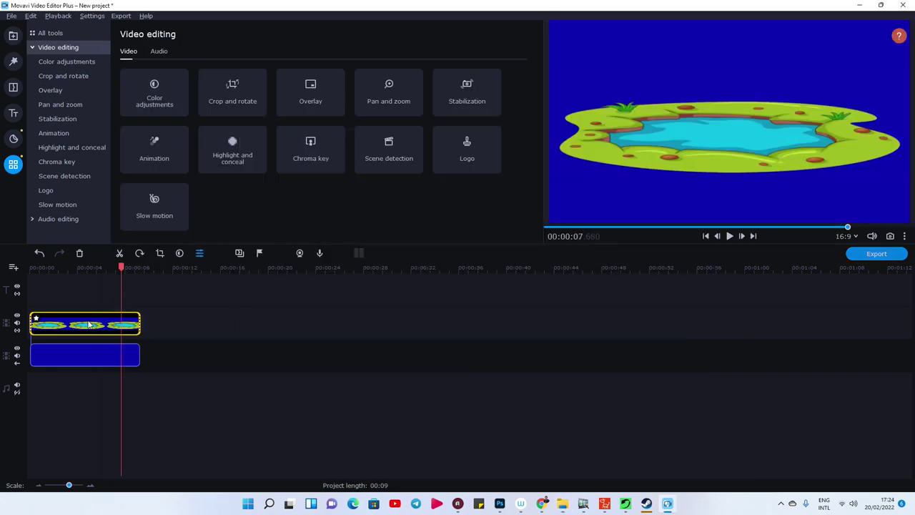
Add the dry pond clip, trim it to 9 seconds, crop it, and export it as MOV Water07
mouse_move(139, 267)
left_mouse_down()
mouse_move(552, 266)
mouse_move(185, 266)
left_mouse_up()
scroll(185, 267, "up", 1)
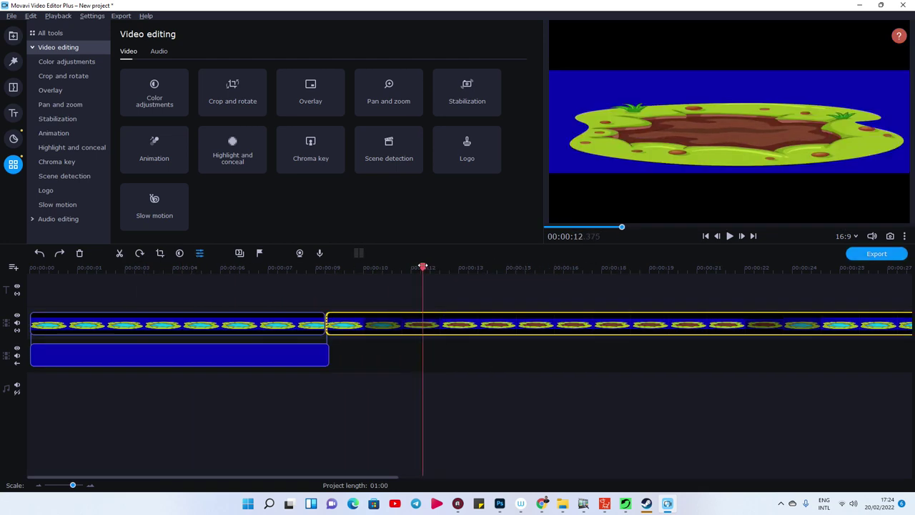
left_click_drag(358, 325, 98, 327)
left_click(369, 271)
left_click_drag(369, 276, 326, 276)
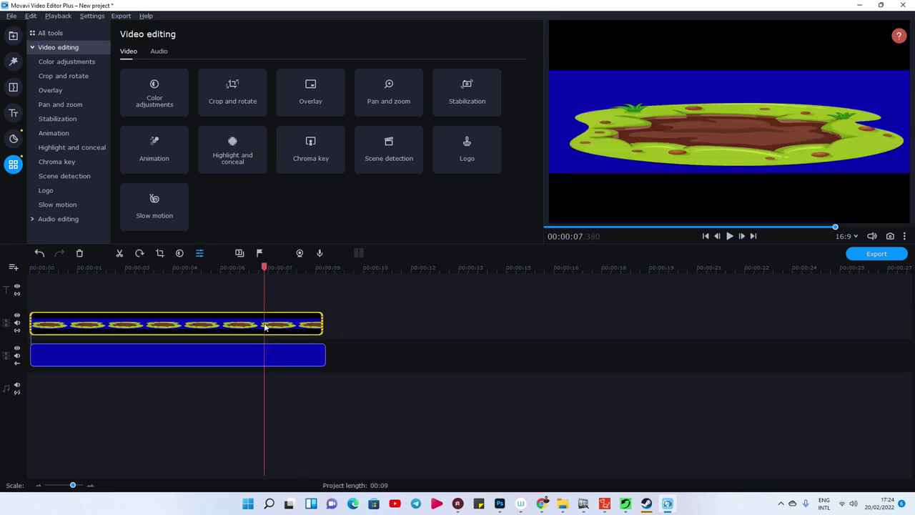
left_click(159, 253)
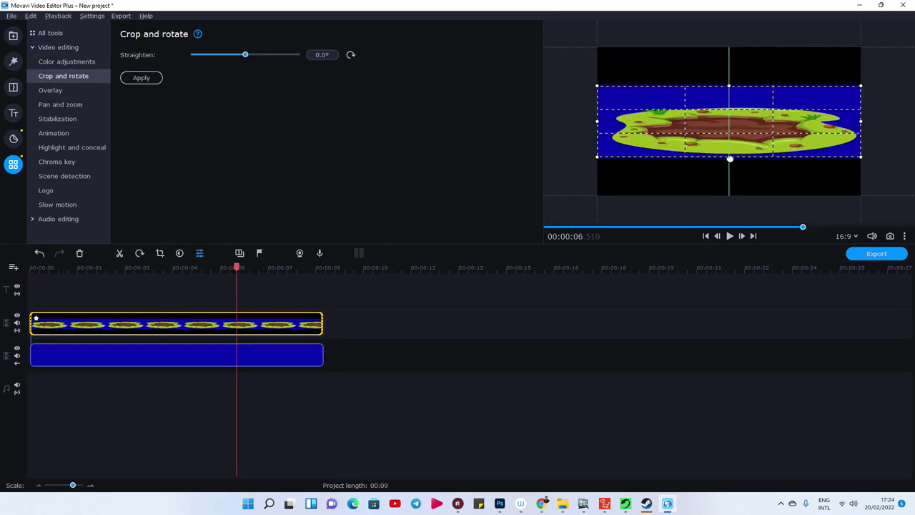
left_click(141, 78)
left_click(877, 253)
type("Water07")
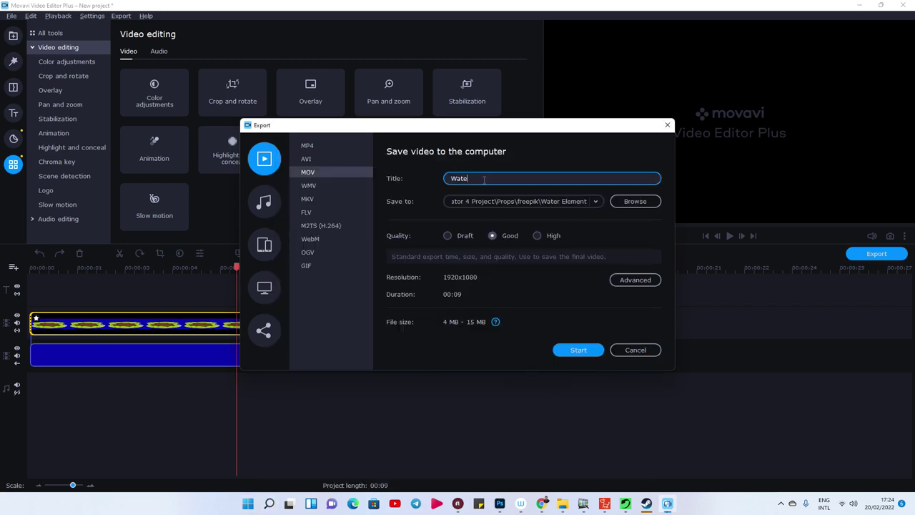
key("Return")
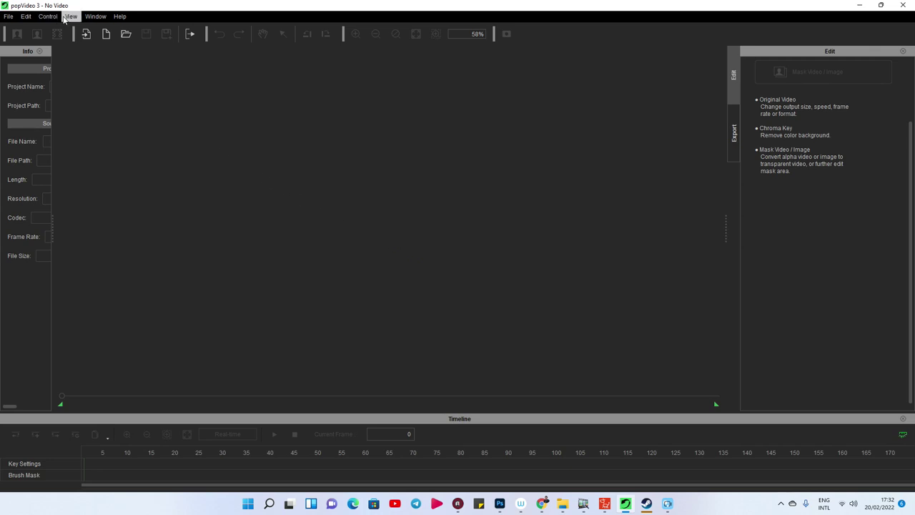
Open Water01.mov in popVideo and chroma-key out its blue background
left_click(9, 16)
left_click(28, 76)
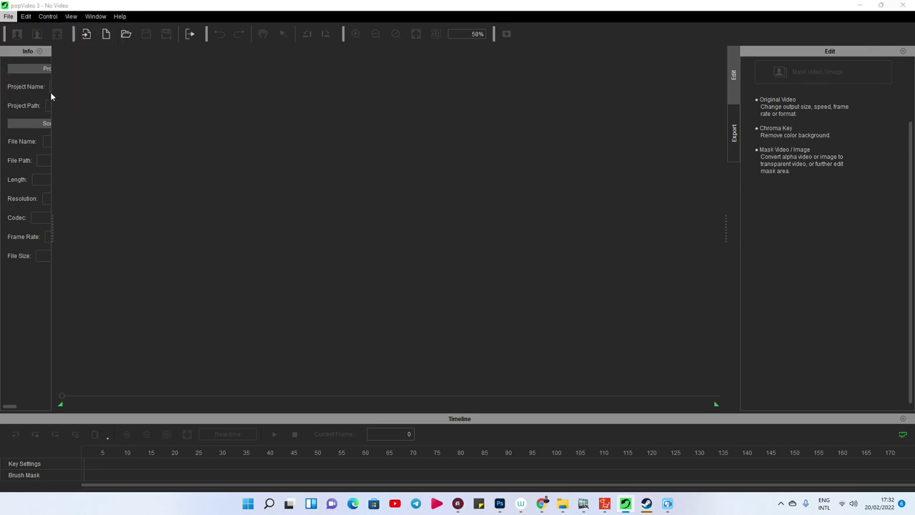
scroll(279, 211, "down", 1)
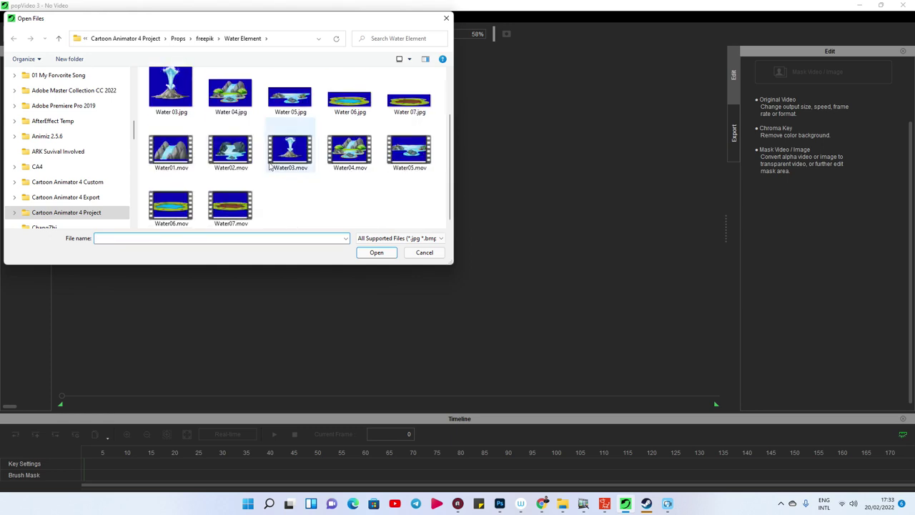
left_click(178, 154)
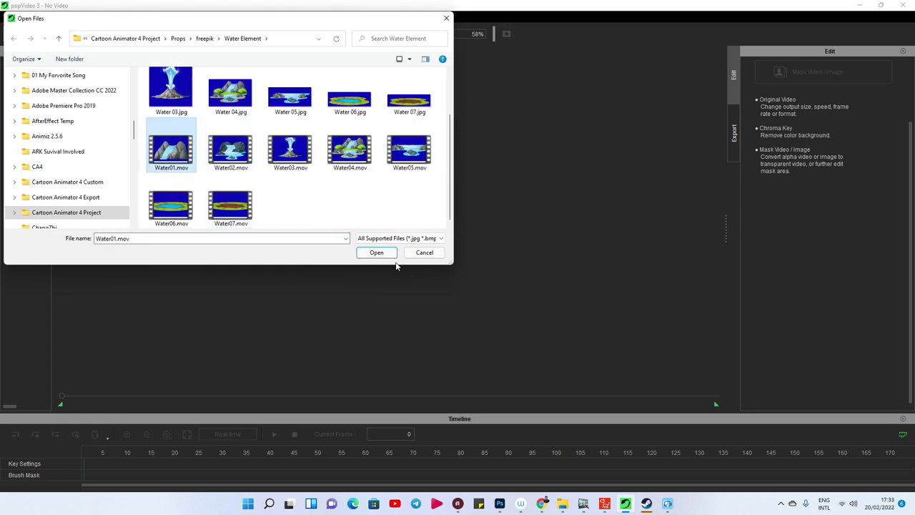
left_click(376, 252)
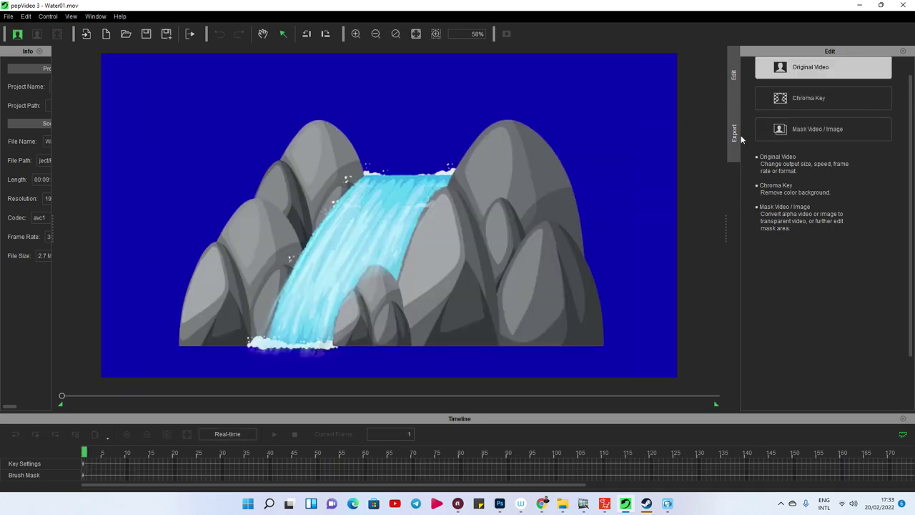
left_click(793, 119)
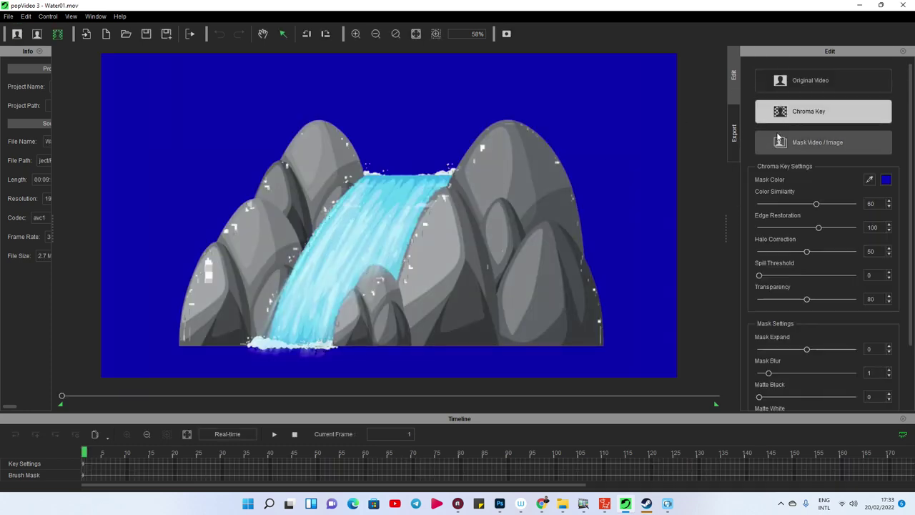
left_click(869, 179)
left_click(607, 151)
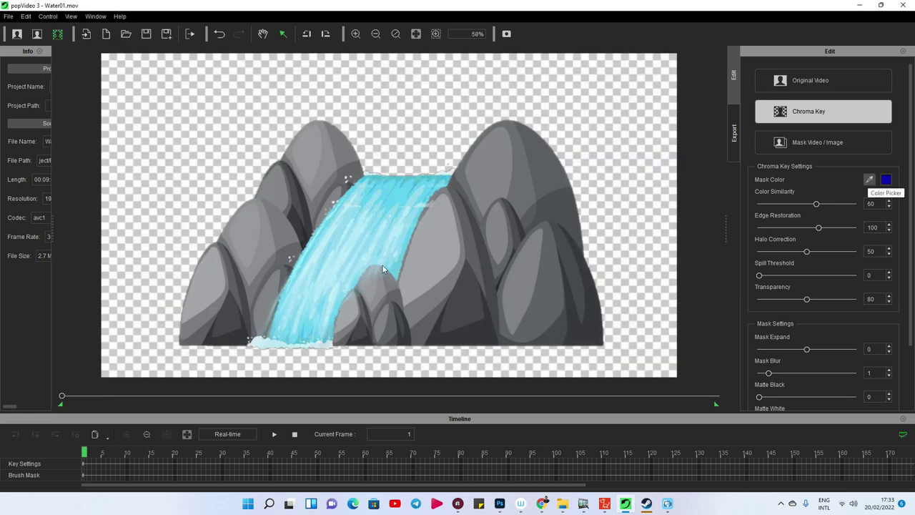
Export the keyed waterfall as Water01.popVideo, replacing the existing file
scroll(810, 336, "down", 3)
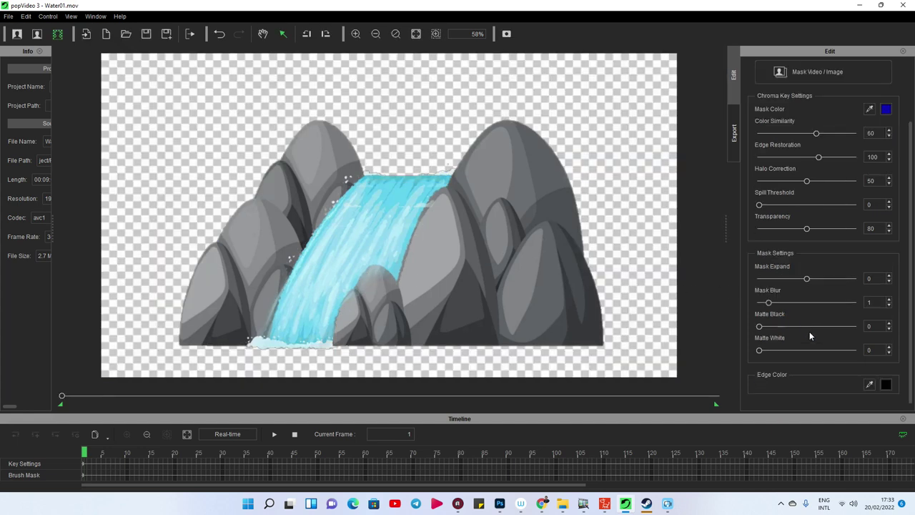
left_click(735, 159)
left_click(822, 396)
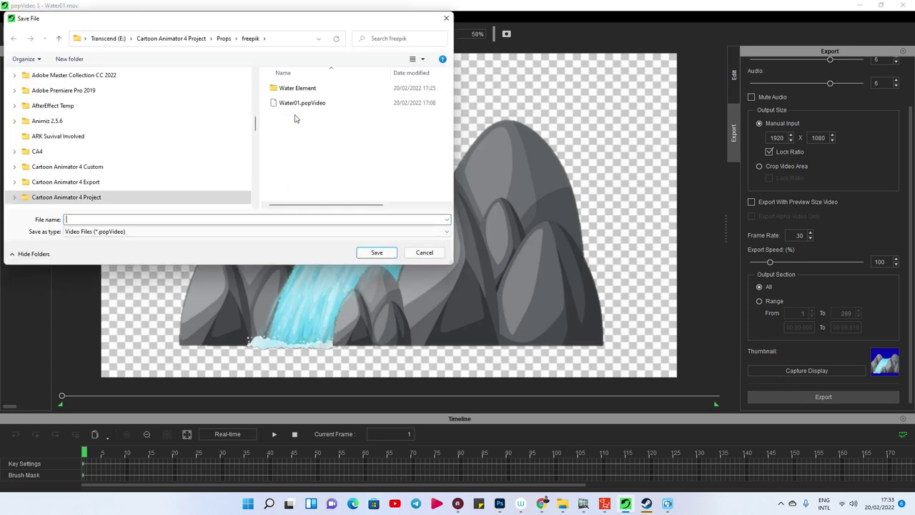
left_click(294, 105)
left_click(377, 253)
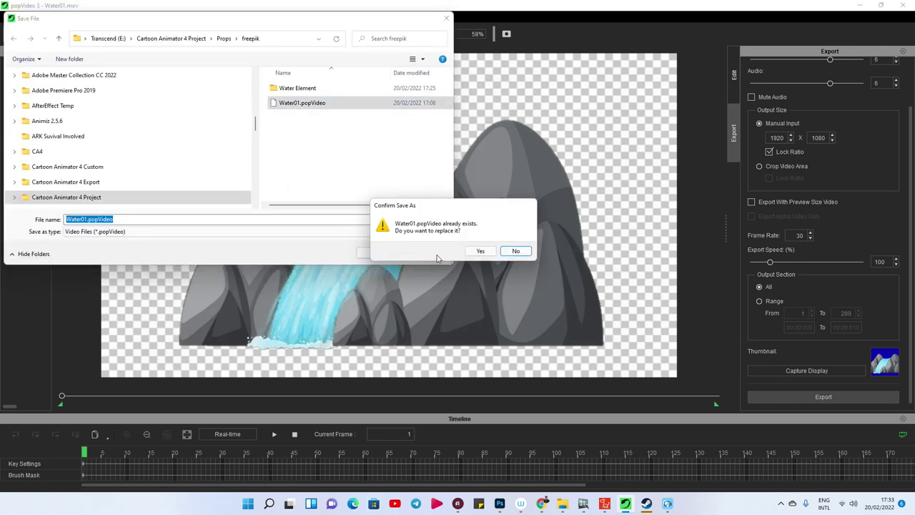
left_click(487, 252)
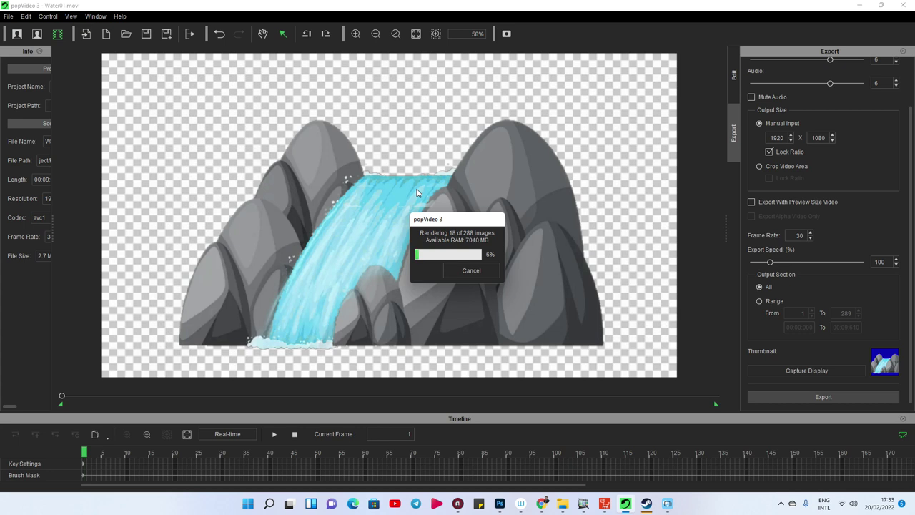
left_click(471, 270)
Start a new project, open Water02.mov, and apply the chroma key
left_click(9, 16)
left_click(29, 22)
left_click(9, 16)
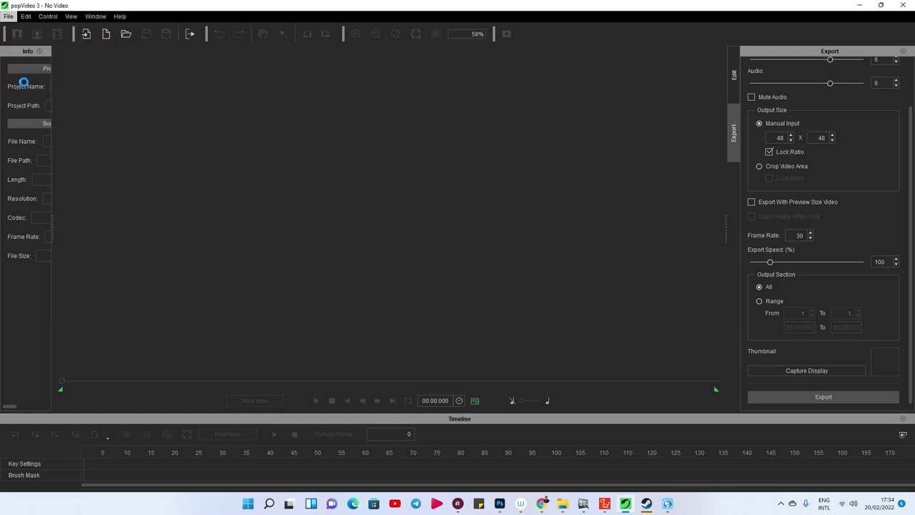
left_click(32, 77)
left_click(231, 145)
left_click(374, 253)
left_click(784, 128)
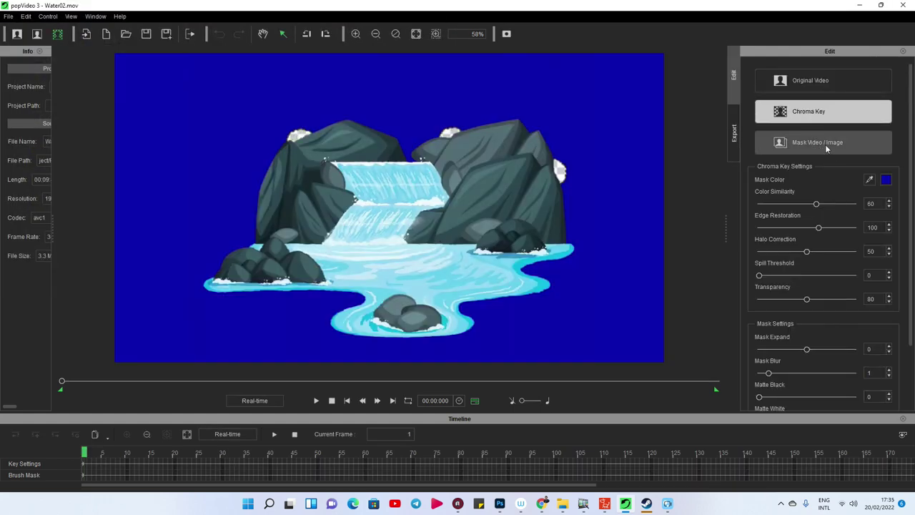
Export the keyed clip as Water02.popVideo
scroll(830, 286, "down", 3)
left_click(734, 133)
left_click(824, 397)
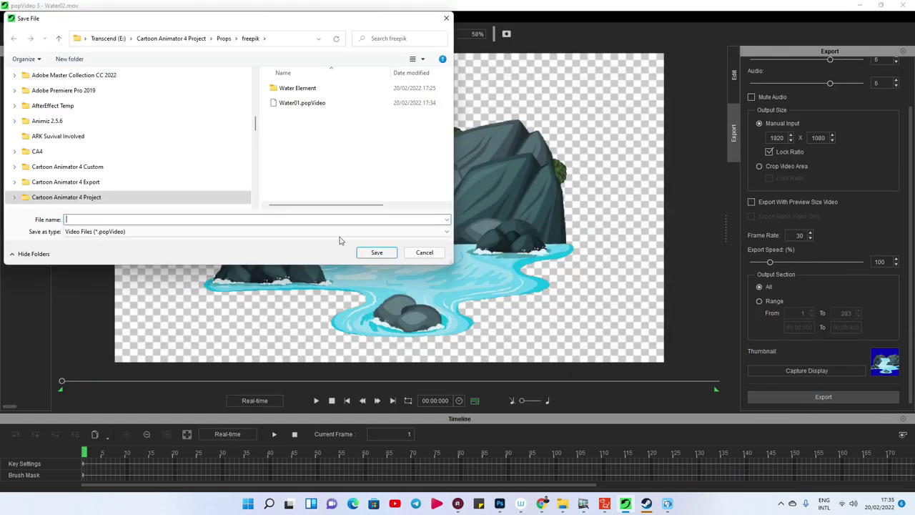
left_click(302, 103)
type("2")
left_click(377, 252)
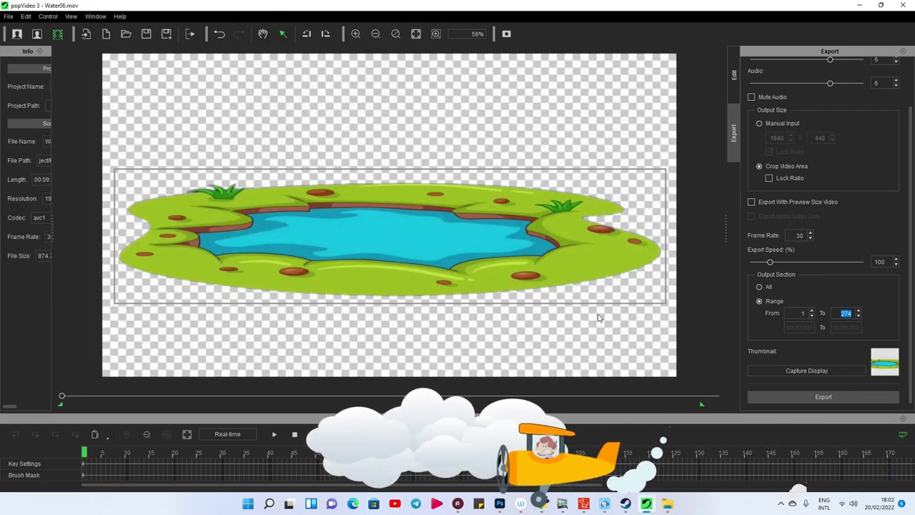
Select Water01 through Water07.popVideo in the freepik folder
left_click(667, 504)
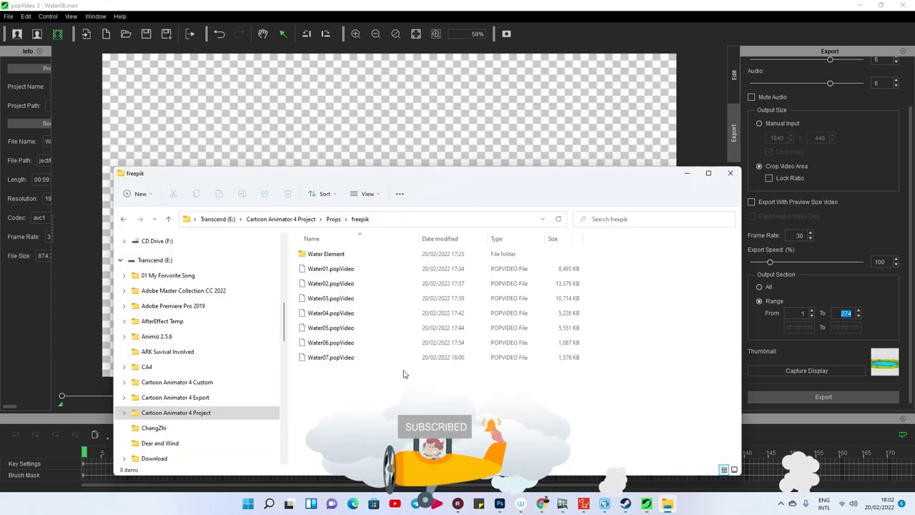
left_click(318, 268)
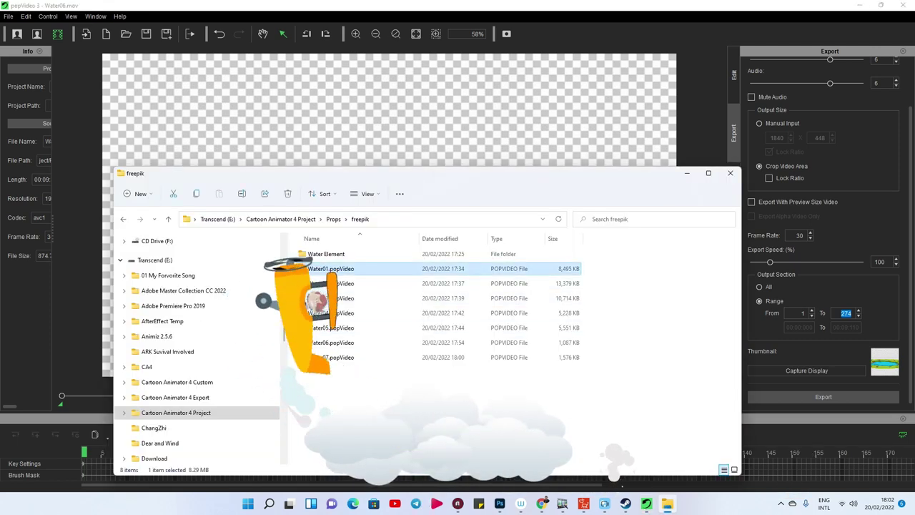
left_click(330, 357, "shift")
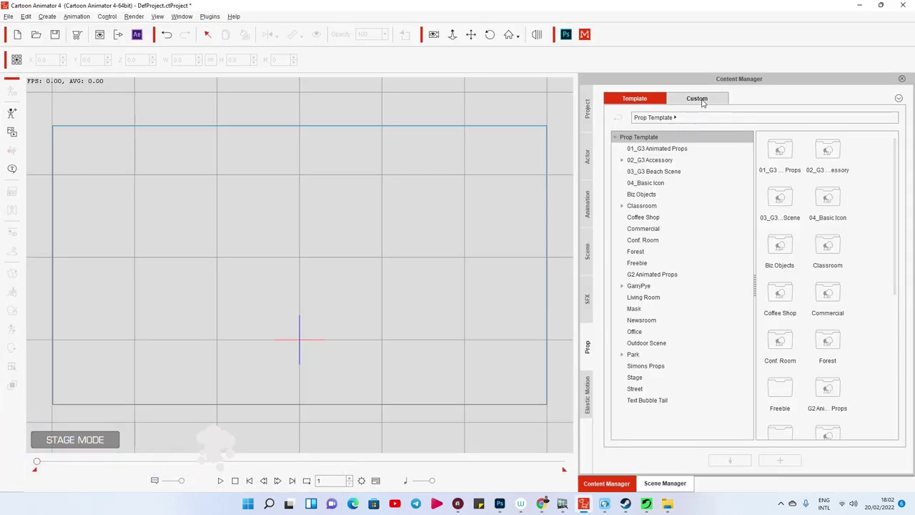
Go to the Custom prop library and open the Nature > Nature Animate folder
left_click(700, 101)
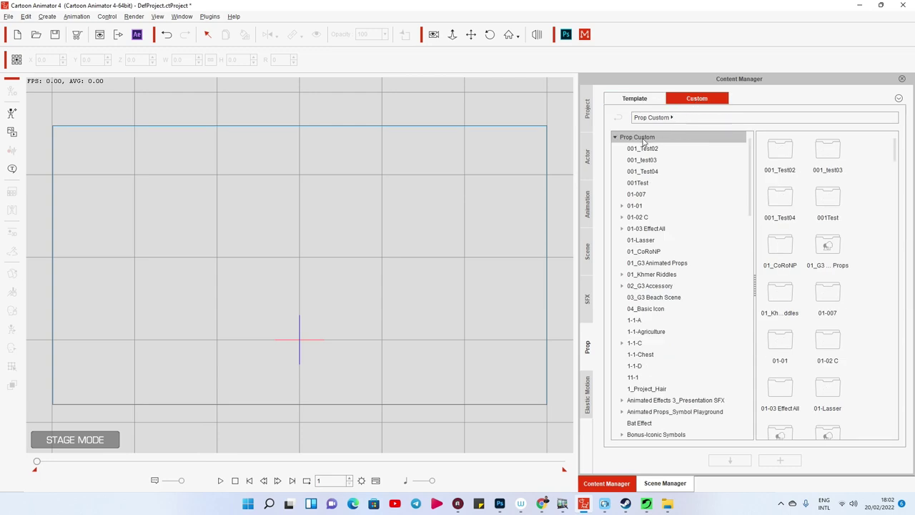
scroll(801, 275, "down", 5)
scroll(801, 275, "down", 3)
scroll(691, 320, "down", 3)
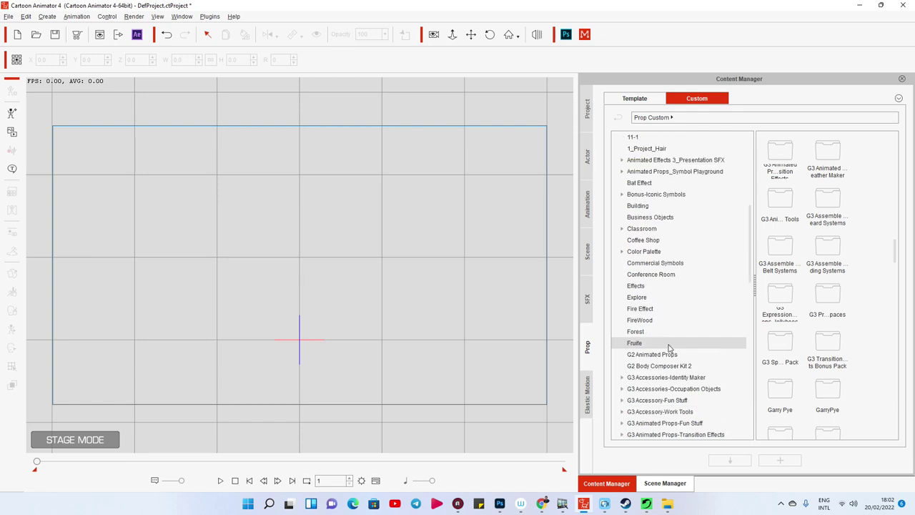
scroll(649, 365, "down", 6)
scroll(649, 370, "down", 6)
scroll(651, 379, "down", 4)
scroll(640, 279, "up", 3)
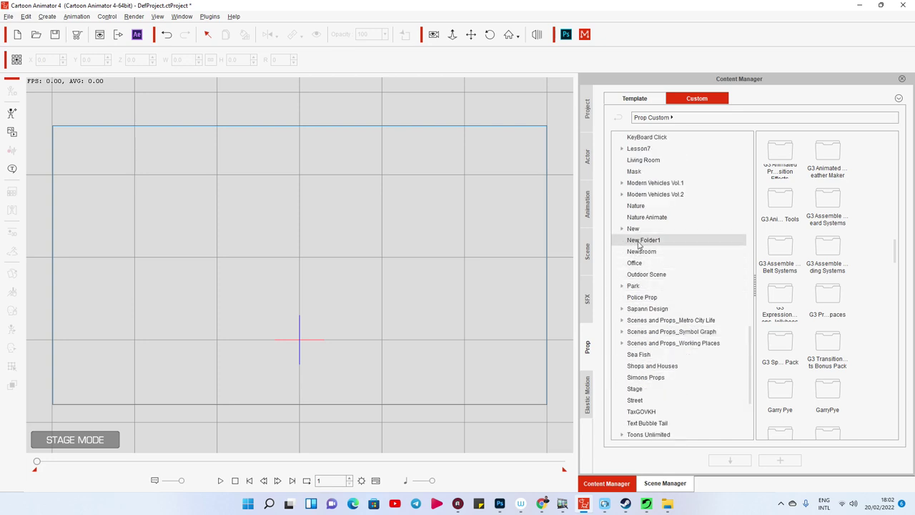
left_click(636, 205)
left_click(644, 217)
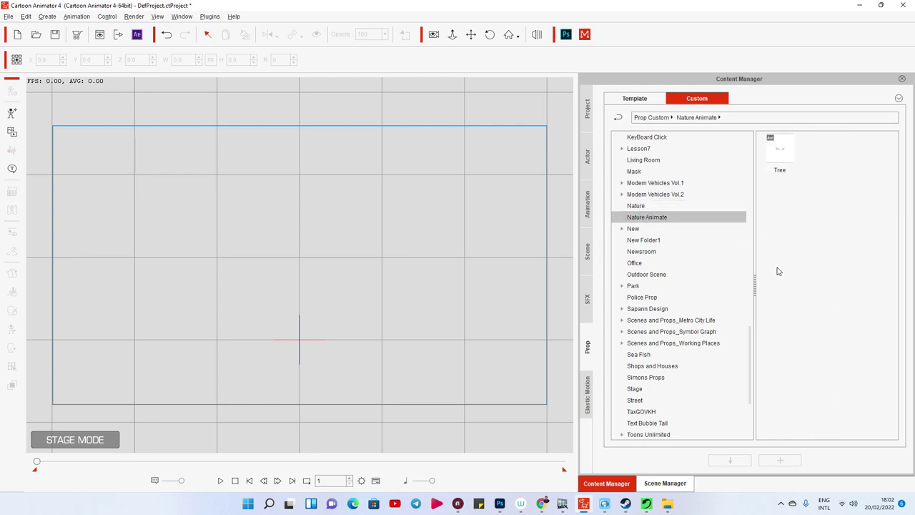
Locate the Nature Animate folder on disk and paste the seven Water popVideo files into it
right_click(803, 192)
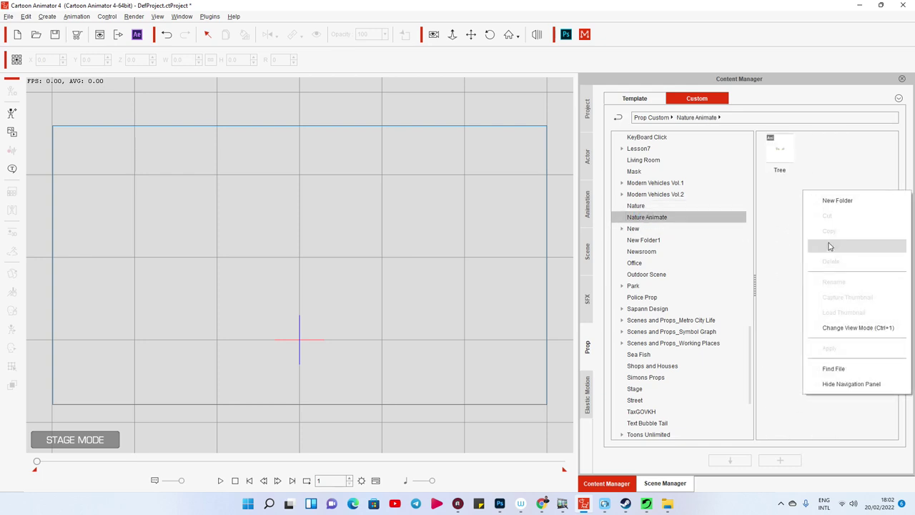
left_click(833, 368)
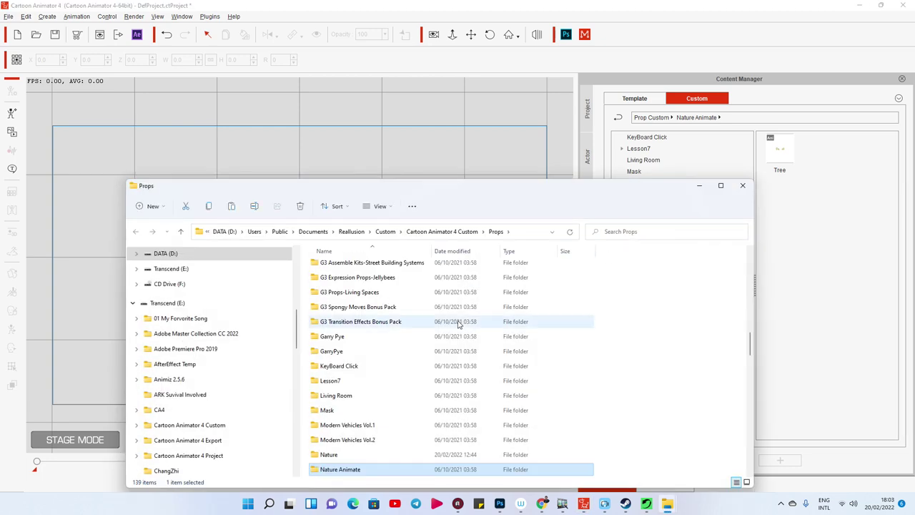
double_click(355, 468)
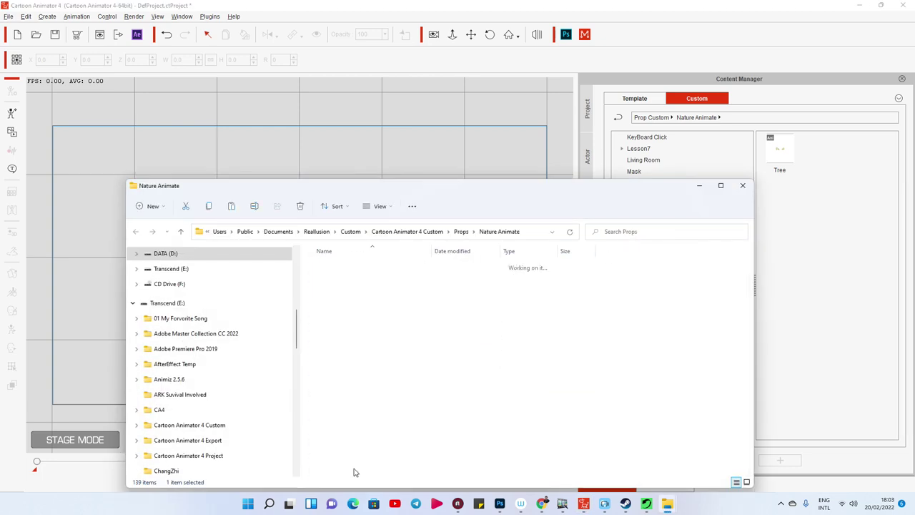
right_click(350, 312)
left_click(360, 312)
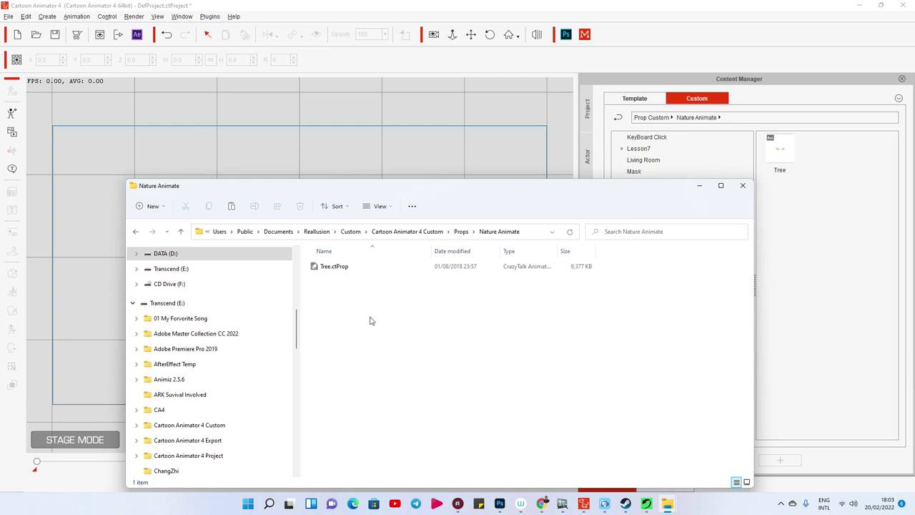
Drop Water01.popVideo onto the stage and import it as a prop
left_click_drag(411, 193, 669, 169)
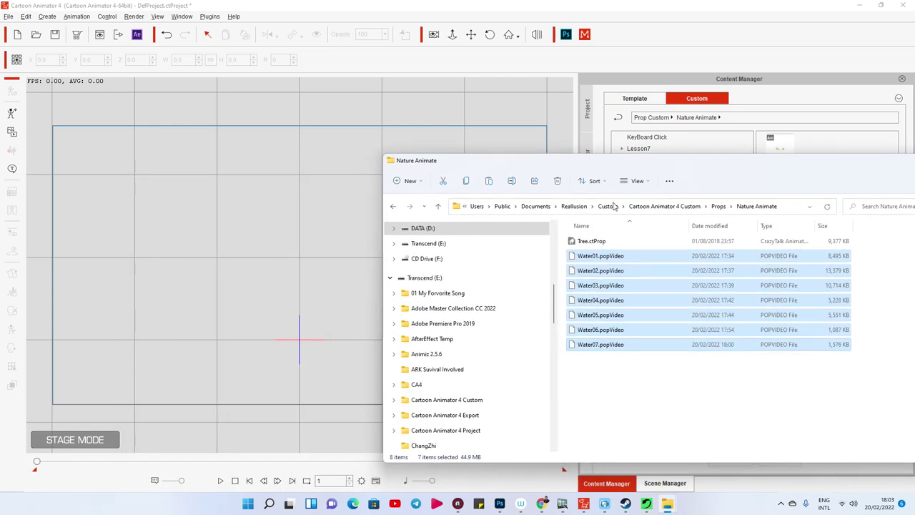
left_click(625, 287)
left_click_drag(601, 270, 308, 269)
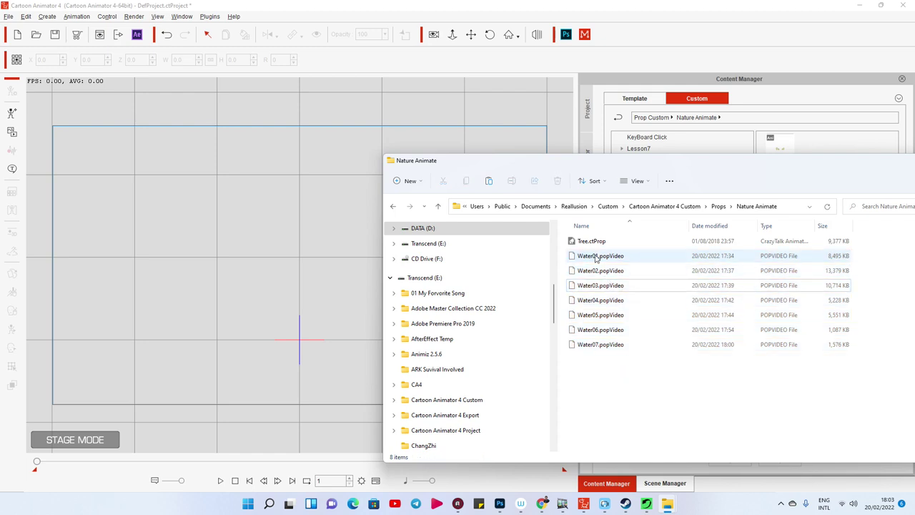
left_click(442, 226)
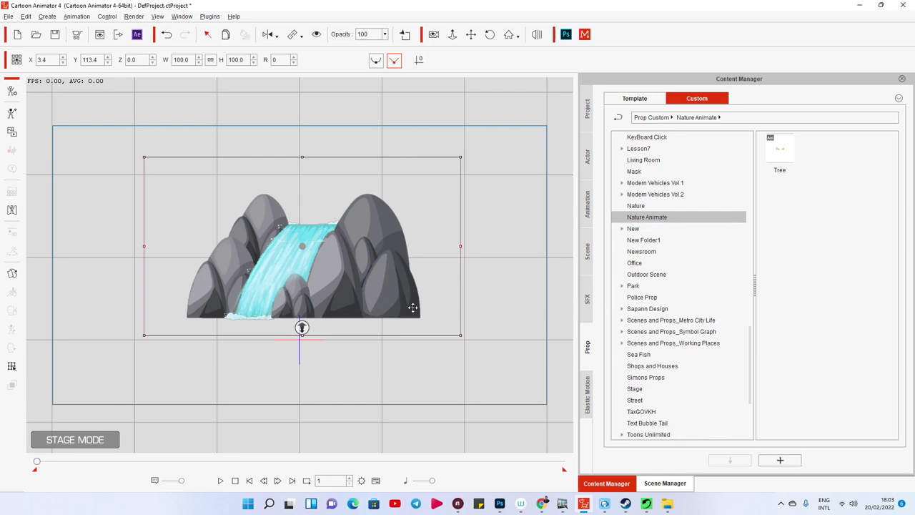
Import Water02.popVideo as a prop and place it at the upper left of the stage
left_click(668, 504)
left_click_drag(592, 270, 243, 400)
left_click(451, 255)
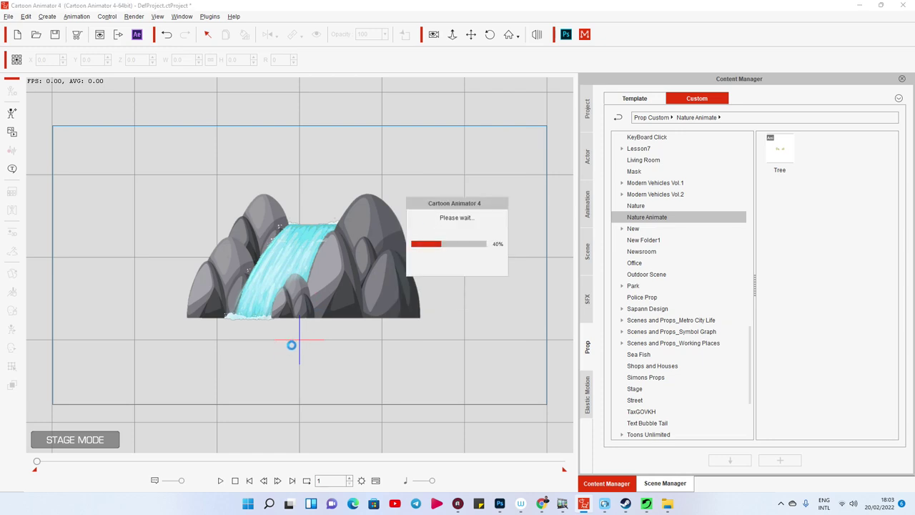
left_click_drag(280, 374, 285, 206)
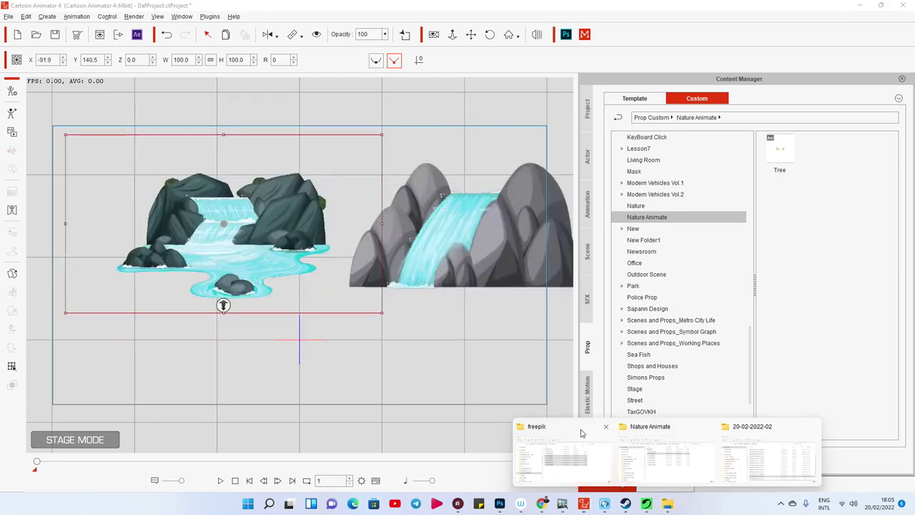
Import the Water03 geyser as a prop, place it lower middle, and play the animation
mouse_move(667, 504)
left_click(581, 455)
left_click(379, 400)
left_click_drag(321, 299, 110, 365)
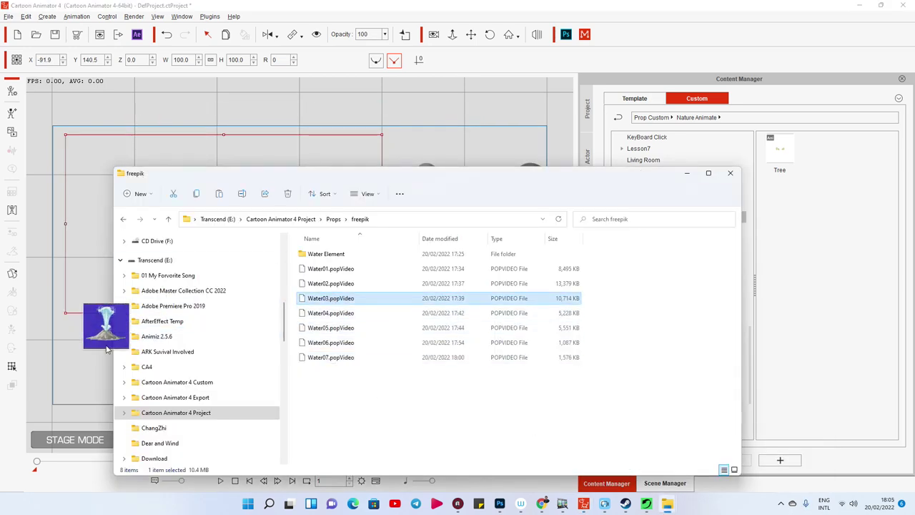
left_click(454, 256)
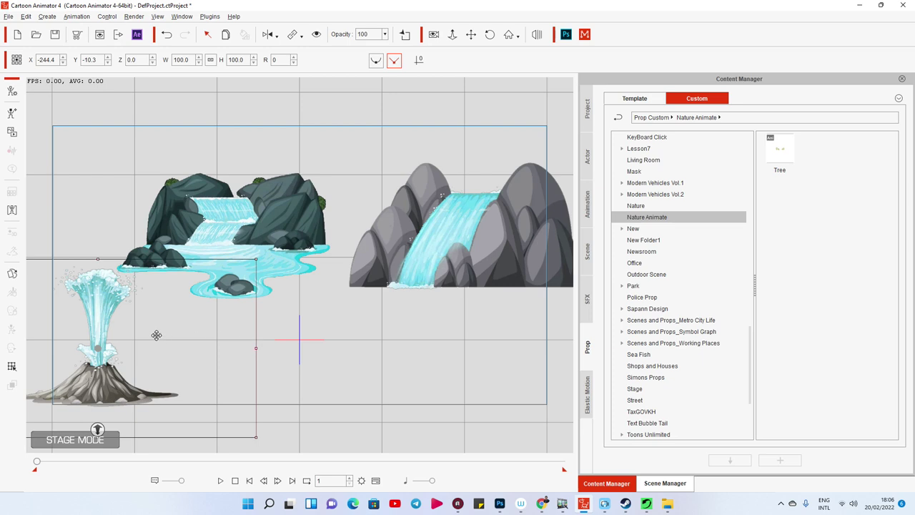
left_click_drag(156, 334, 280, 350)
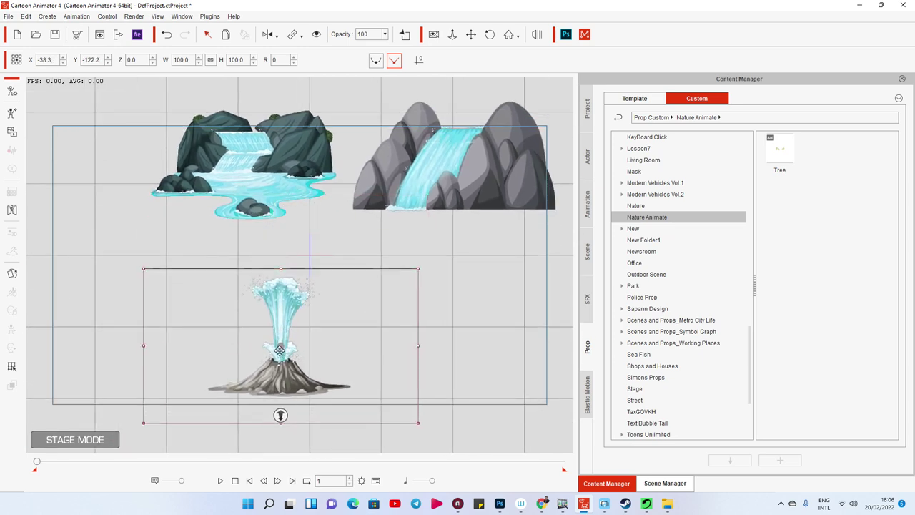
key("space")
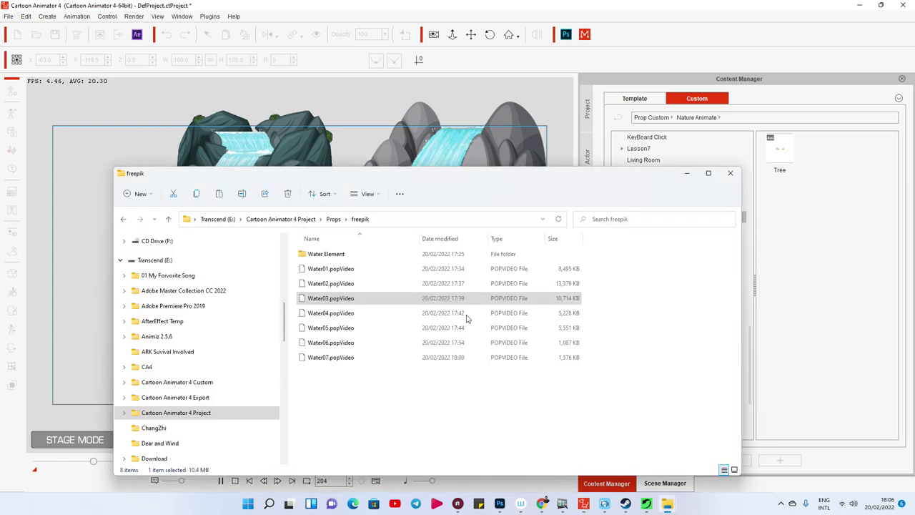
Import Water04.popVideo onto the stage as a prop and preview the animation
mouse_move(458, 314)
left_mouse_down()
mouse_move(291, 316)
mouse_move(368, 333)
left_mouse_up()
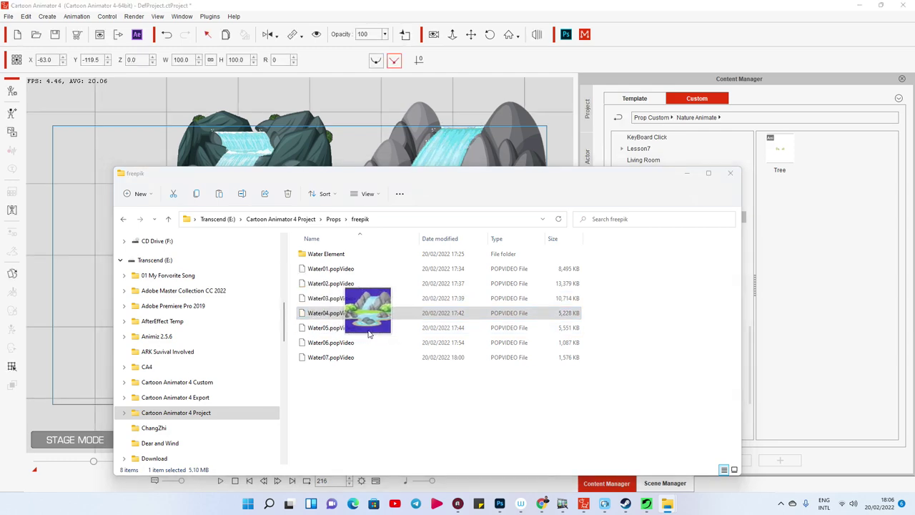
key("alt+Tab")
key("alt+Tab")
key("alt+Tab")
key("alt+Tab")
key("alt+Tab")
key("alt+Tab")
key("alt+Tab")
key("alt+Tab")
key("alt+Tab")
key("alt+Tab")
key("alt+Tab")
key("alt+Tab")
left_click_drag(367, 332, 381, 333)
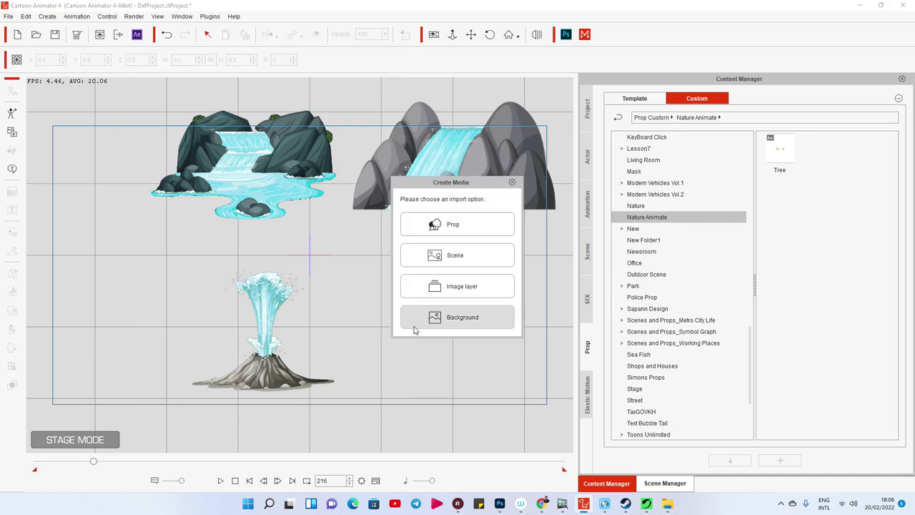
left_click(453, 236)
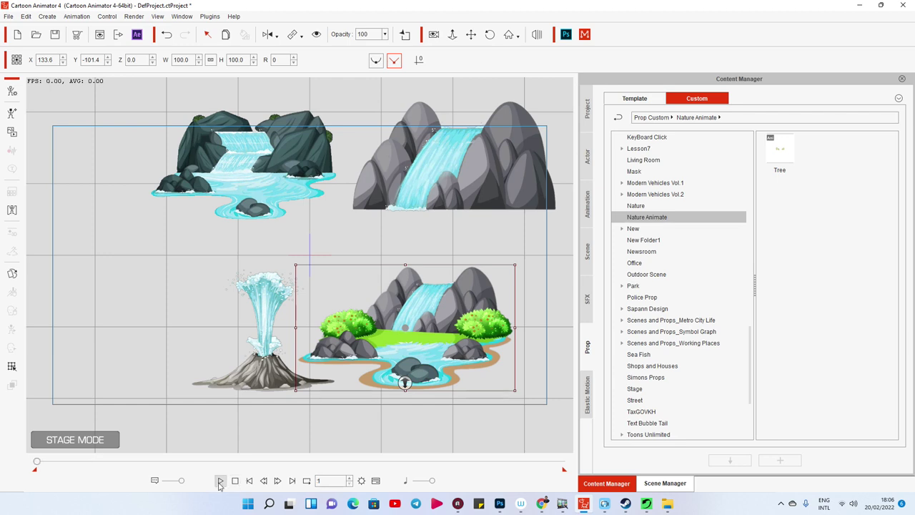
left_click(221, 483)
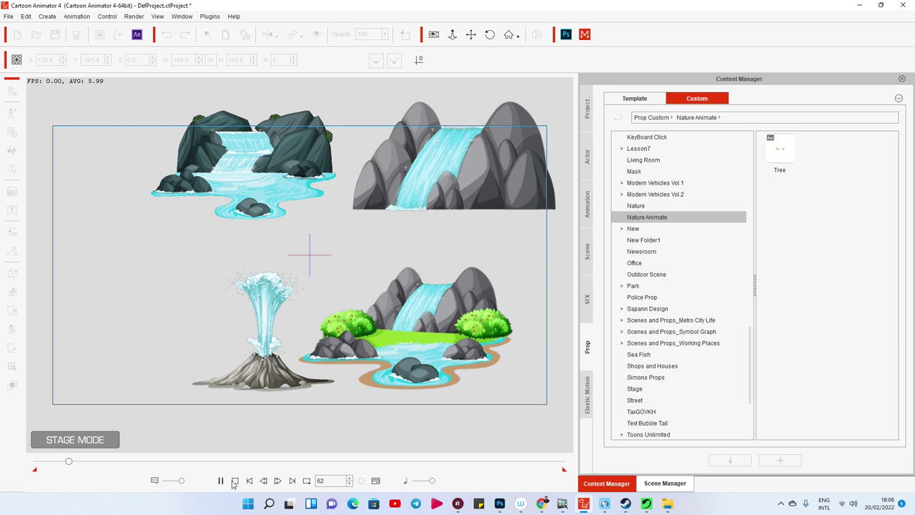
left_click(235, 481)
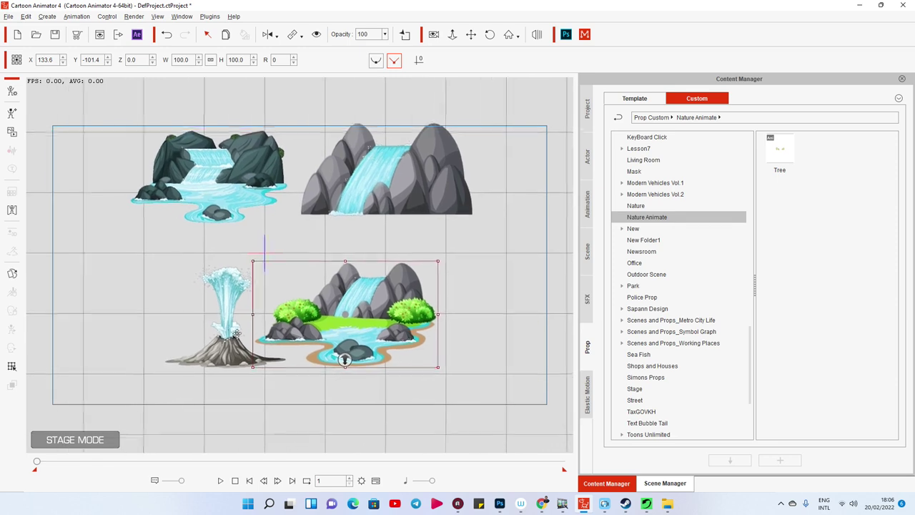
Move the pond waterfall right and reposition the geyser down and left
left_click_drag(344, 316, 405, 319)
mouse_move(211, 370)
left_mouse_down()
mouse_move(181, 346)
mouse_move(201, 336)
left_mouse_up()
left_click(392, 346)
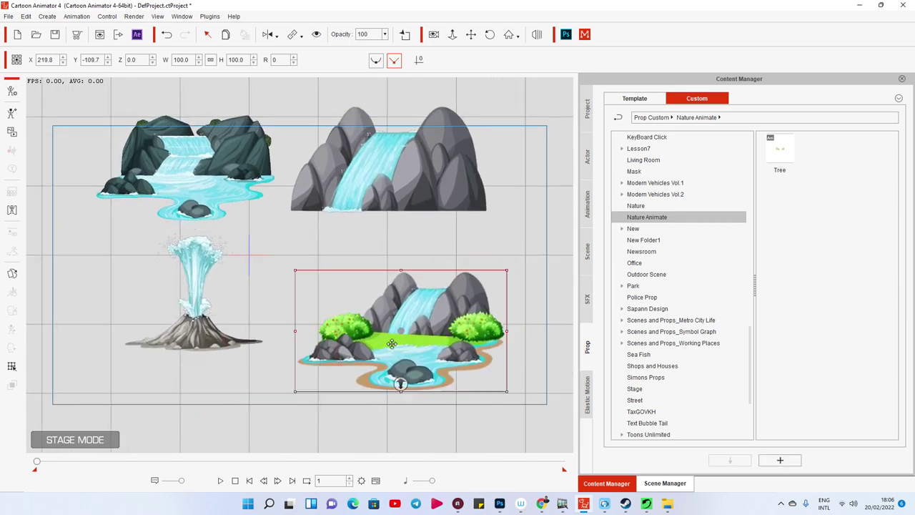
left_click(207, 325)
left_click_drag(198, 321, 175, 344)
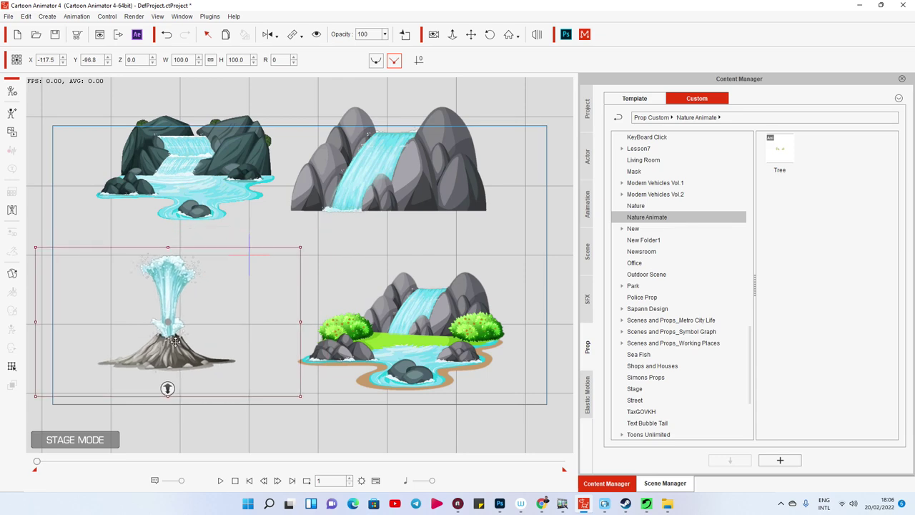
Import the Water05 rocky pond clip as a scene and play the animation
left_click(667, 504)
left_click(333, 329)
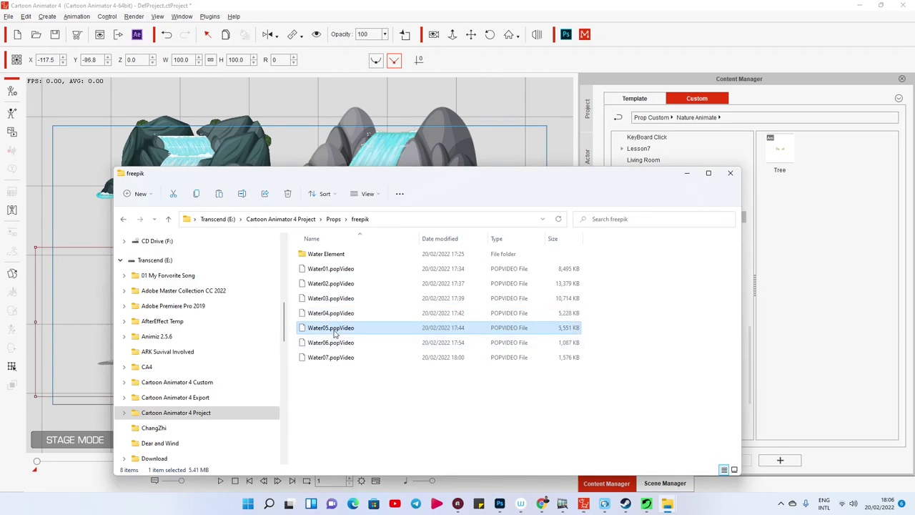
left_click_drag(334, 333, 526, 247)
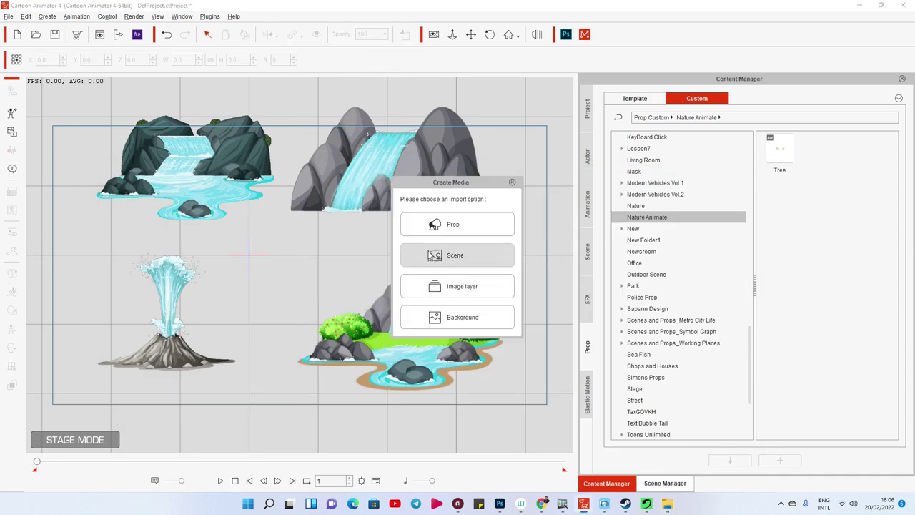
left_click(435, 256)
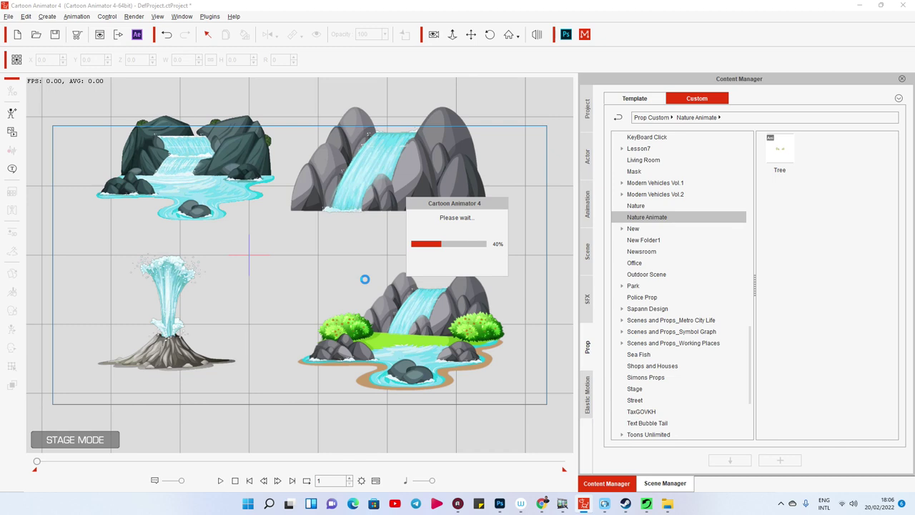
key("space")
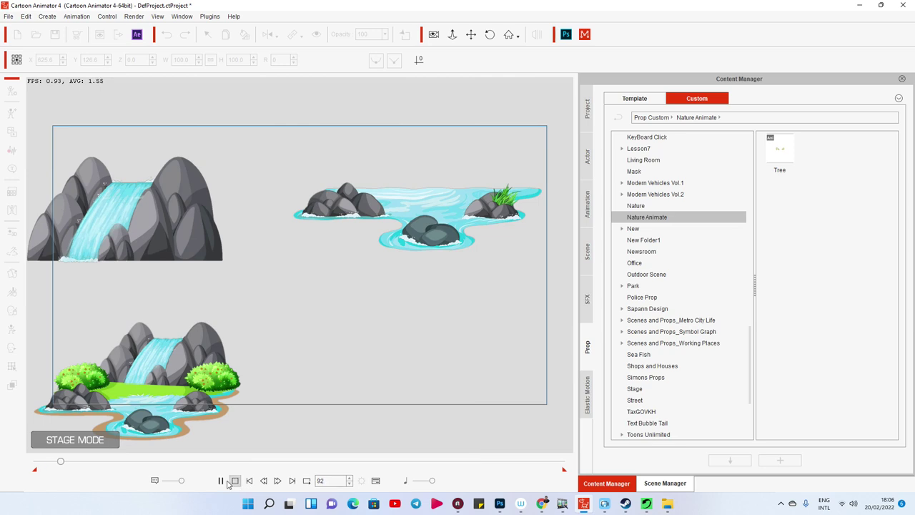
Replay and stop the animation preview a few times, ending at frame 1
left_click(236, 482)
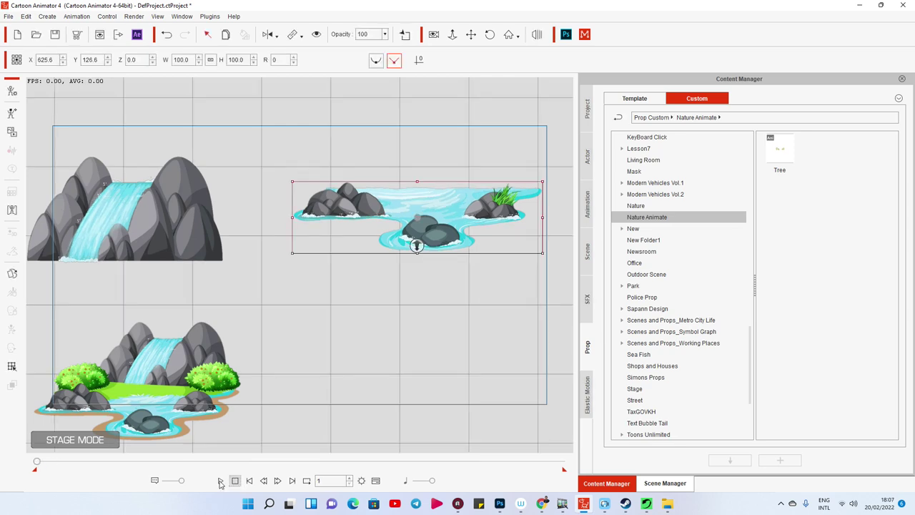
left_click(220, 481)
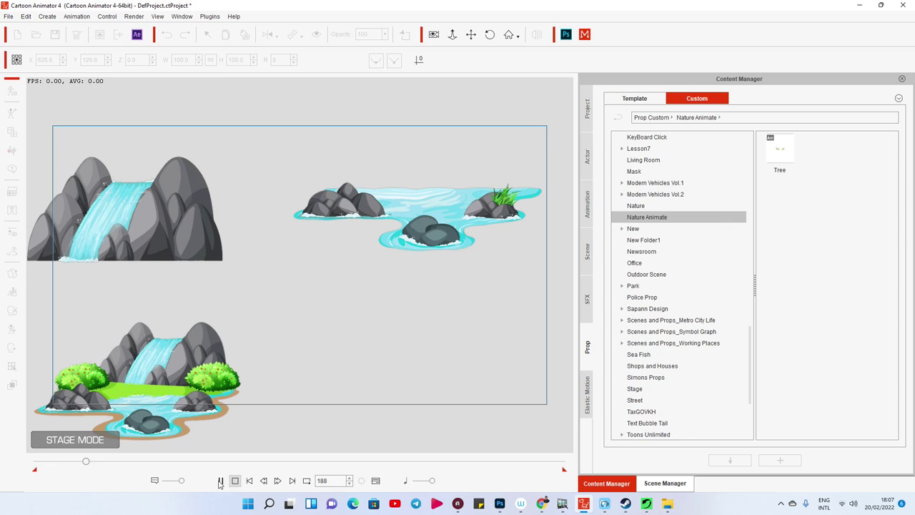
left_click(235, 481)
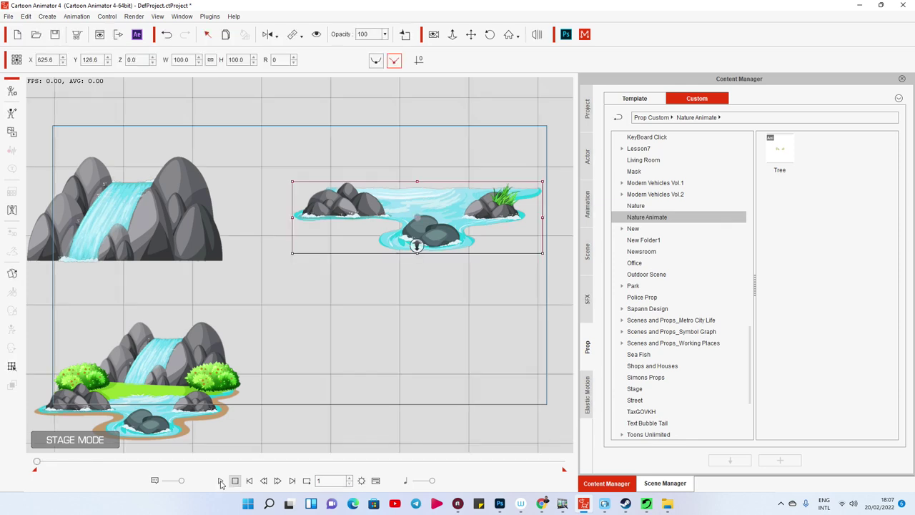
left_click(221, 481)
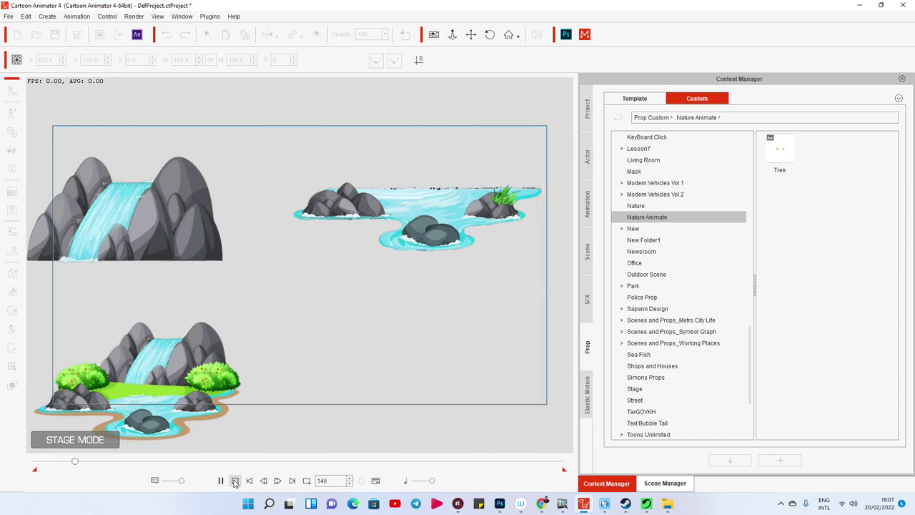
left_click(234, 481)
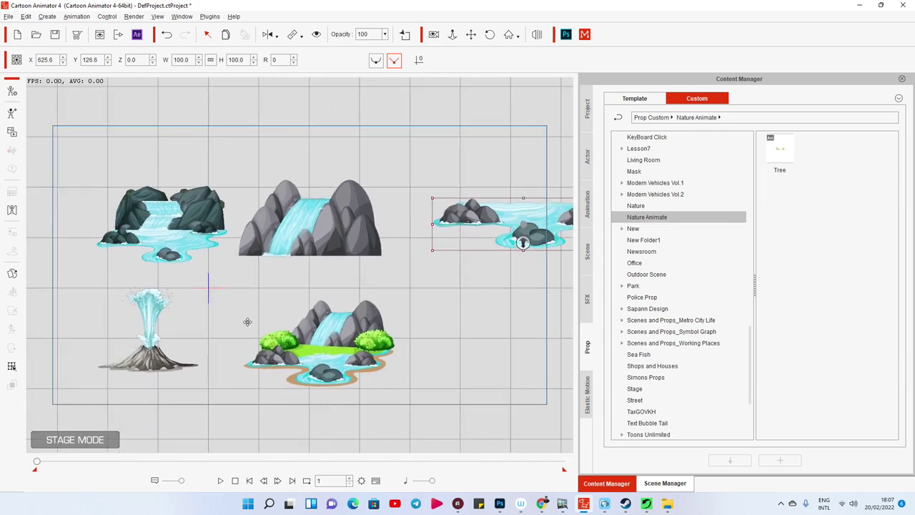
Delete the geyser, rocky pond, grey rock waterfall and dark rock waterfall props
left_click(149, 326)
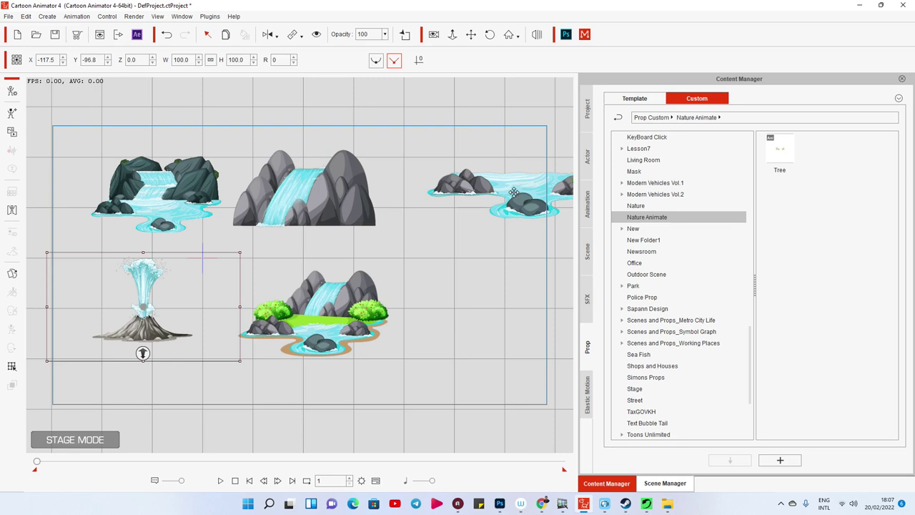
key("Delete")
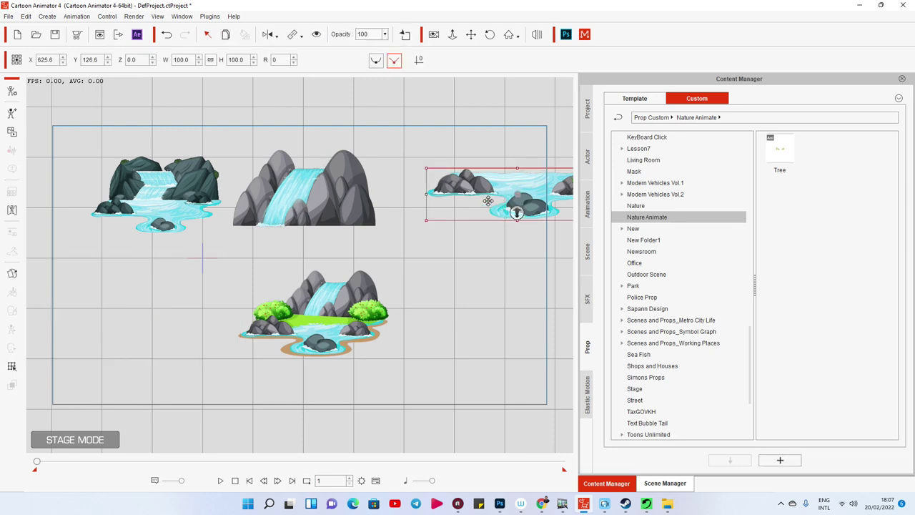
key("Delete")
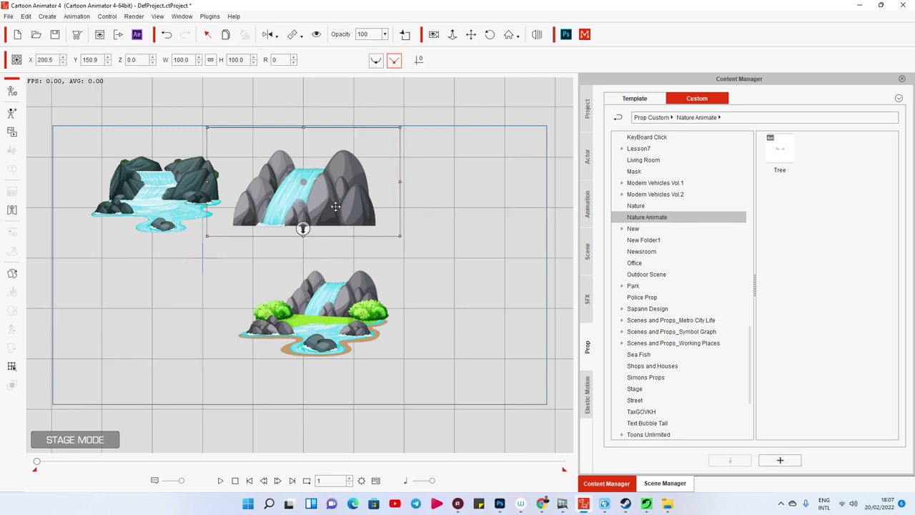
key("Delete")
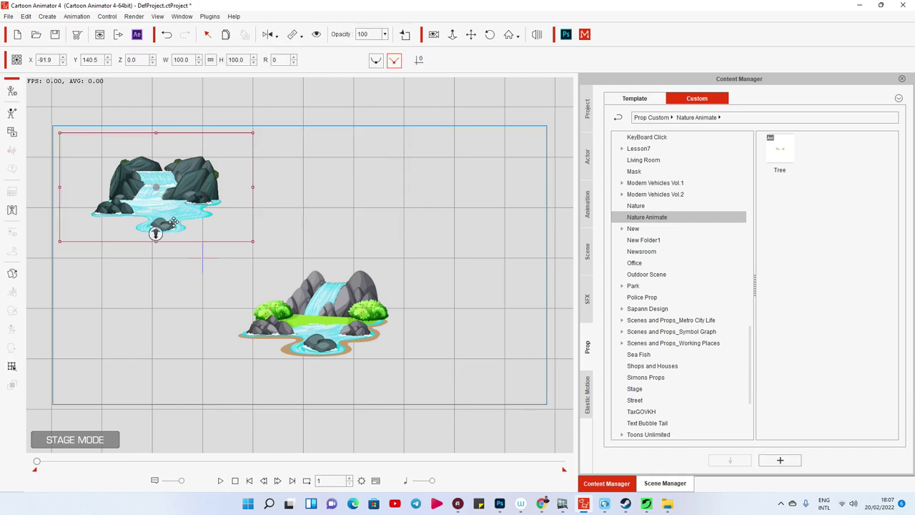
key("Delete")
Enlarge the remaining waterfall to about 245%, preview it, then delete it
left_click_drag(393, 269, 479, 218)
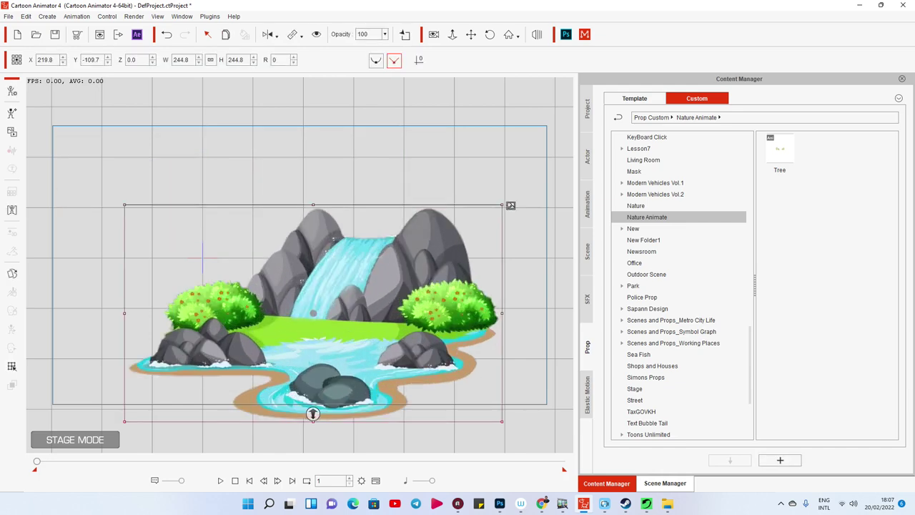
scroll(333, 398, "down", 1)
key("space")
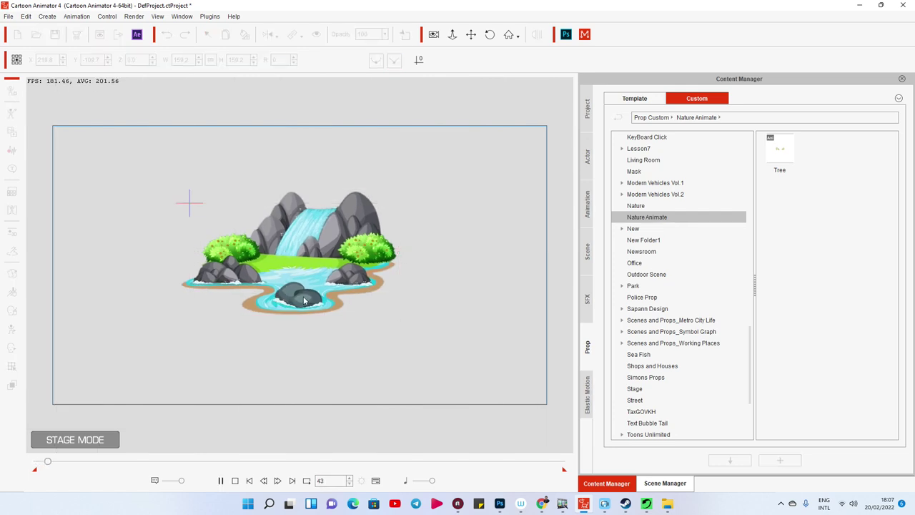
key("space")
key("Delete")
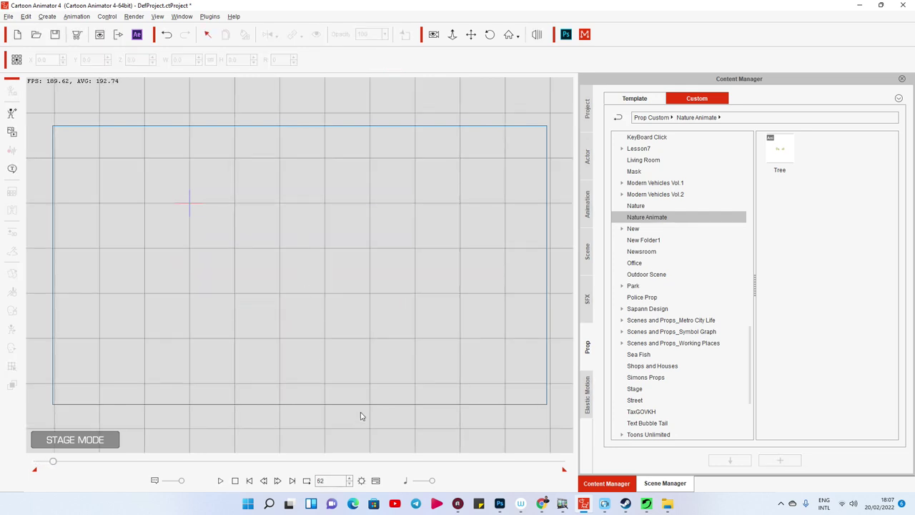
key("alt+Tab")
left_click_drag(329, 342, 233, 331)
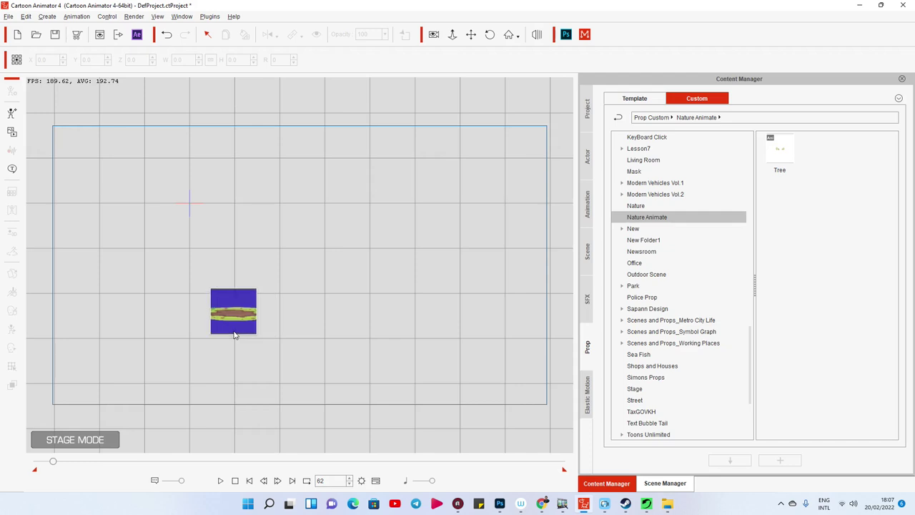
left_click(433, 230)
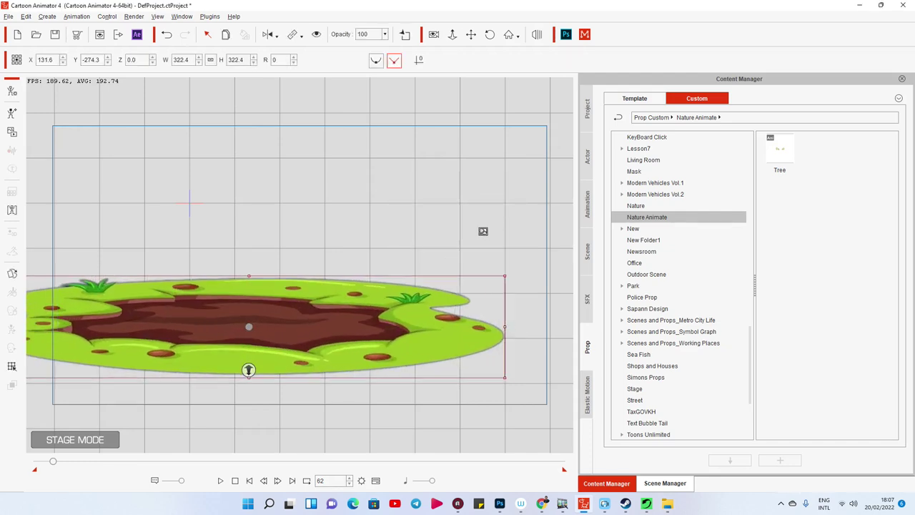
key("space")
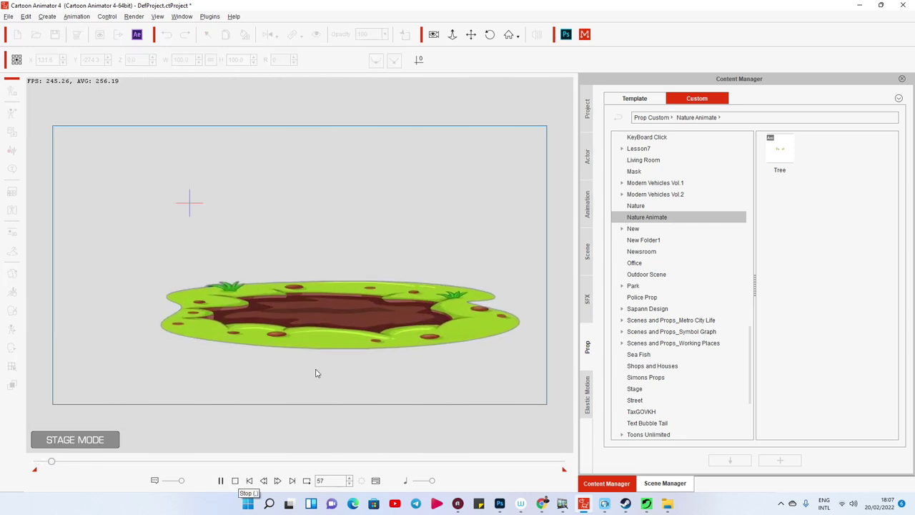
left_click(350, 323)
right_click(353, 313)
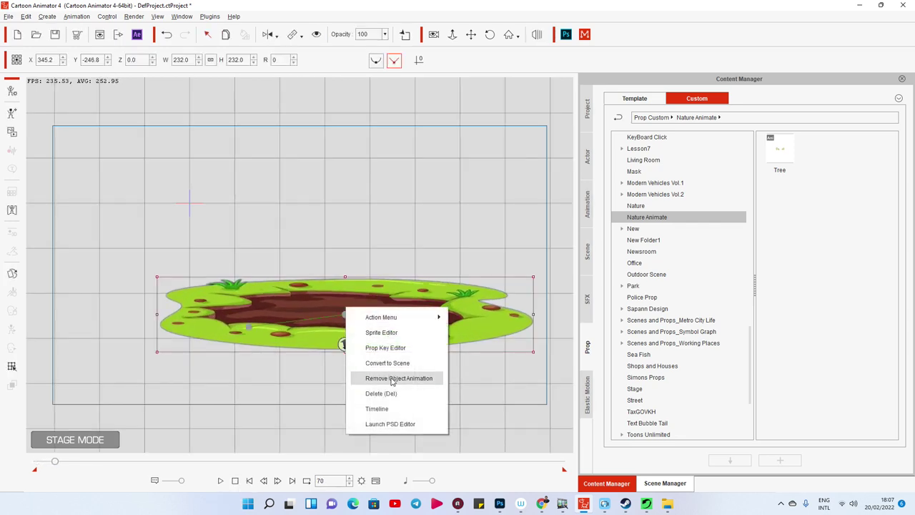
left_click(398, 378)
left_click(221, 481)
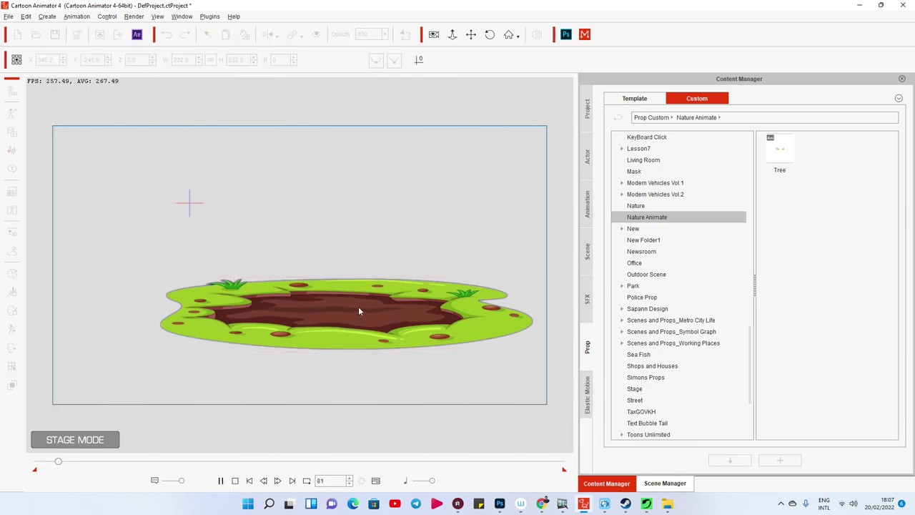
left_click(332, 312)
key("Delete")
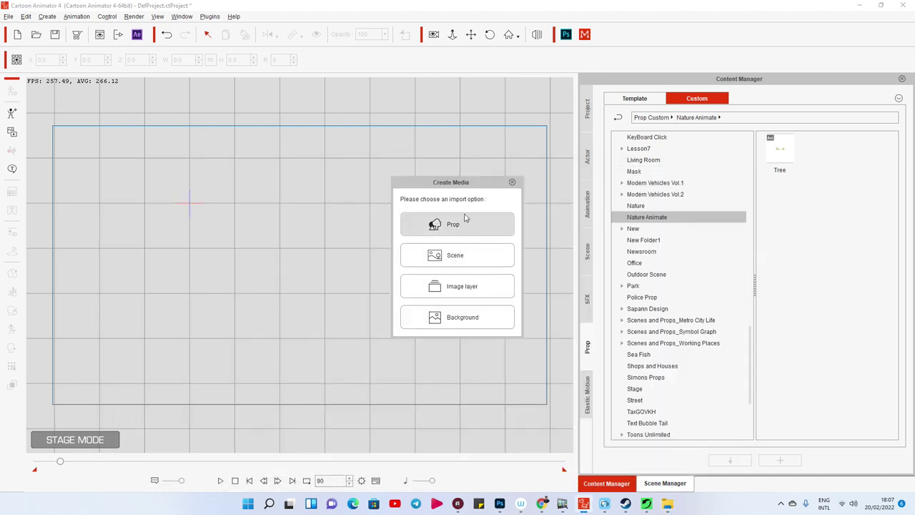
left_click(463, 222)
mouse_move(363, 340)
left_mouse_down()
mouse_move(544, 228)
mouse_move(345, 326)
left_mouse_up()
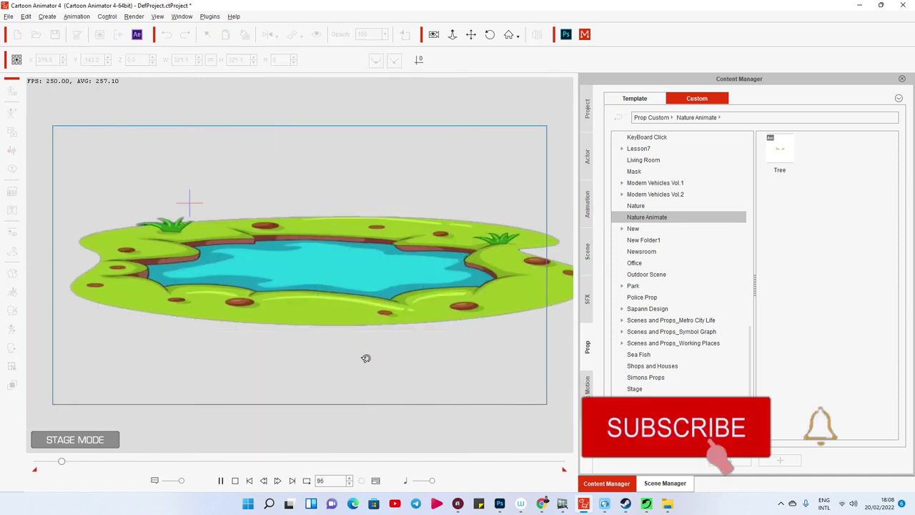
right_click(333, 282)
left_click(356, 335)
left_click(220, 481)
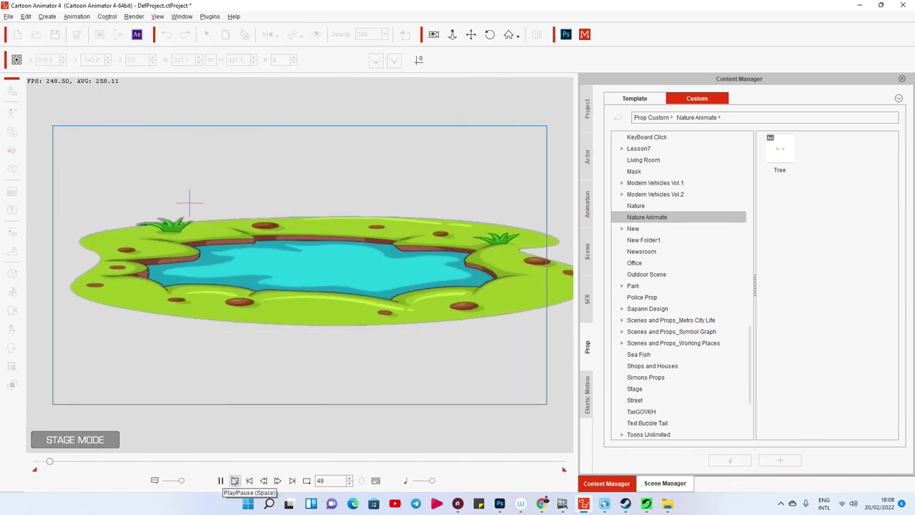
left_click(236, 481)
key("Delete")
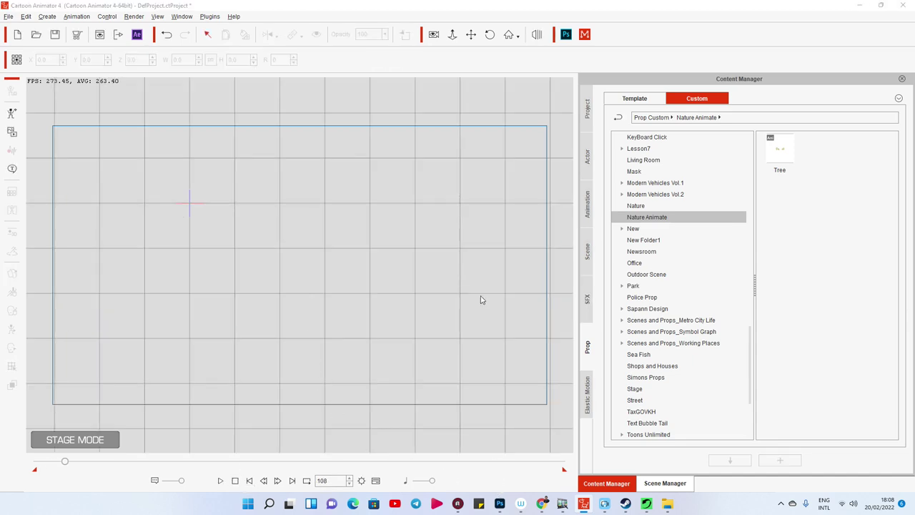
Import Water03.popVideo as a prop and play the geyser's water-jet animation
key("alt+Tab")
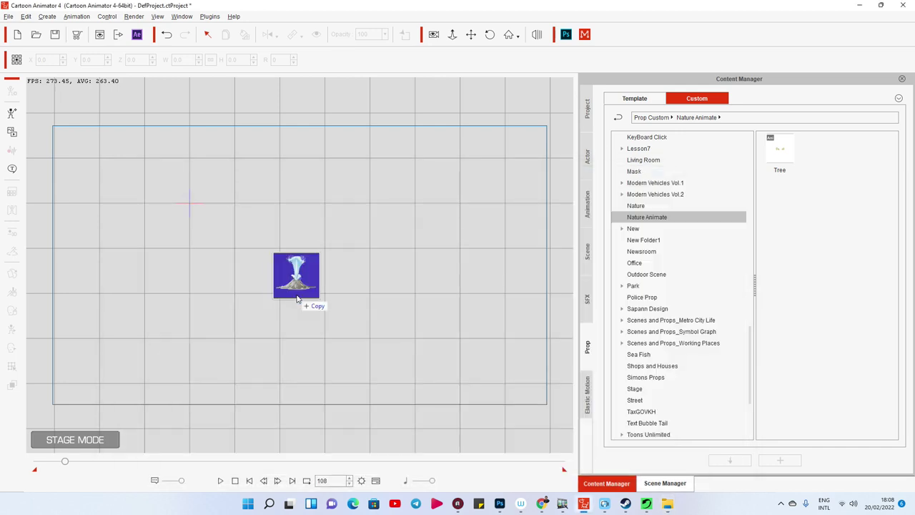
left_click_drag(332, 298, 343, 303)
left_click(447, 225)
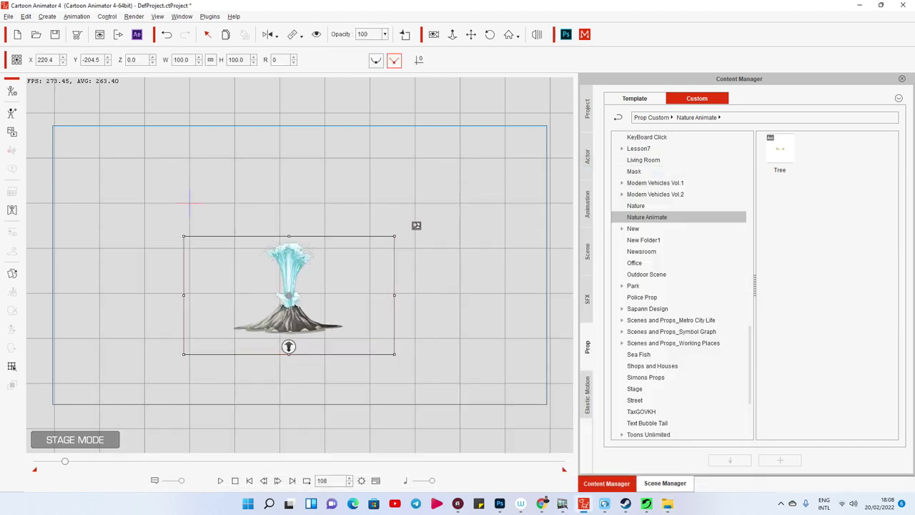
key("space")
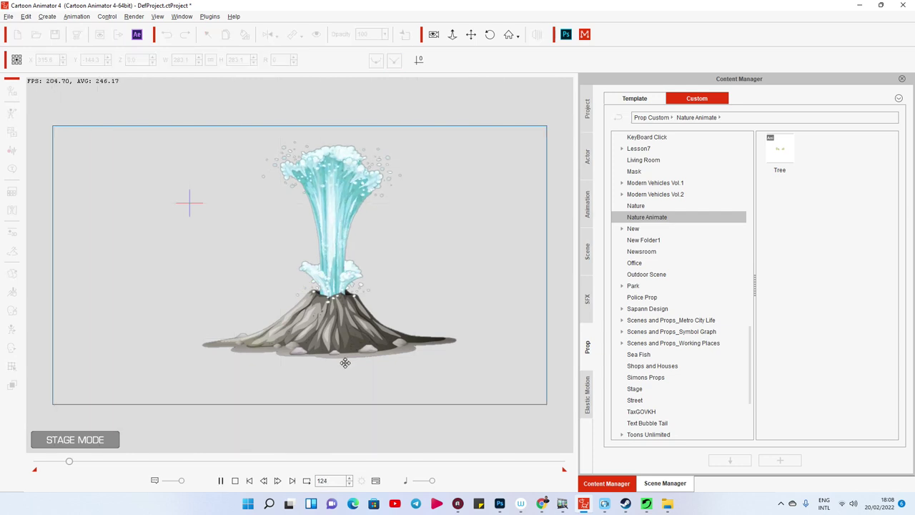